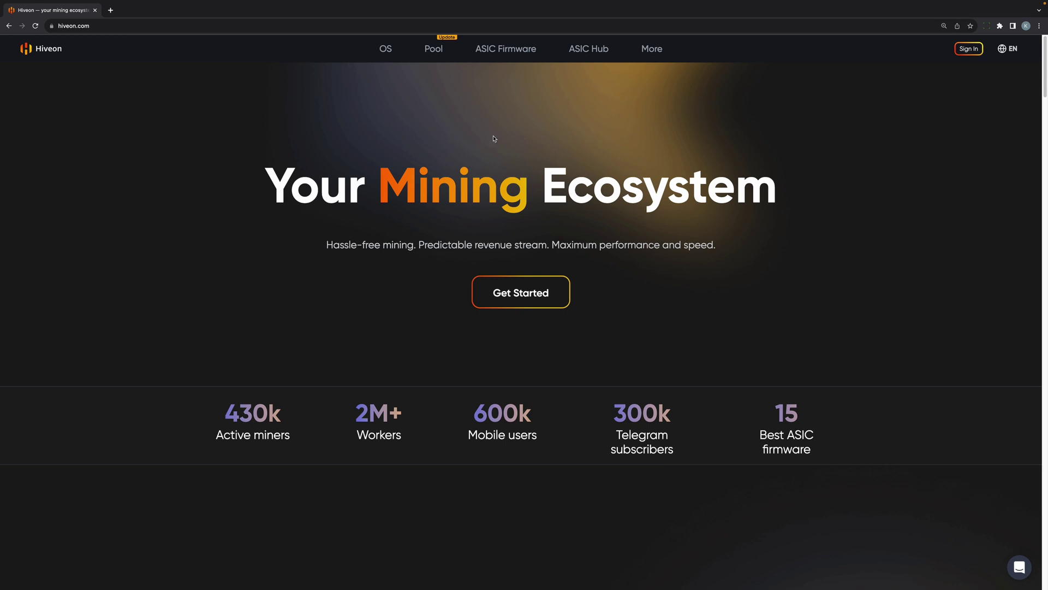
Step: Scroll the hiveon.com homepage past the OS, Pool and ASIC Hub sections to the ASIC Firmware S9 and S19 Pro cards
scroll(471, 143, down, 3)
scroll(471, 143, down, 4)
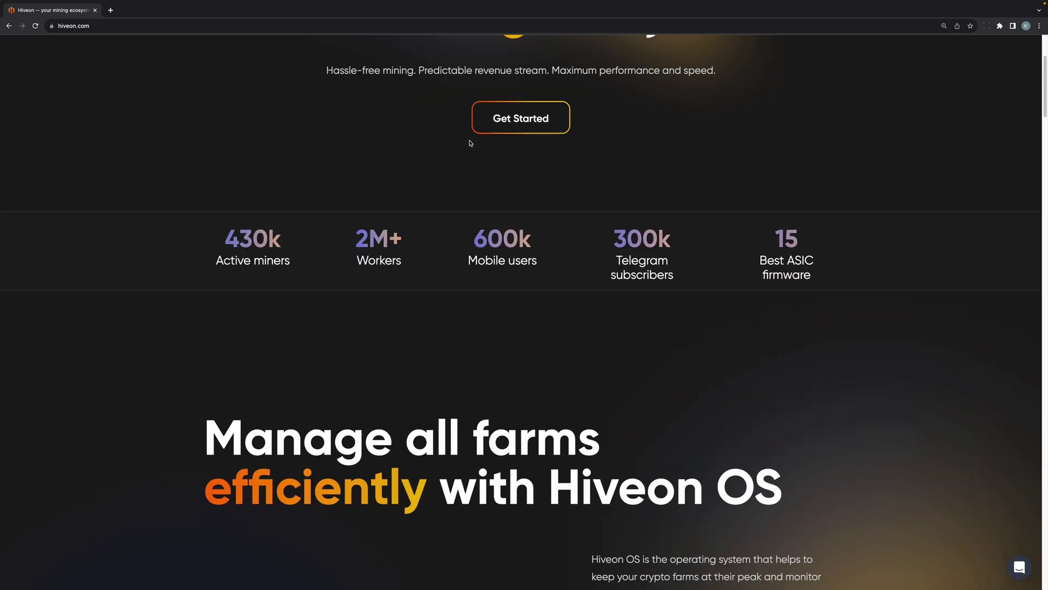
scroll(471, 143, down, 3)
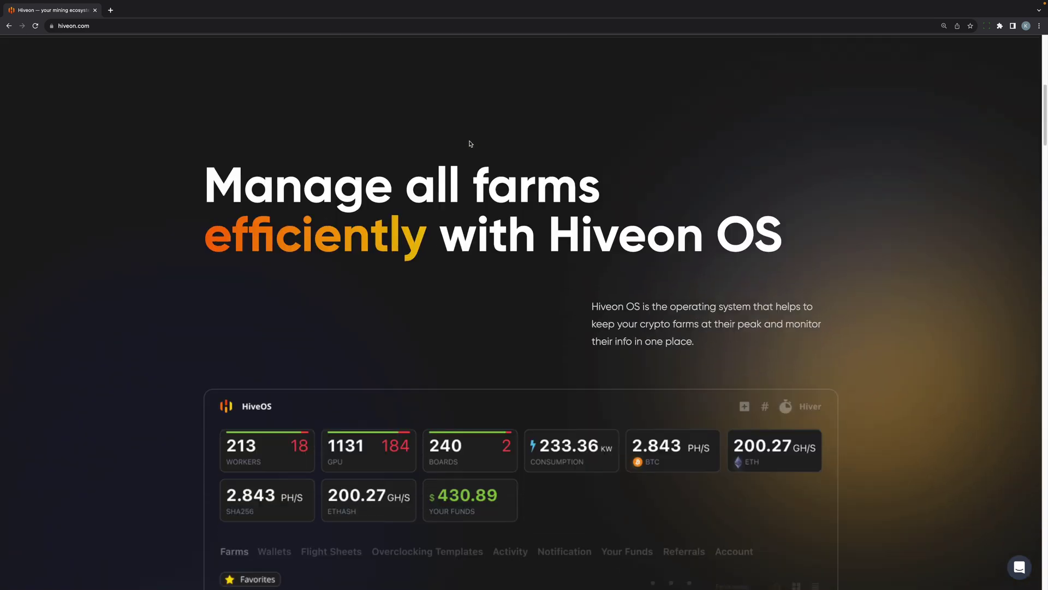
scroll(492, 278, down, 3)
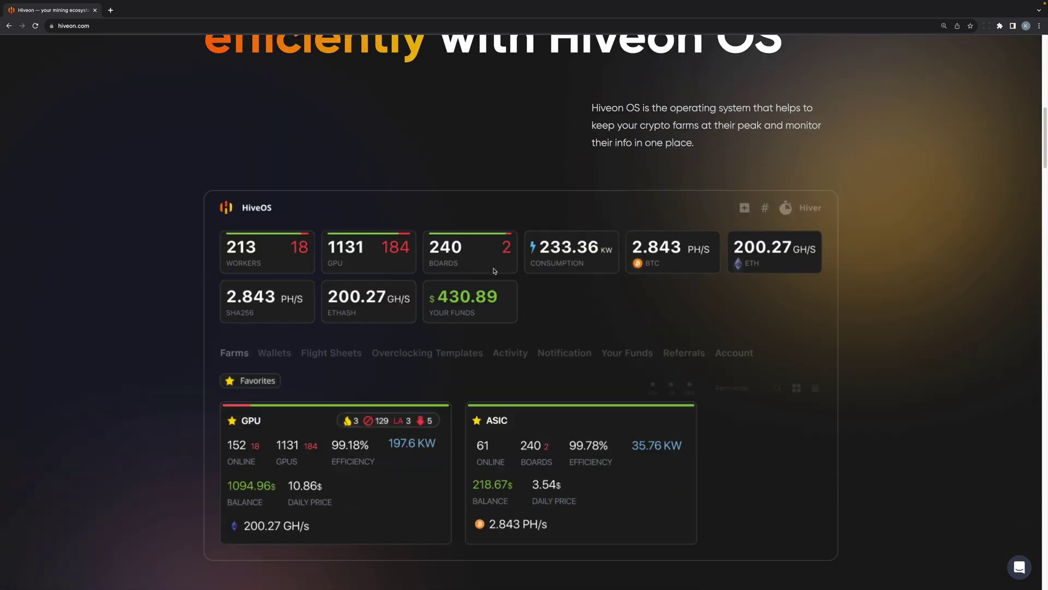
scroll(495, 268, up, 2)
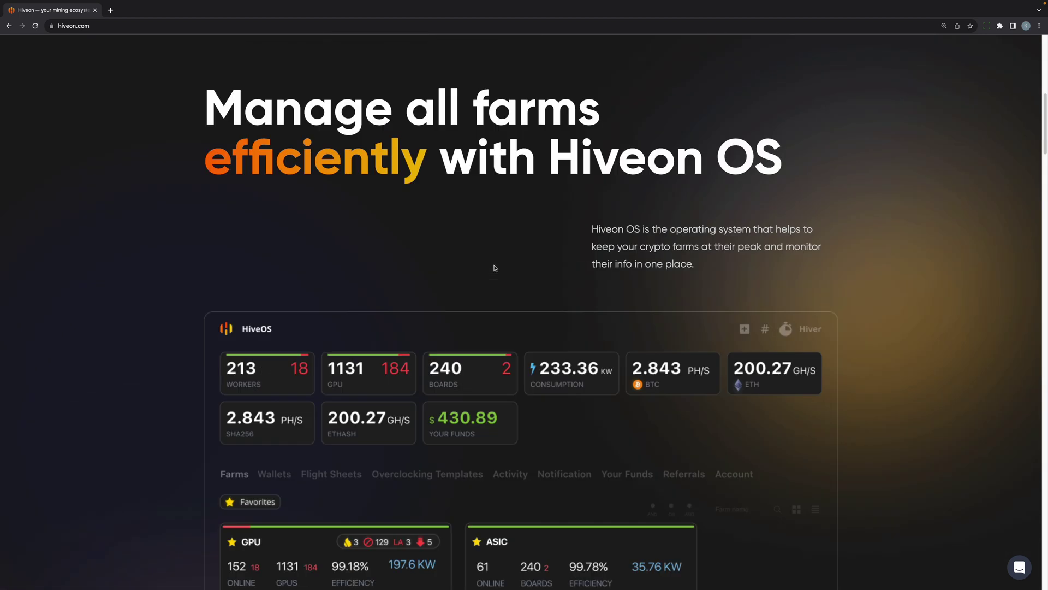
scroll(494, 268, down, 1)
scroll(495, 268, down, 6)
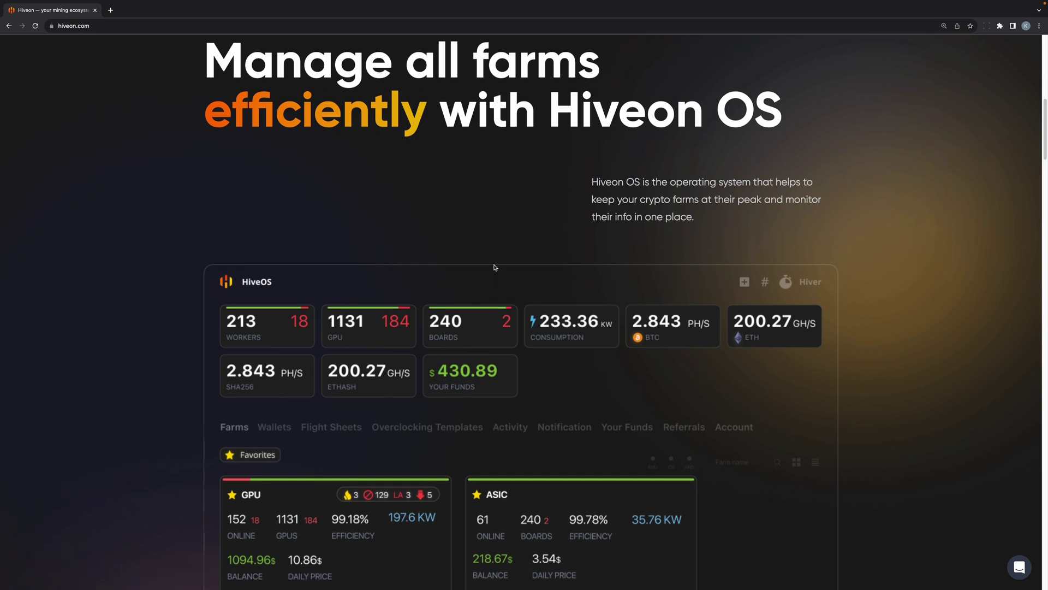
scroll(494, 268, down, 5)
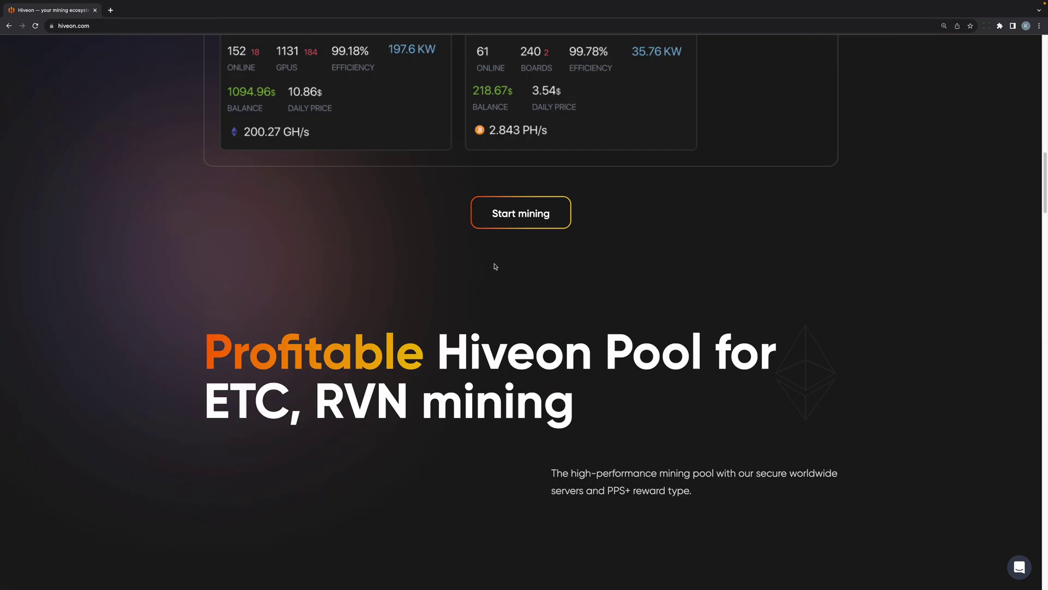
scroll(494, 264, down, 6)
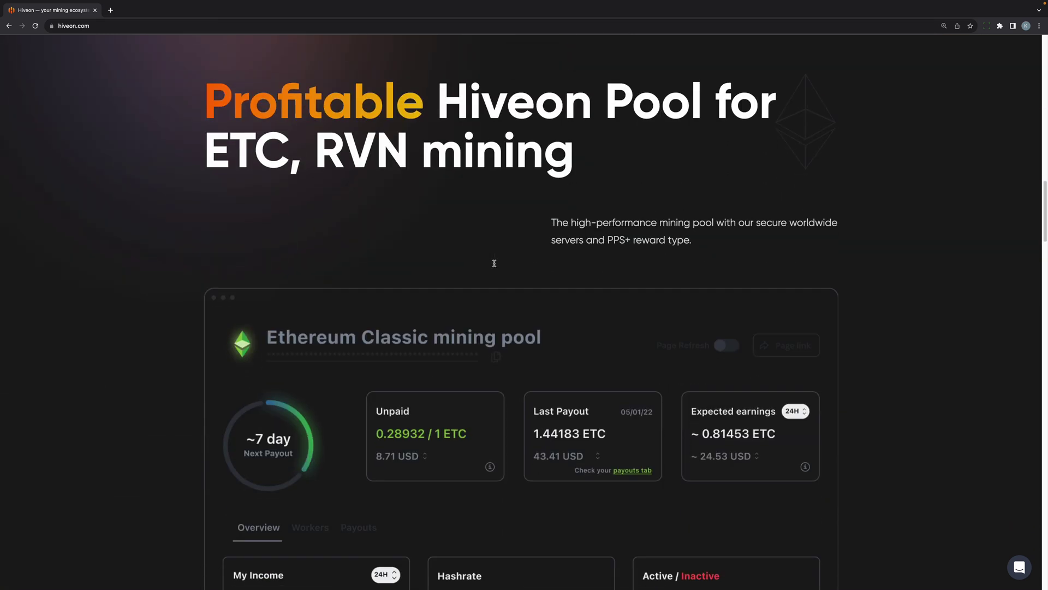
scroll(494, 265, down, 6)
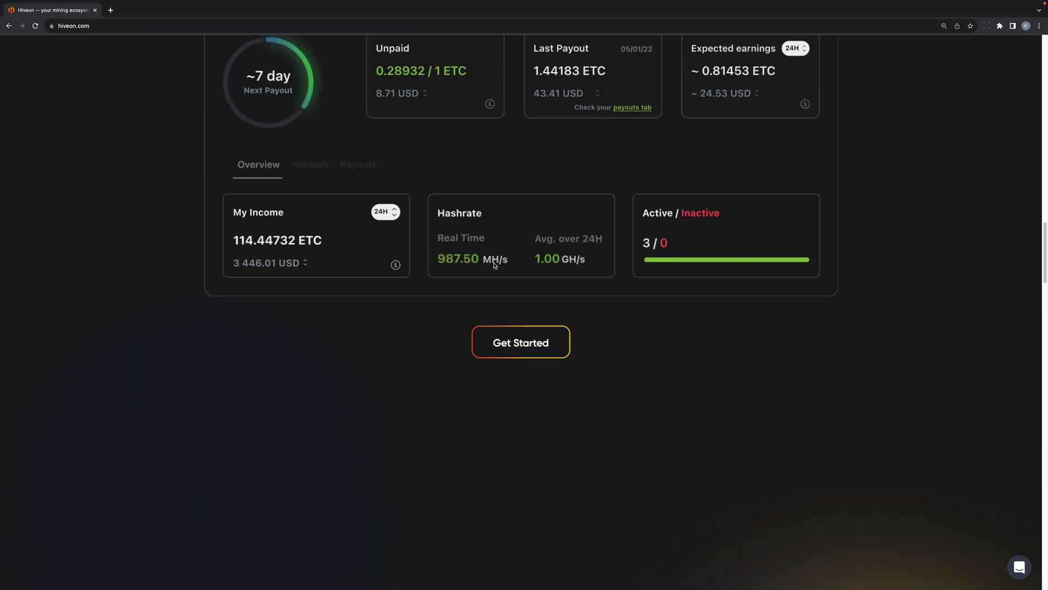
scroll(494, 264, down, 4)
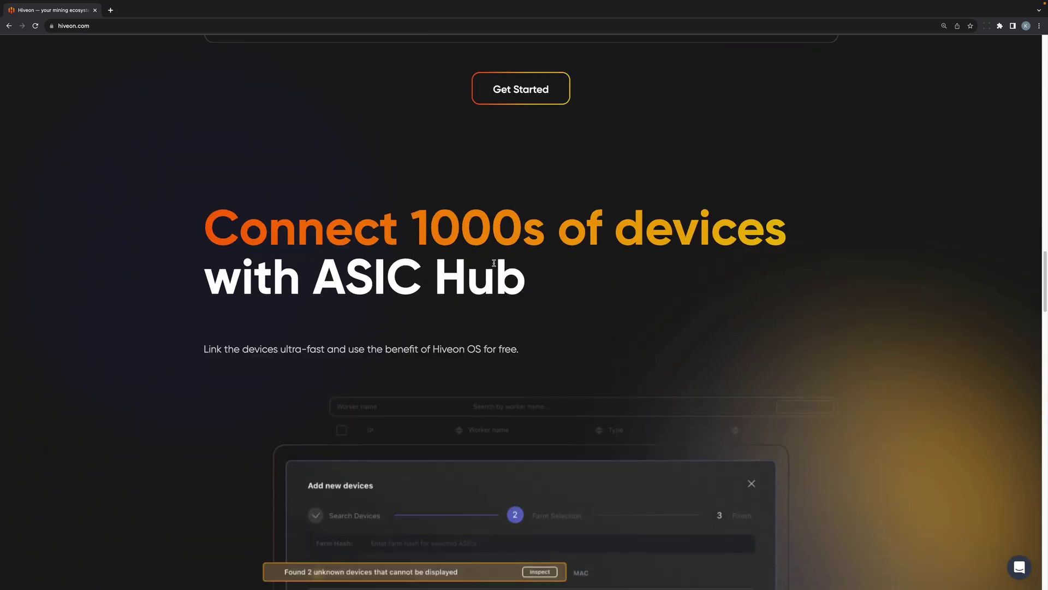
scroll(495, 266, down, 8)
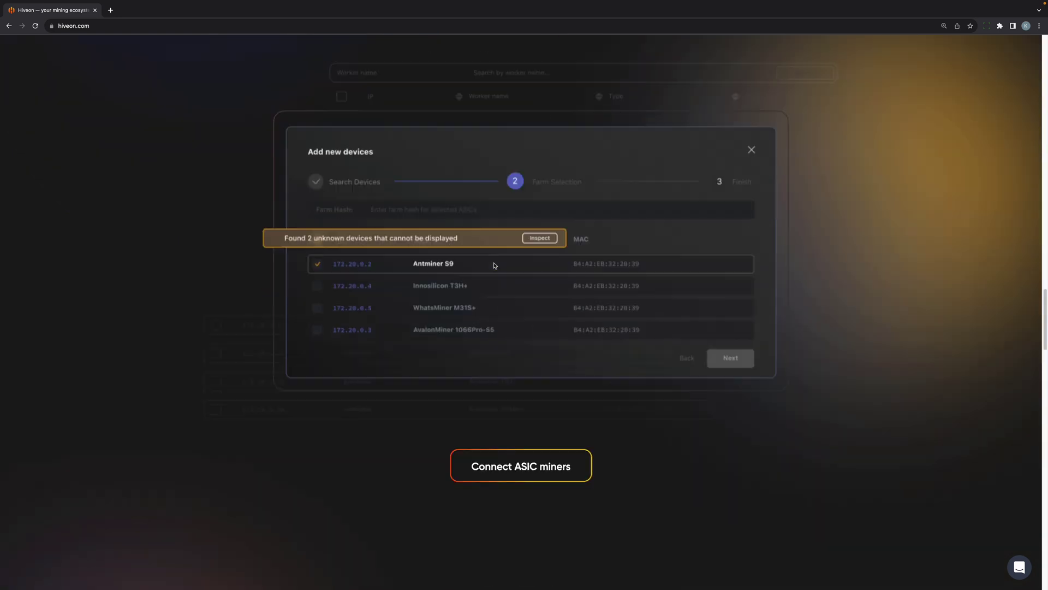
scroll(494, 265, down, 7)
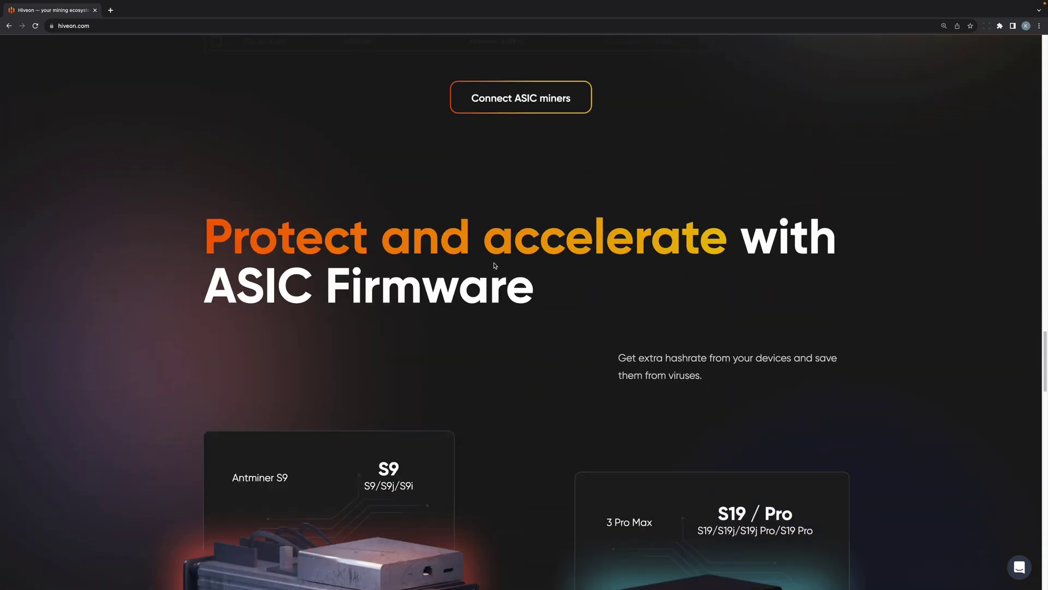
scroll(494, 265, down, 1)
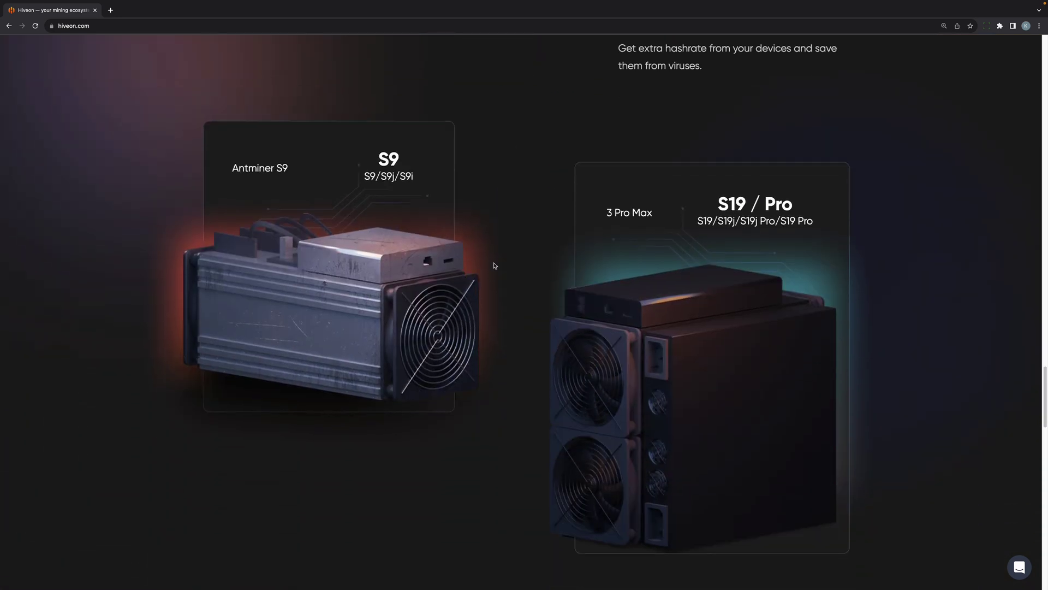
scroll(494, 265, down, 3)
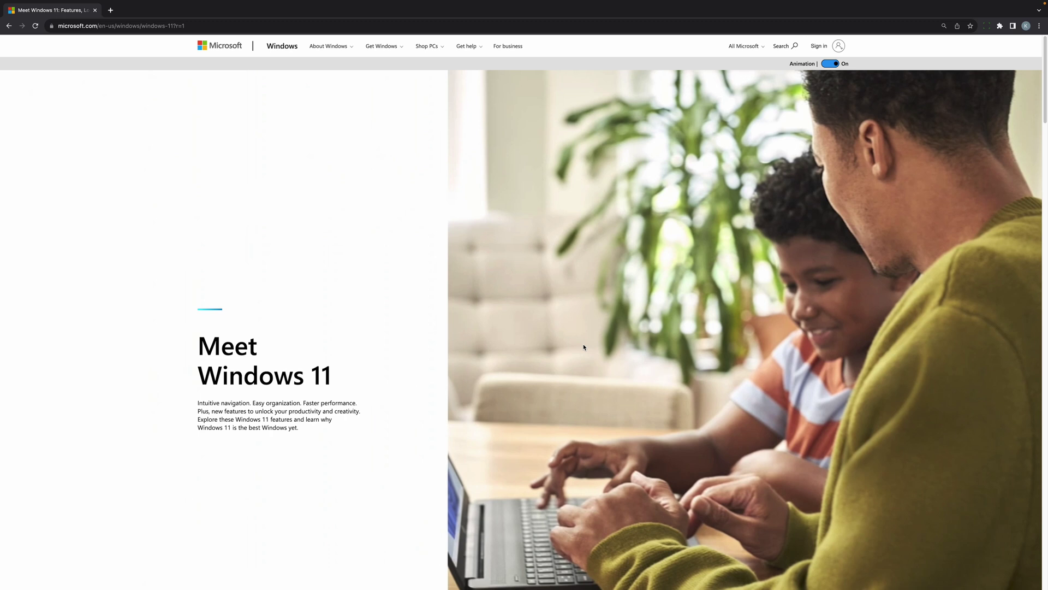
scroll(584, 347, down, 3)
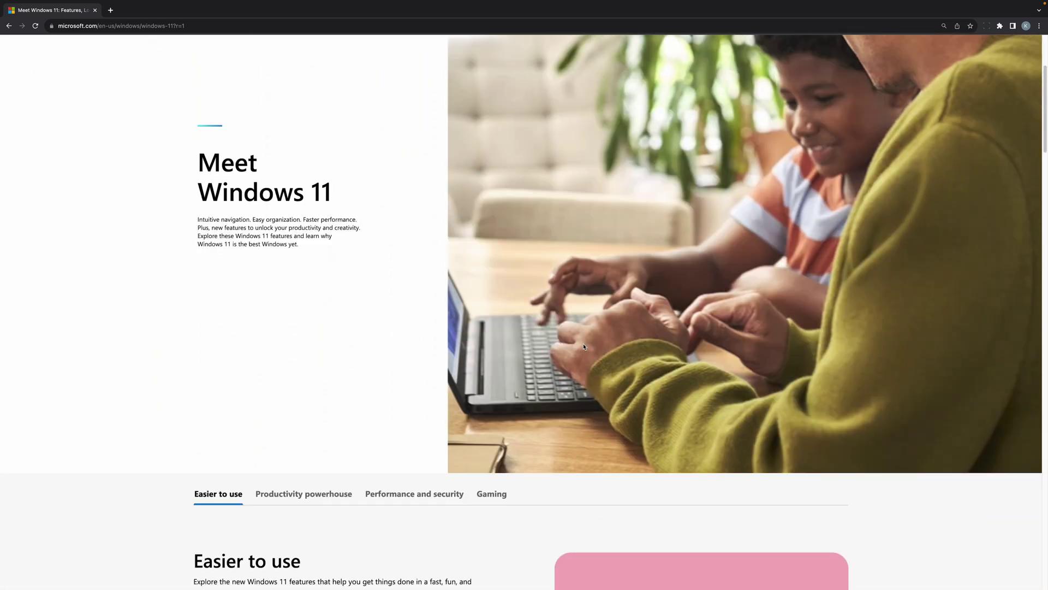
scroll(583, 348, down, 4)
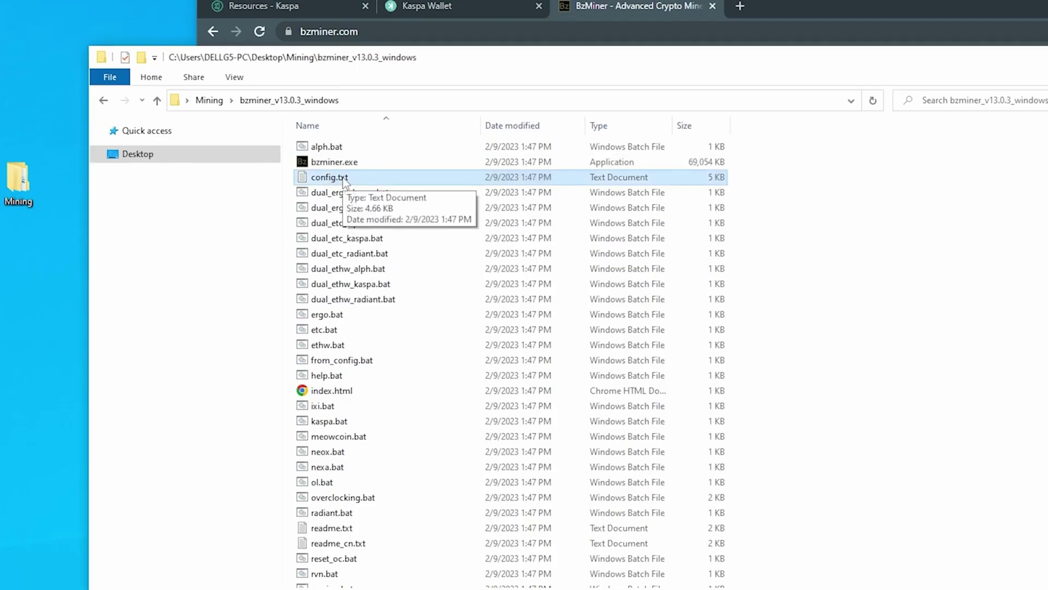
Step: Open bzminer's config.txt in Notepad and inspect the first pool's id, ethash algorithm, wallet and url lines
double_click(330, 177)
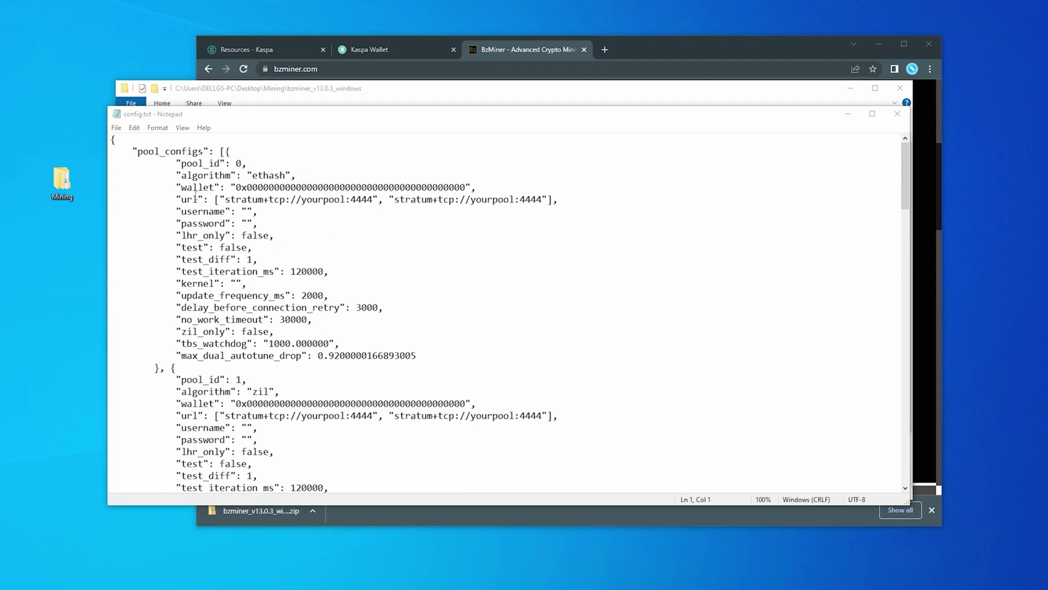
scroll(293, 427, down, 5)
scroll(283, 442, up, 5)
drag(170, 162, 557, 199)
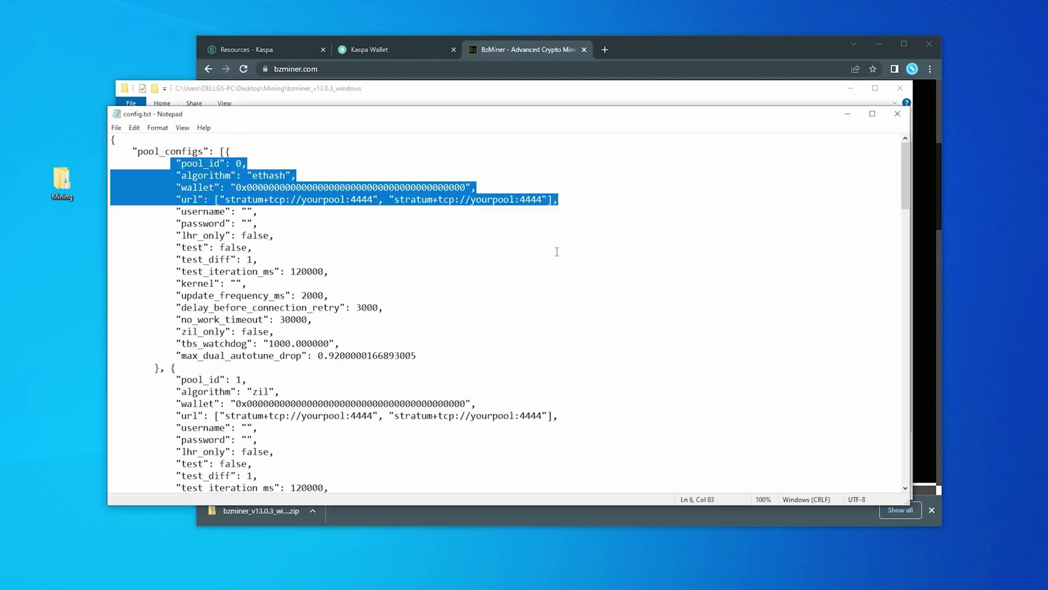
click(557, 252)
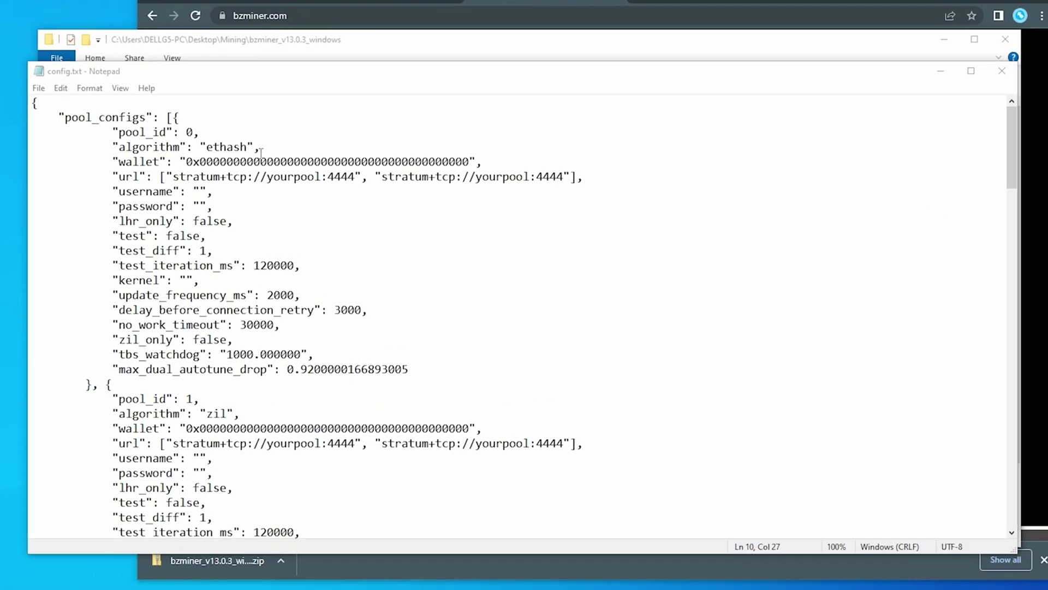
click(289, 175)
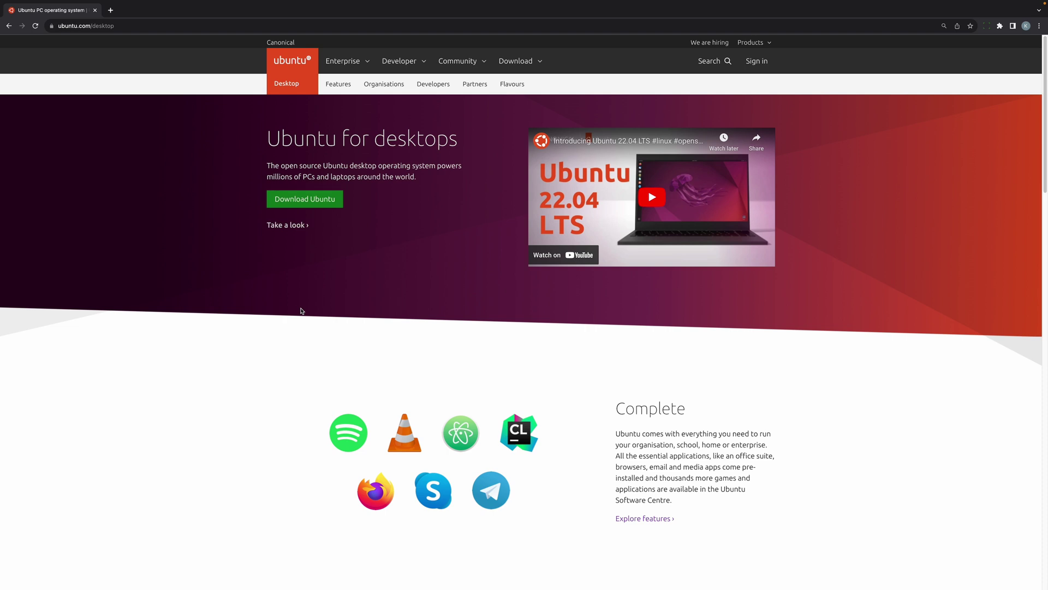
scroll(300, 311, down, 4)
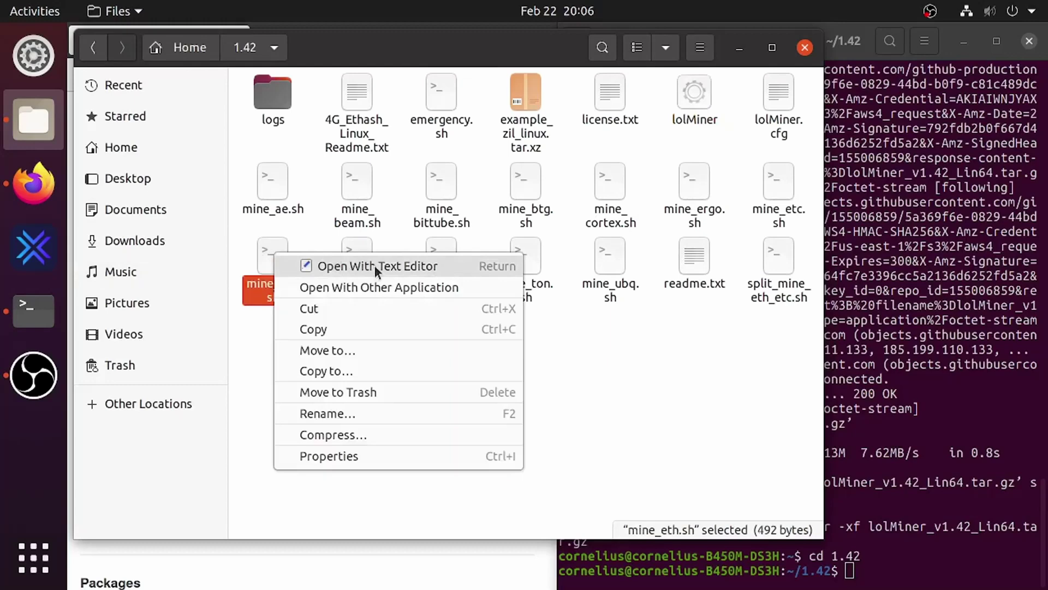
click(375, 267)
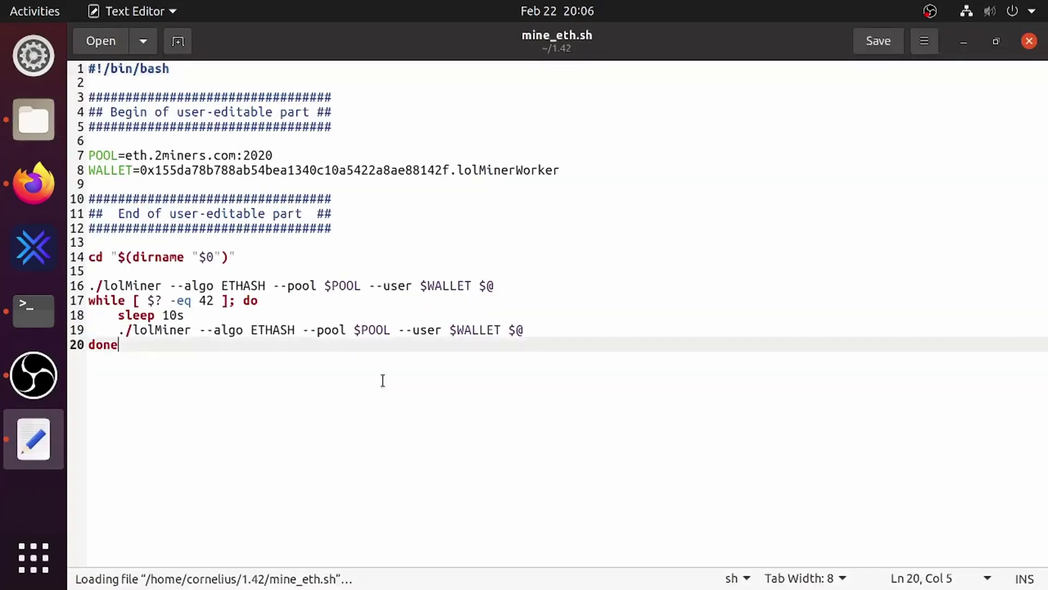
Step: Select the pool address eth.2miners.com:2020 after POOL= on line 7 of mine_eth.sh
click(384, 379)
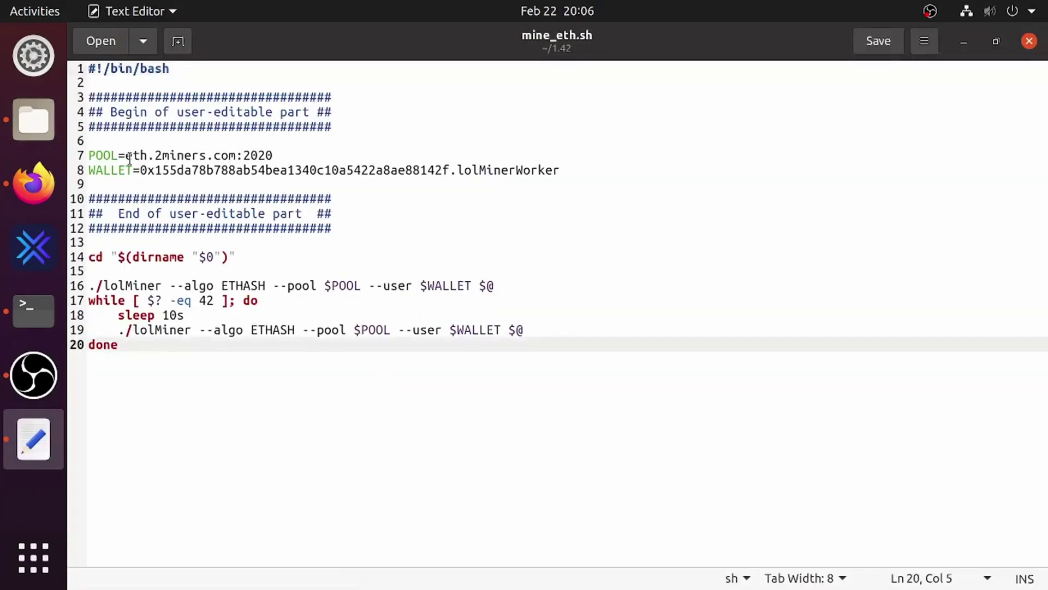
drag(127, 157, 366, 159)
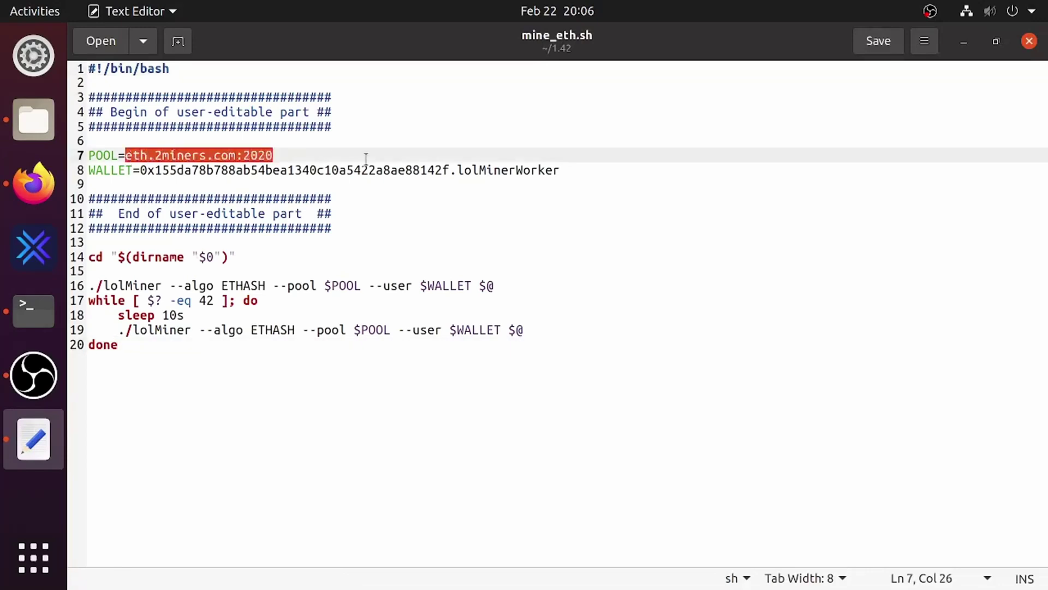
click(365, 158)
drag(125, 156, 291, 152)
click(303, 154)
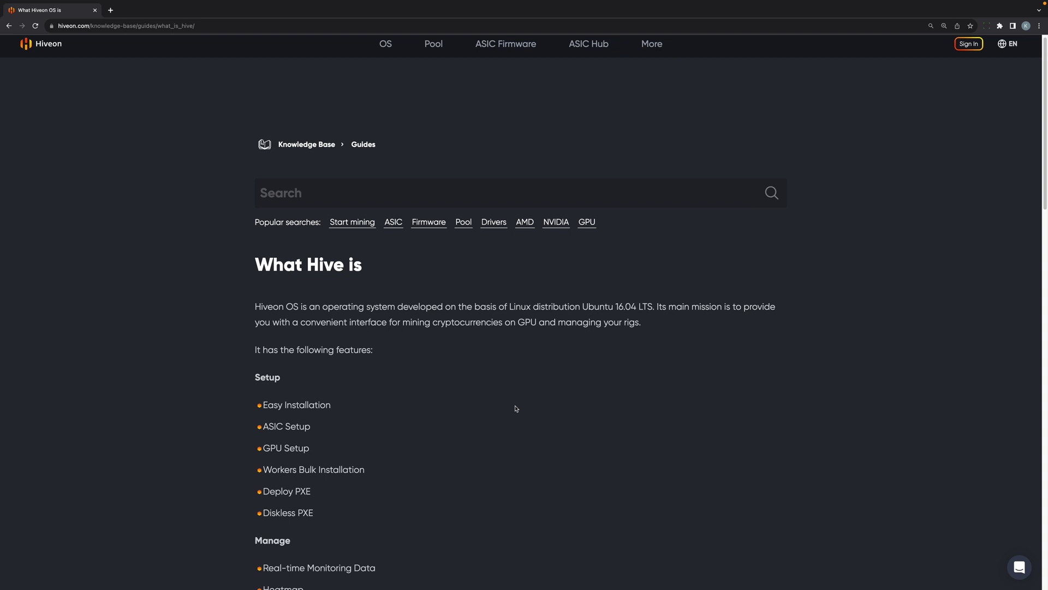
scroll(514, 408, down, 2)
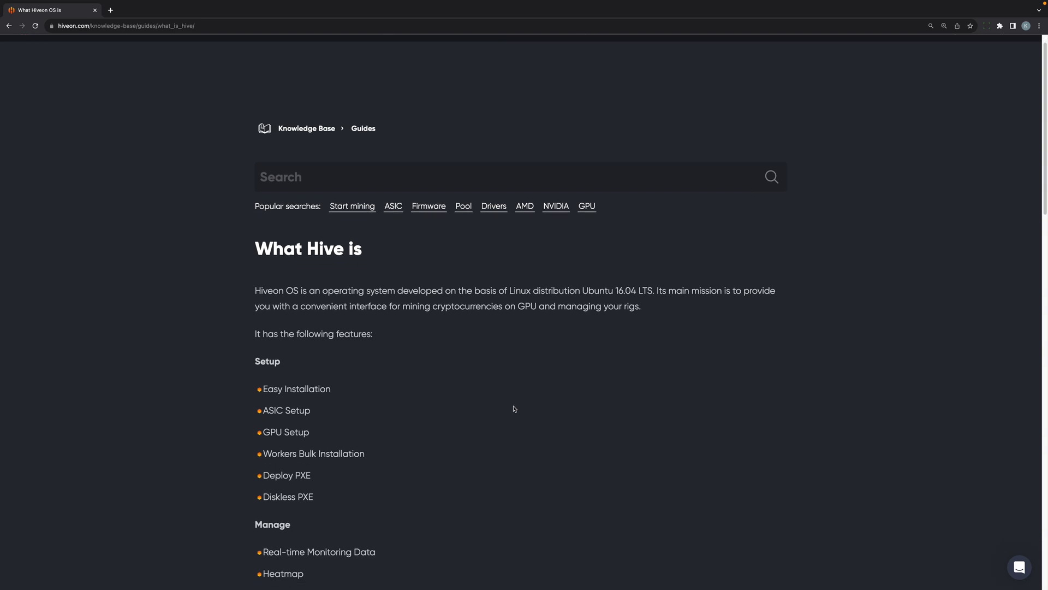
scroll(513, 408, down, 2)
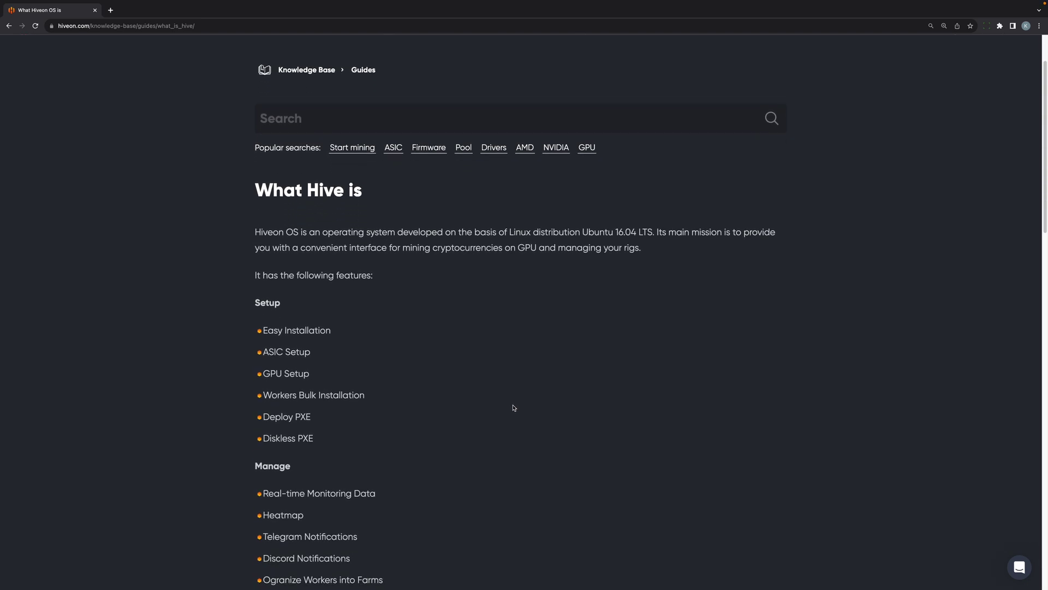
scroll(514, 408, down, 2)
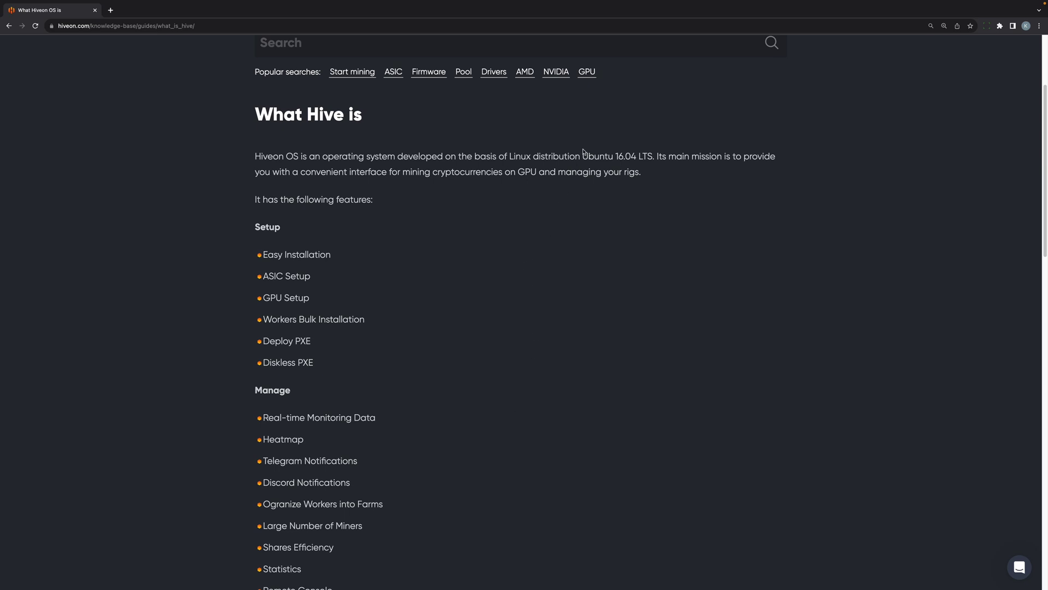
drag(507, 156, 655, 157)
click(660, 187)
scroll(592, 372, down, 2)
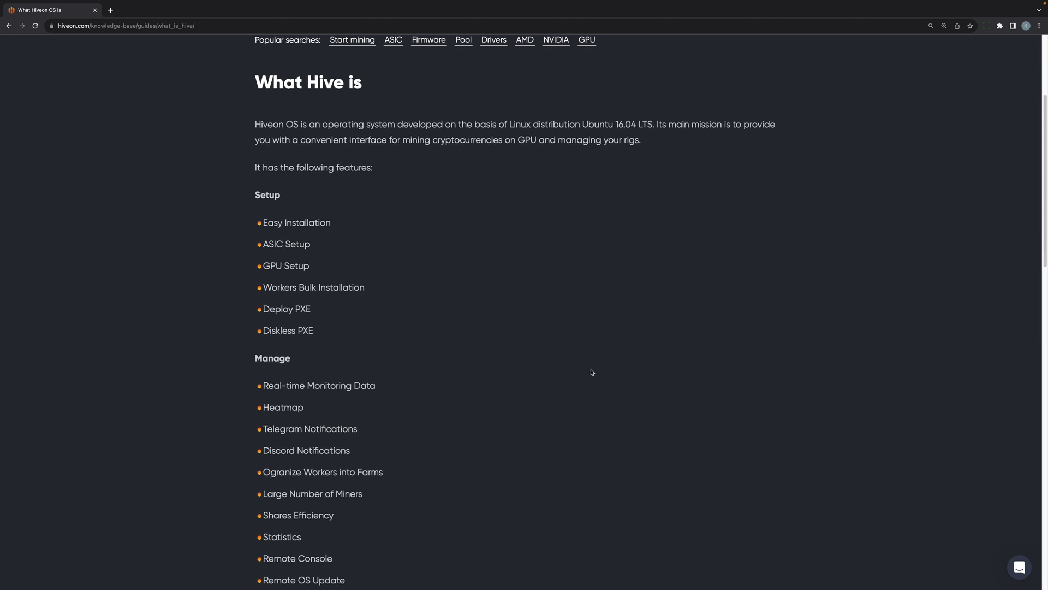
scroll(593, 389, down, 3)
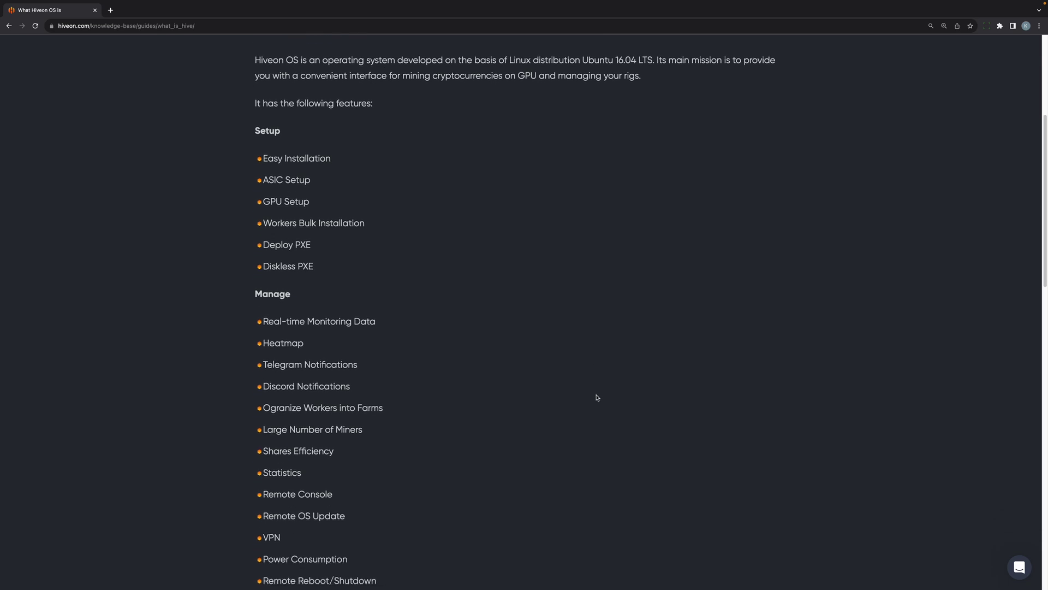
scroll(597, 406, down, 4)
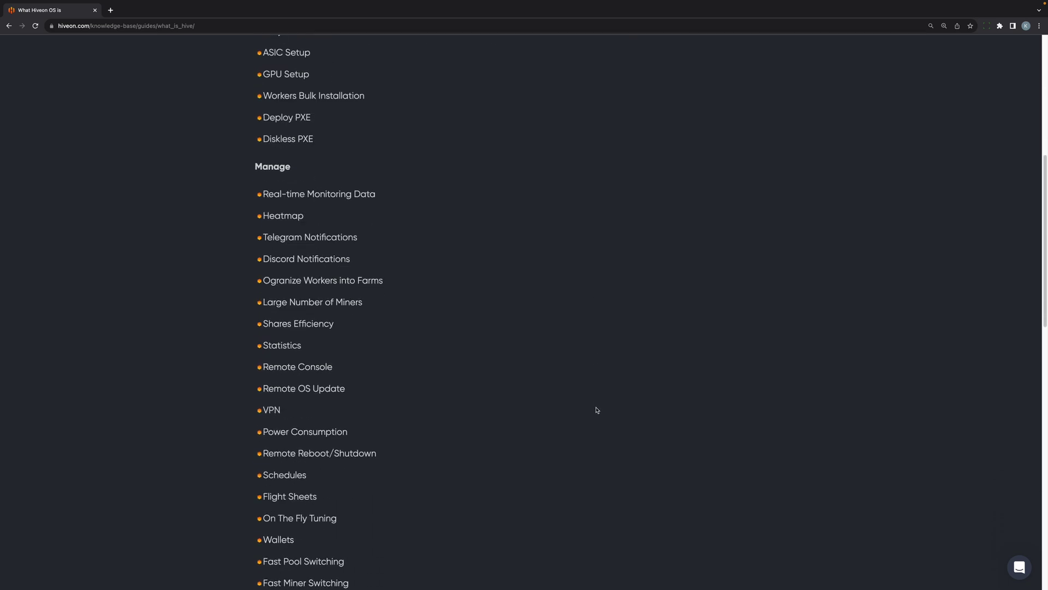
scroll(597, 408, down, 5)
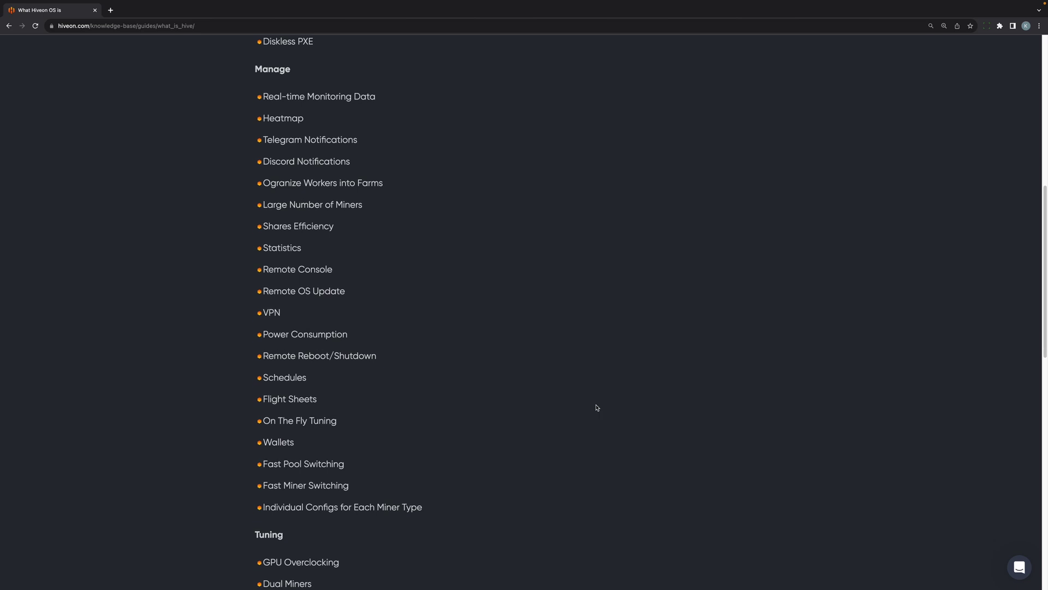
scroll(597, 406, down, 2)
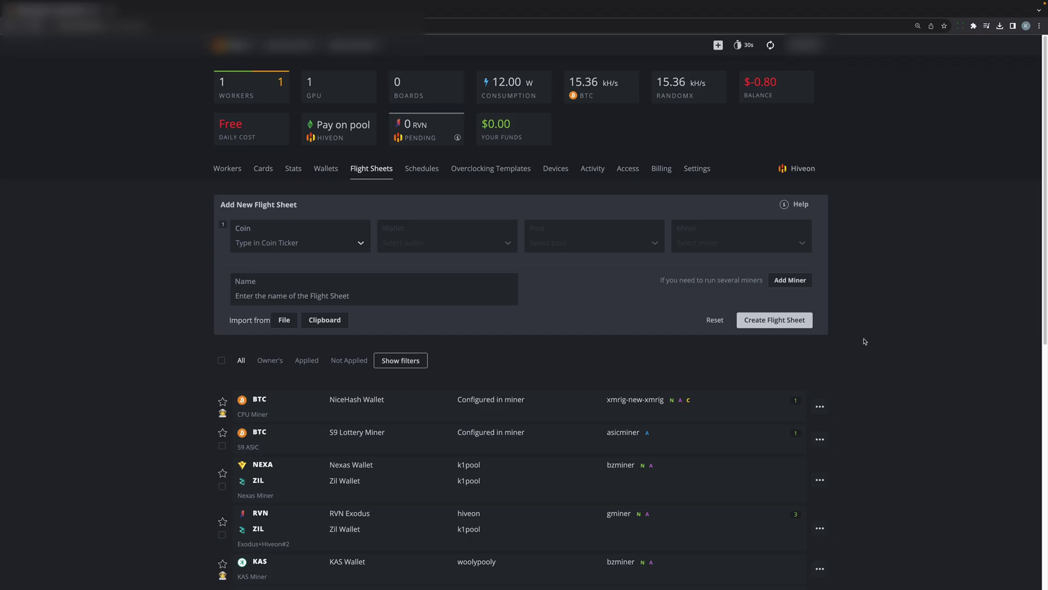
scroll(864, 341, down, 2)
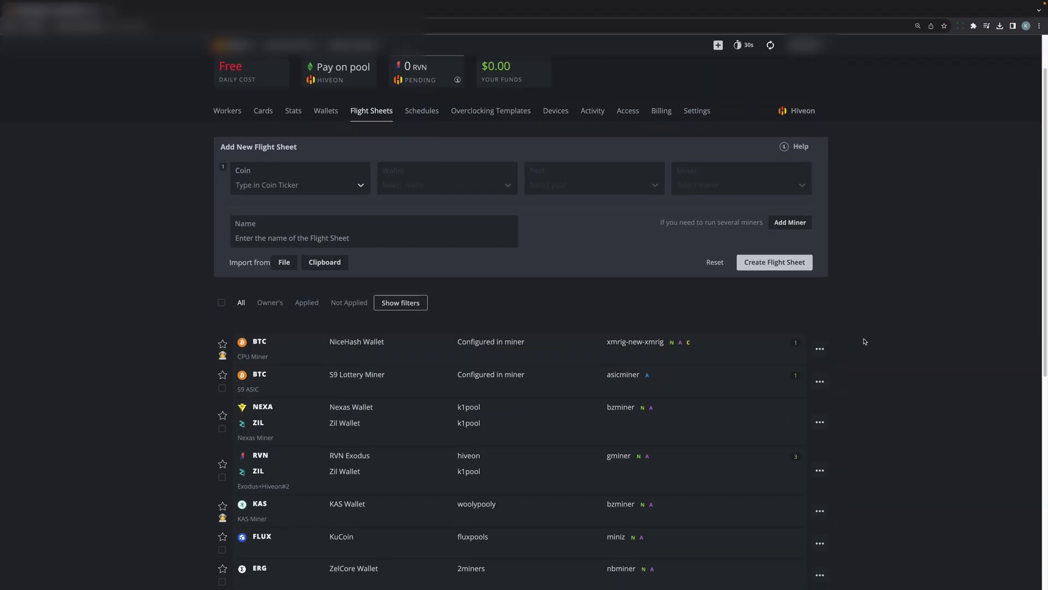
Step: Scroll the Flight Sheets list and open the '...' actions dropdown on the first BTC CPU Miner row
scroll(864, 341, down, 1)
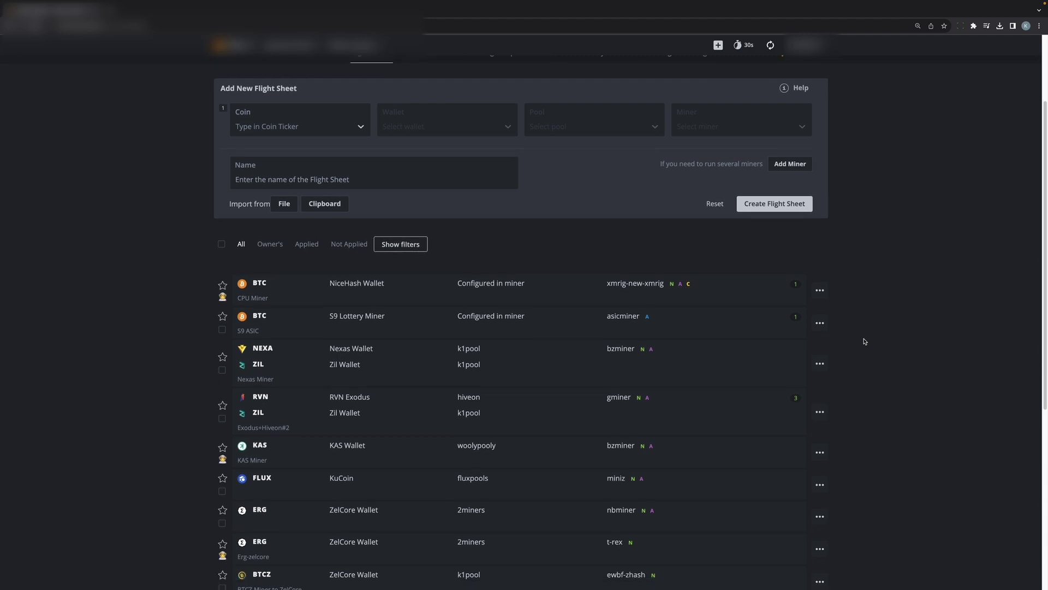
scroll(864, 341, down, 1)
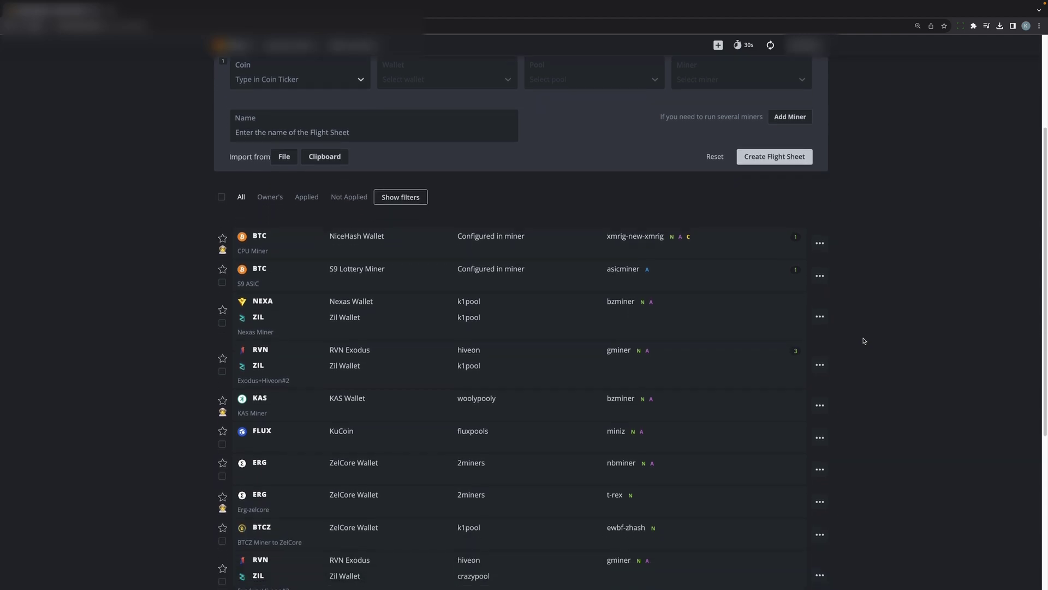
scroll(865, 341, down, 1)
scroll(865, 341, down, 1)
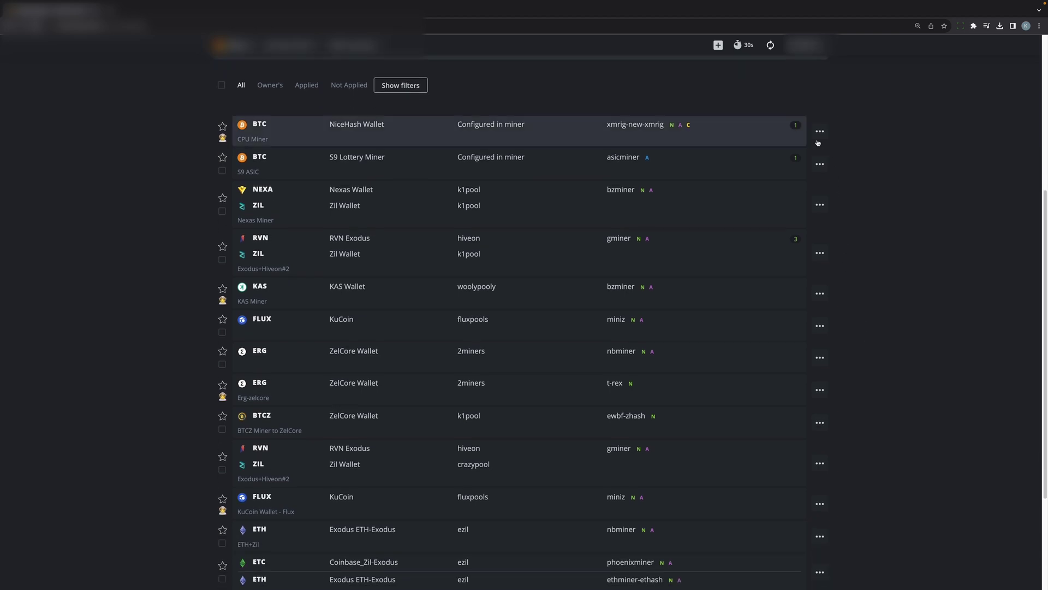
click(820, 132)
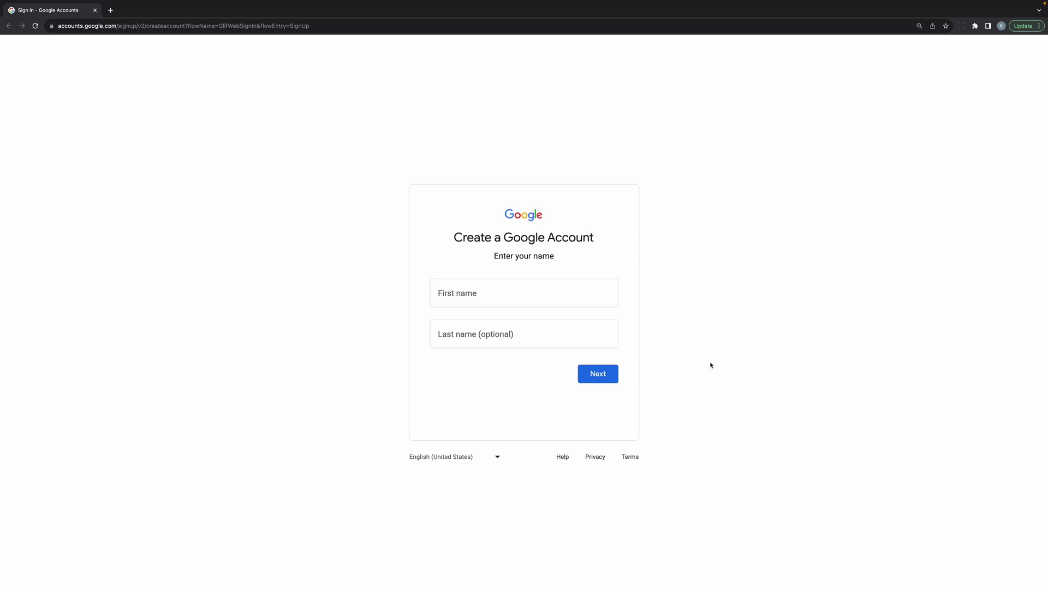
Step: Enter the new account's first and last name and continue to the birthday and gender step
click(513, 293)
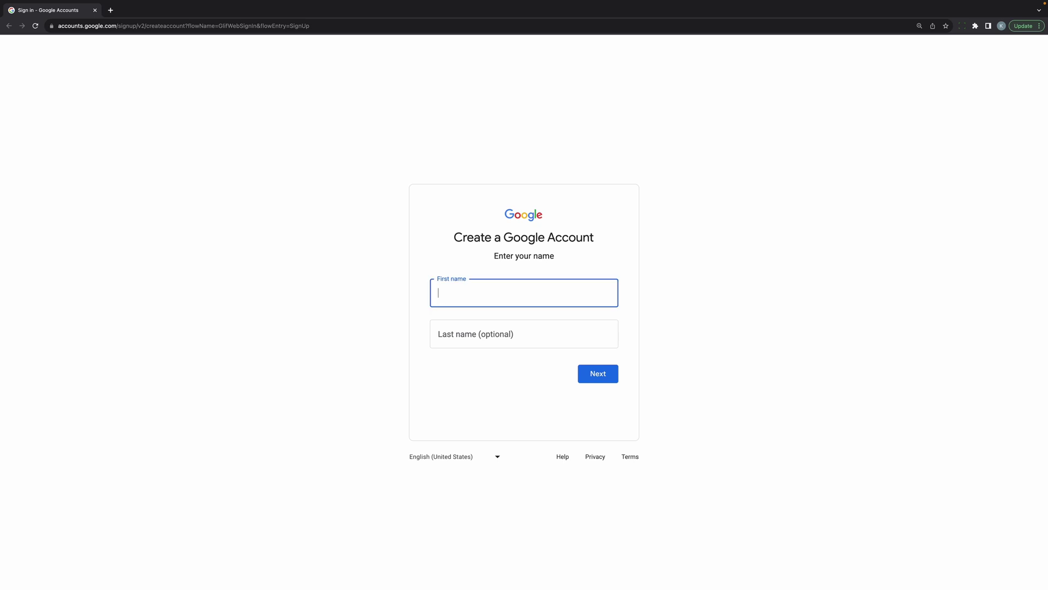
text(Kaizen)
key(Tab)
text(Miner)
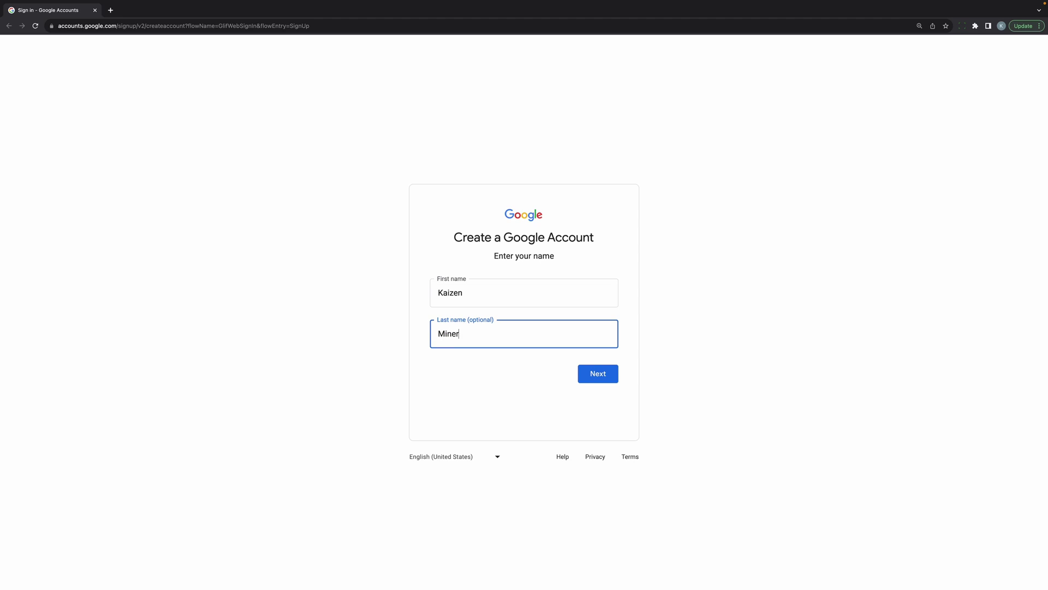
click(595, 375)
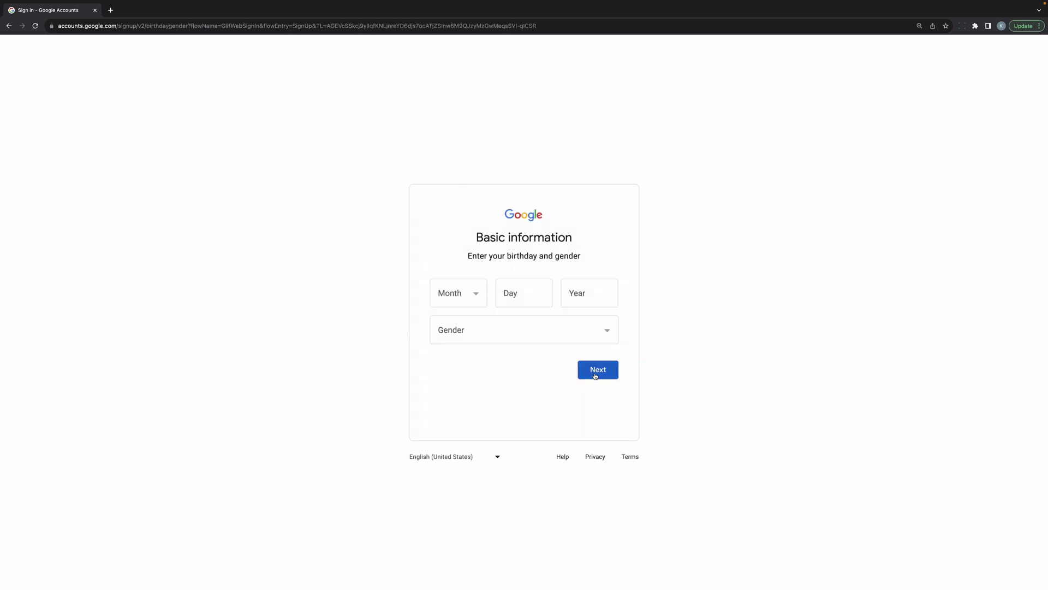
click(469, 294)
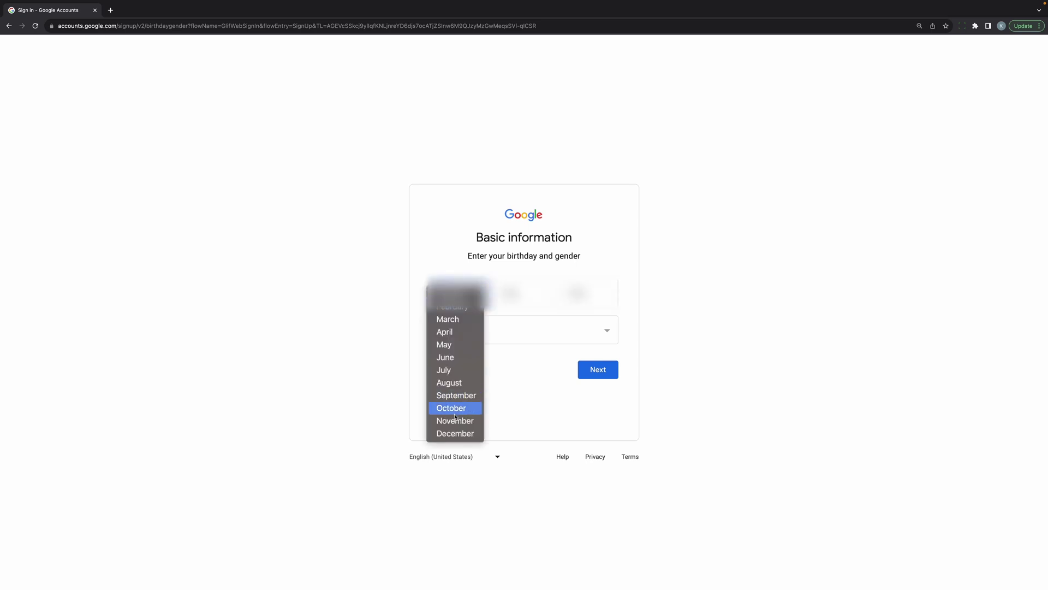
Step: Enter a December birthday with day 12 and the birth year, set gender to Male, and continue
click(453, 435)
click(522, 293)
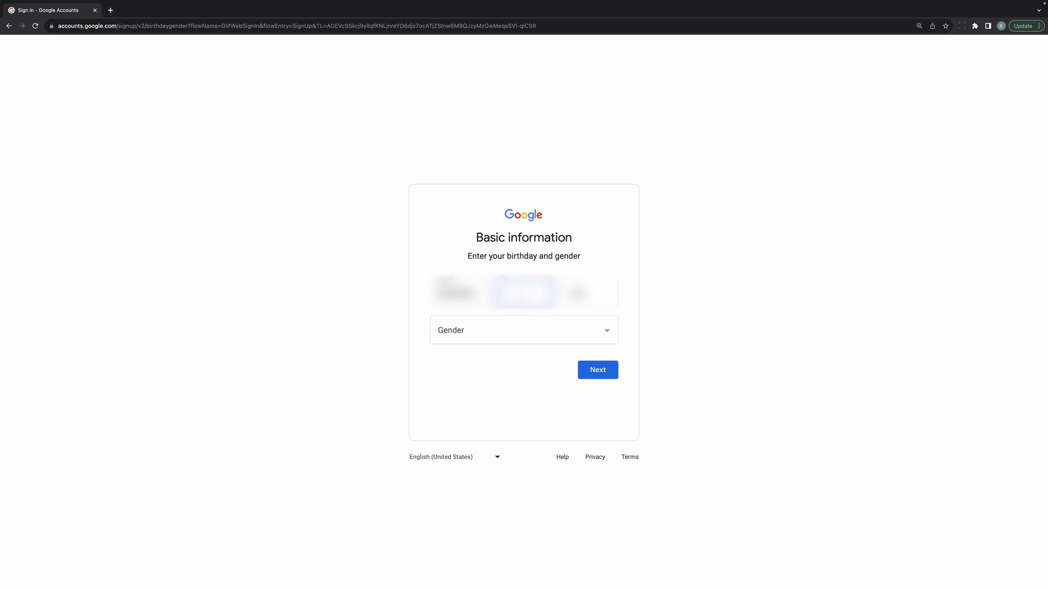
text(12)
key(Tab)
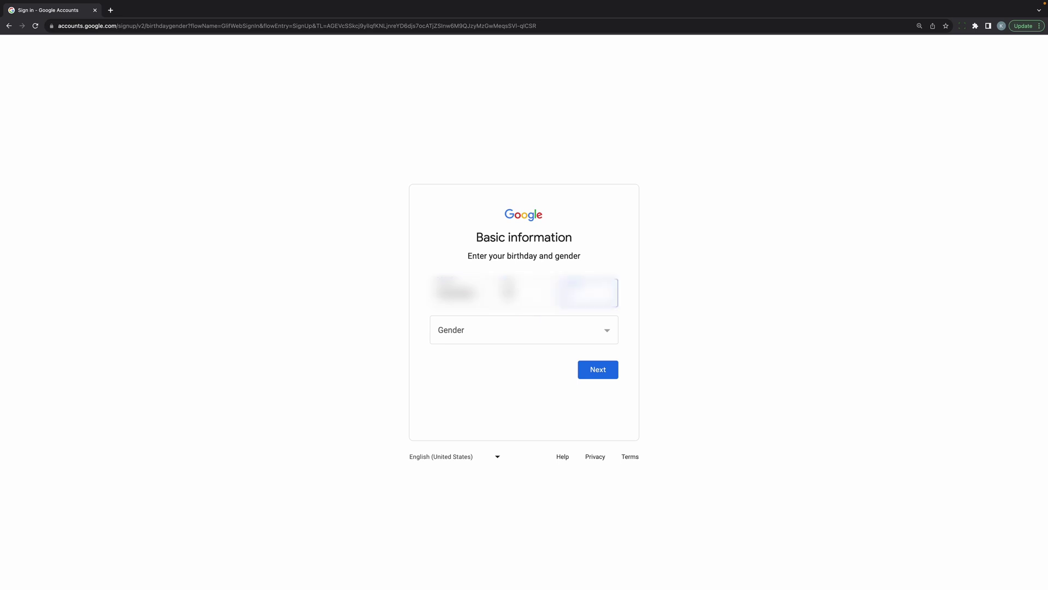
text(199)
click(463, 330)
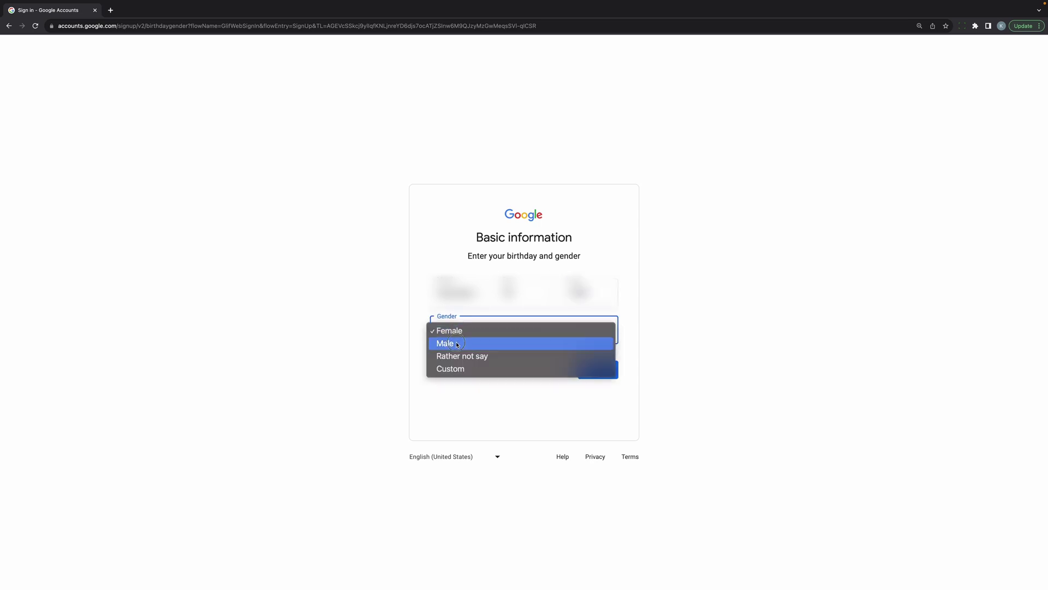
click(457, 344)
click(602, 372)
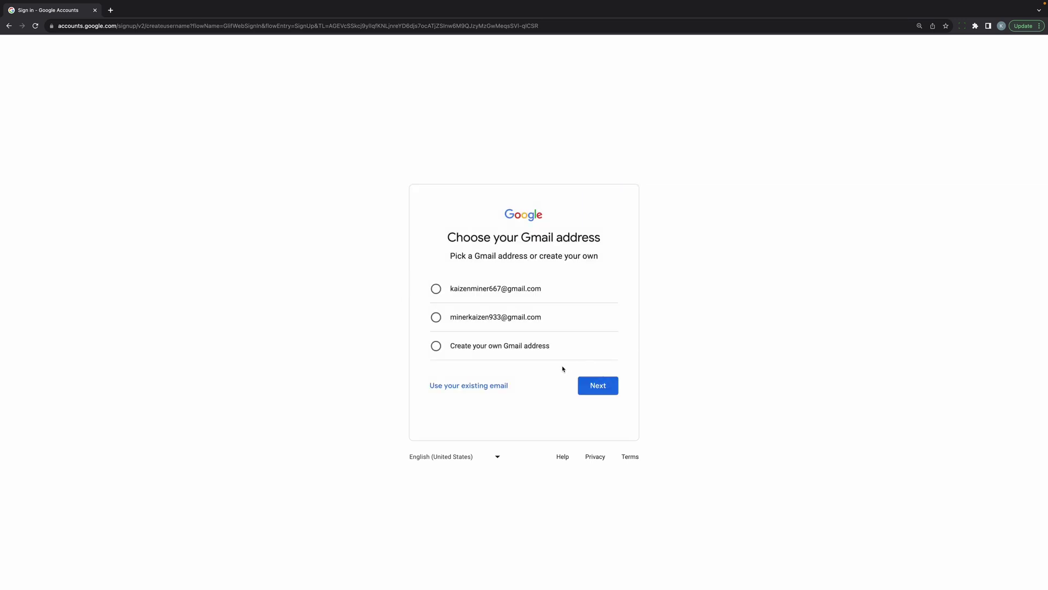
Step: Choose 'Create your own Gmail address', enter the desired address, and continue
click(439, 348)
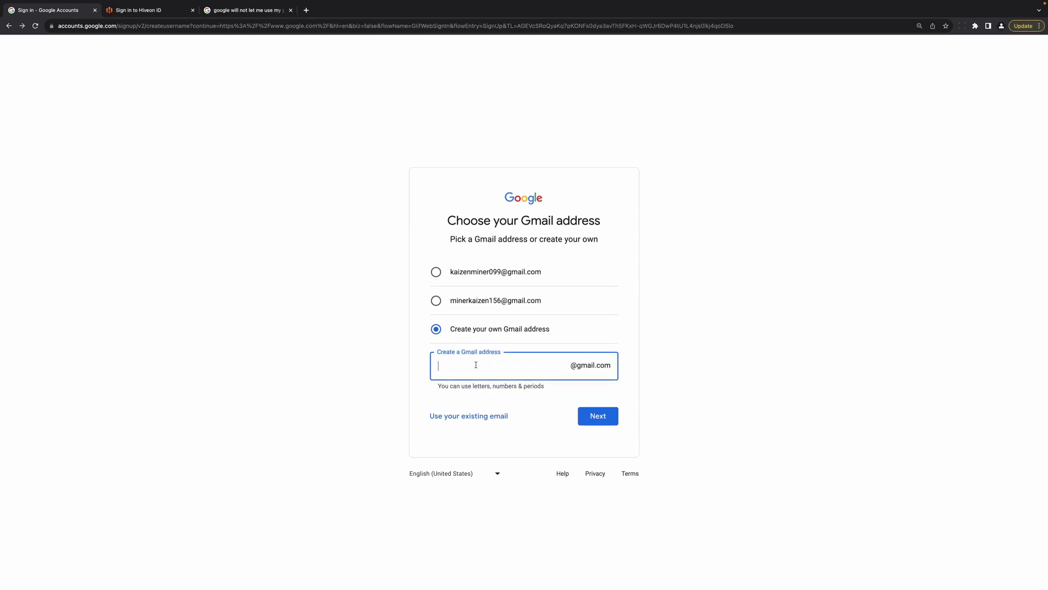
click(593, 419)
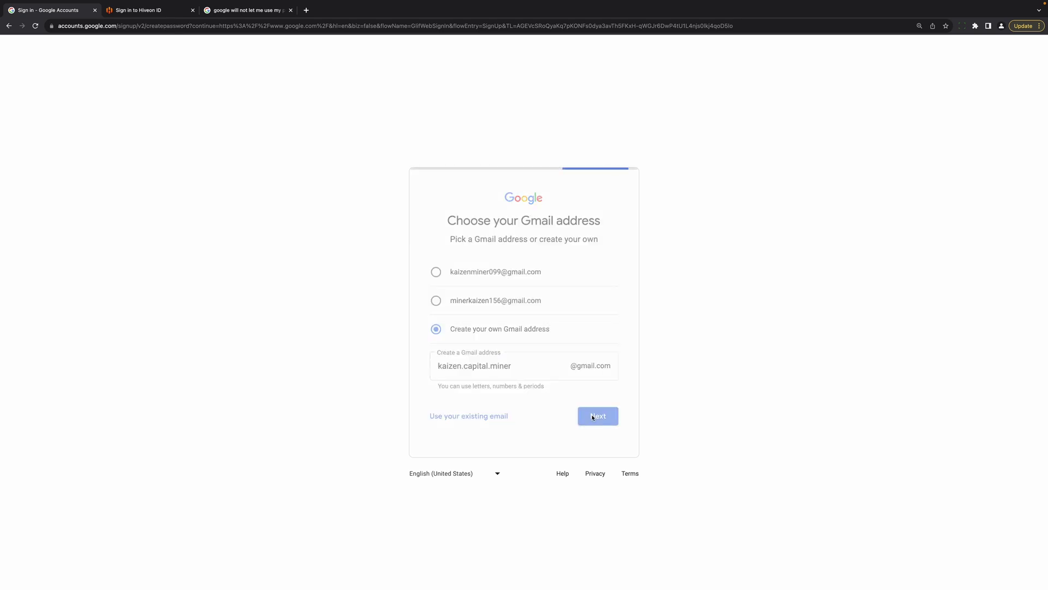
Step: Type the new password, correcting a typo, retype it in Confirm, and submit
click(482, 304)
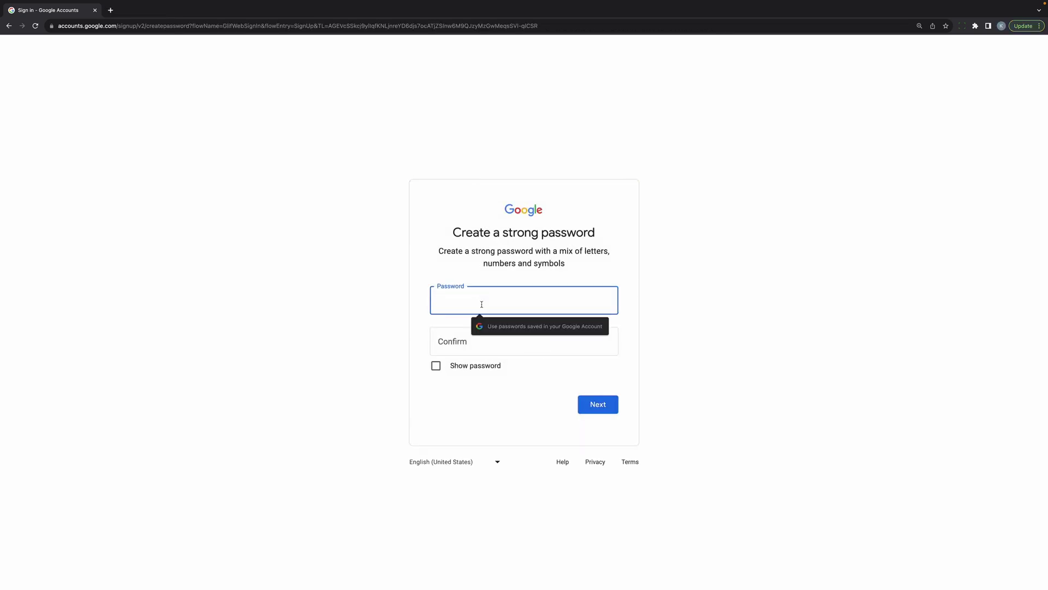
text(*****)
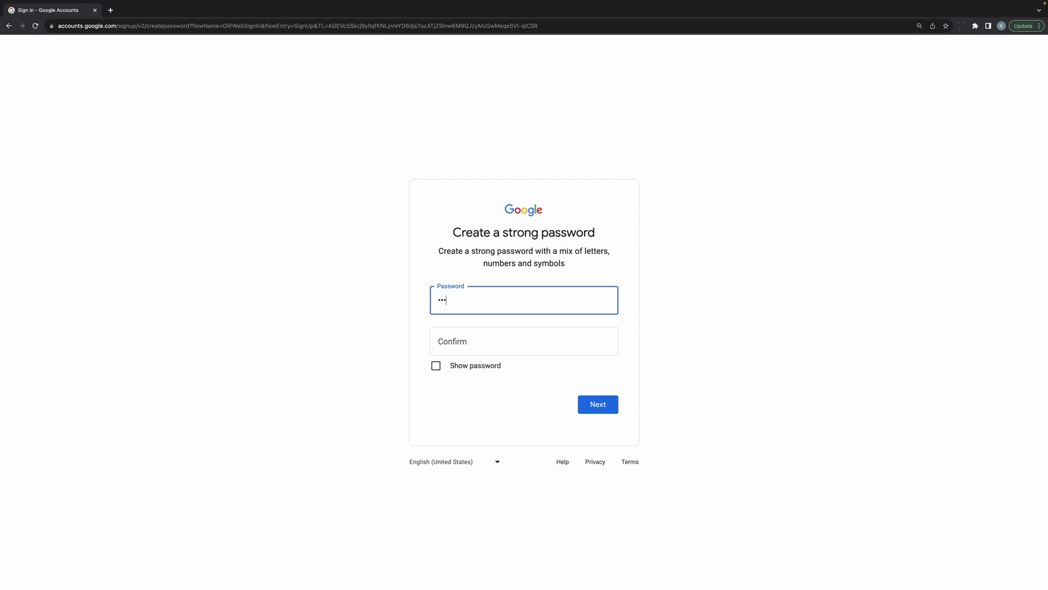
key(BackSpace)
key(BackSpace)
key(BackSpace)
key(BackSpace)
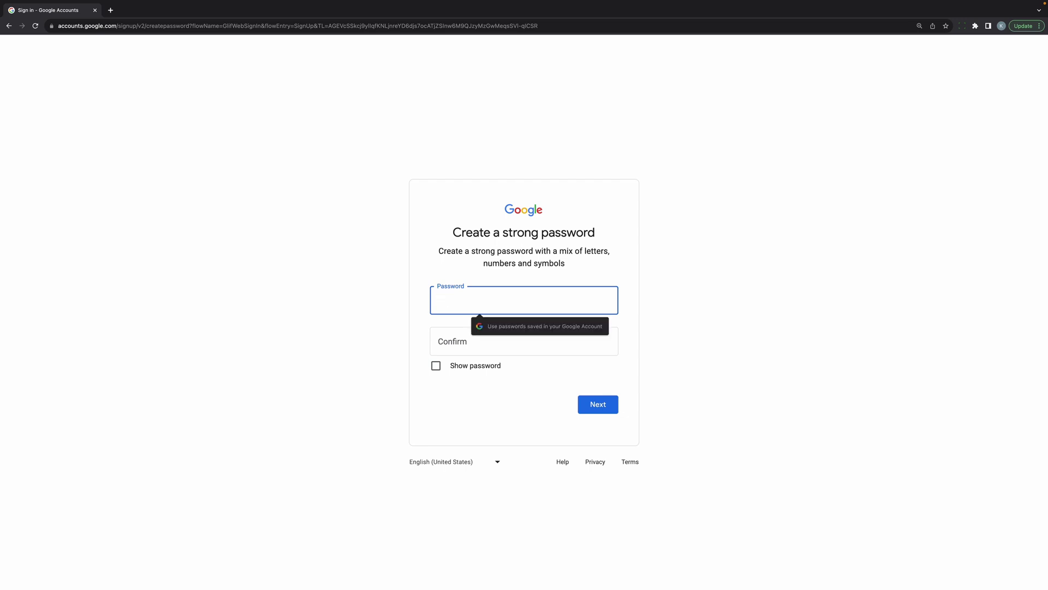
text(*********)
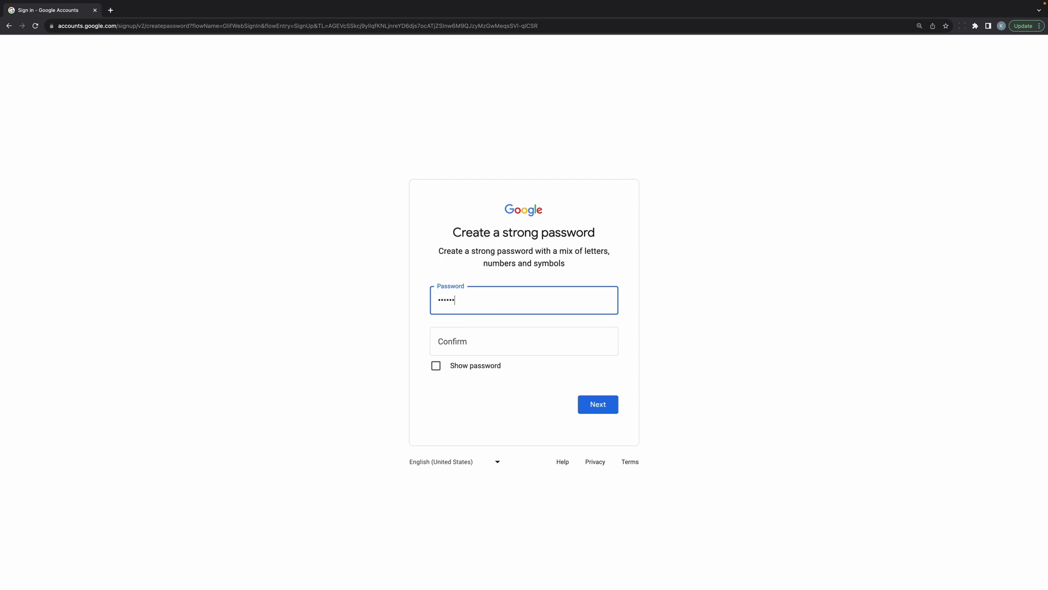
click(524, 341)
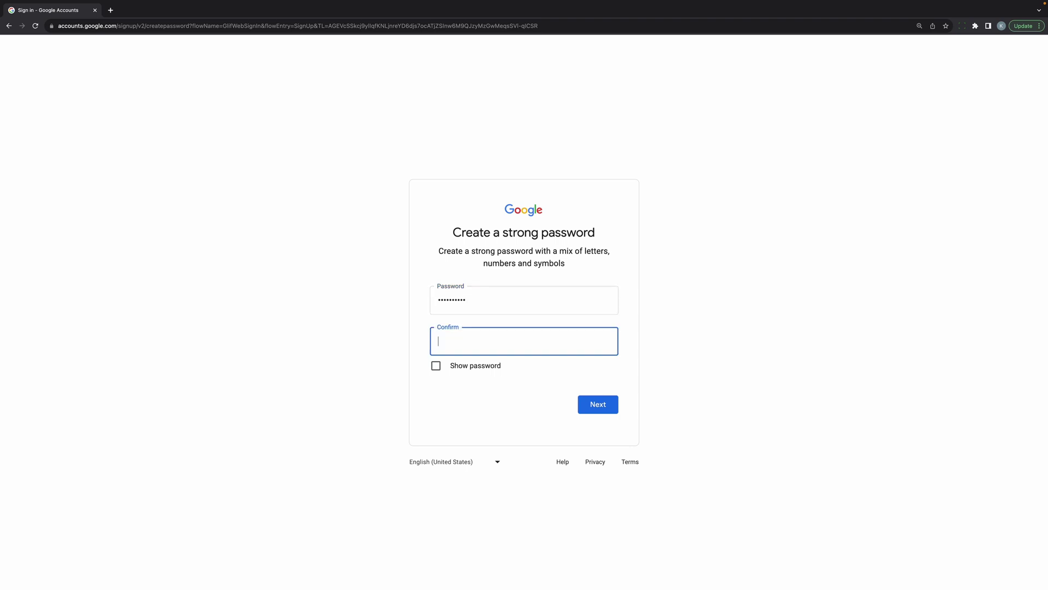
text(*********)
click(599, 408)
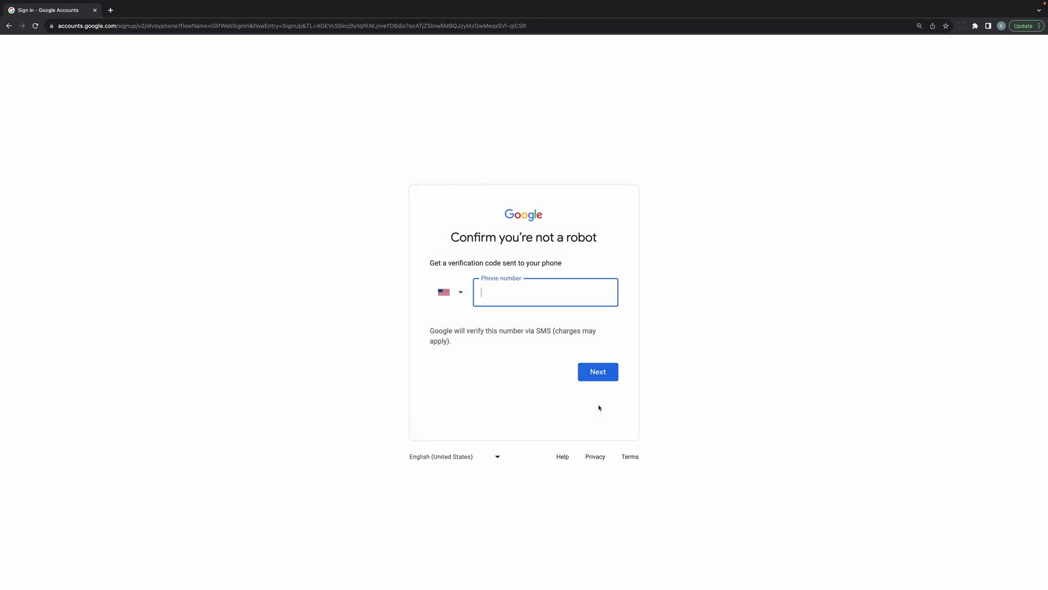
Step: Enter the phone number, request the text message, and submit the 6-digit verification code
click(505, 296)
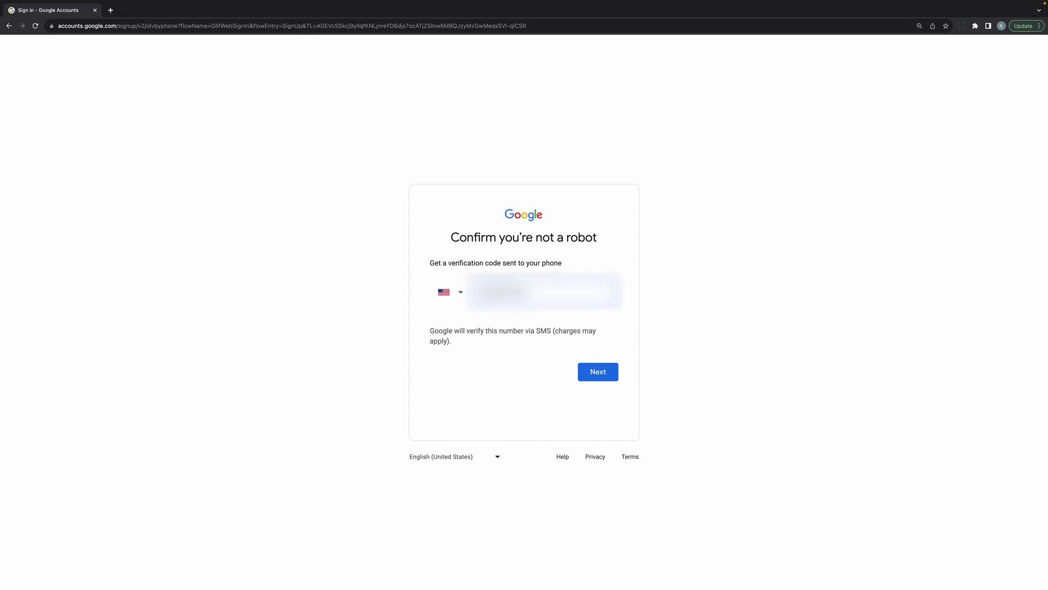
click(593, 373)
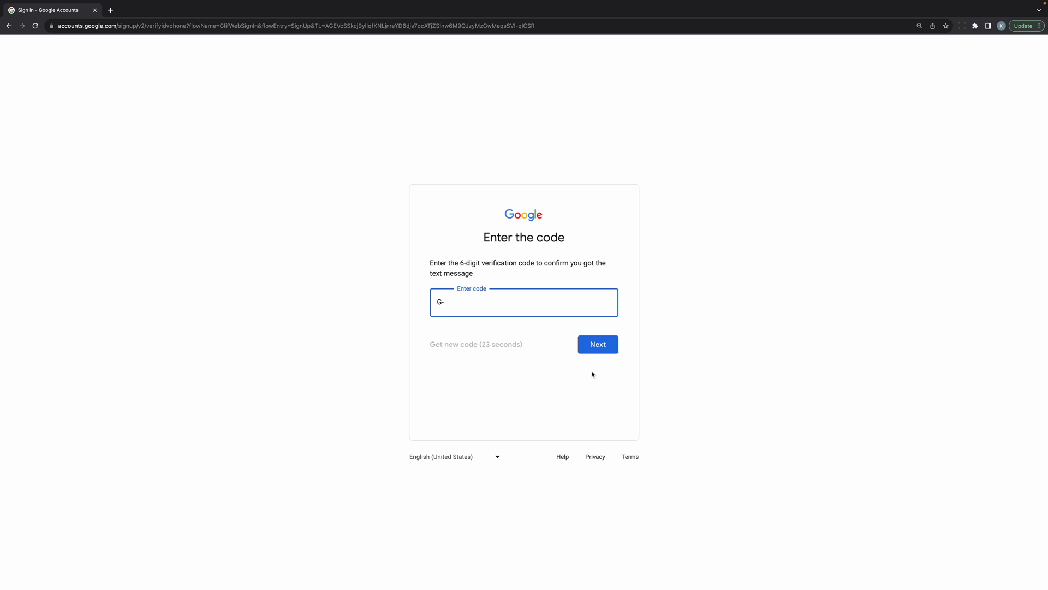
click(594, 345)
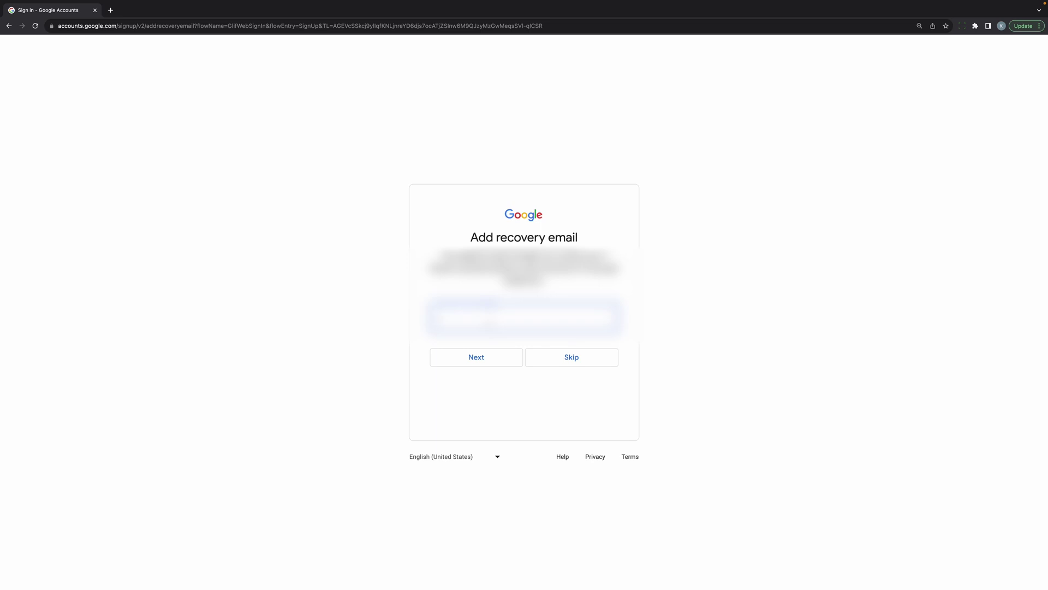
Step: Add a recovery email, skip linking the phone number to other services, and accept the account review
text(recoveryemail@gm)
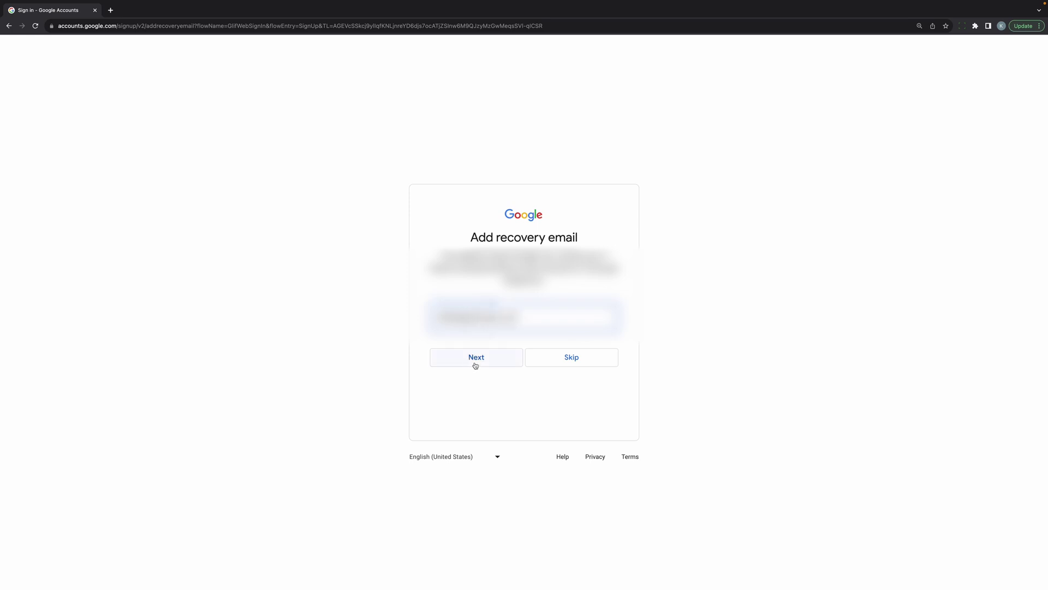
click(475, 363)
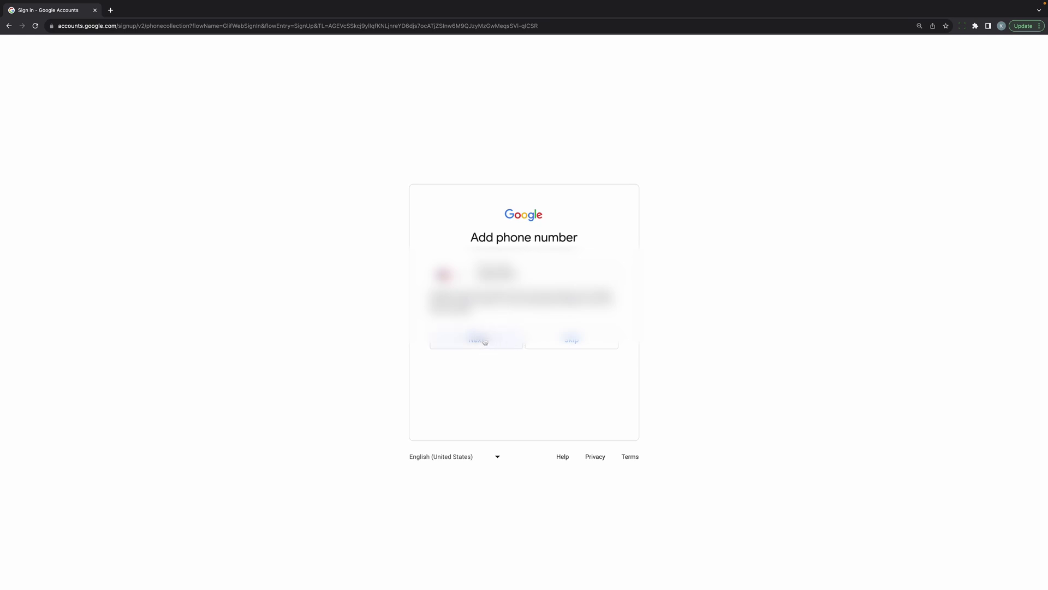
click(485, 341)
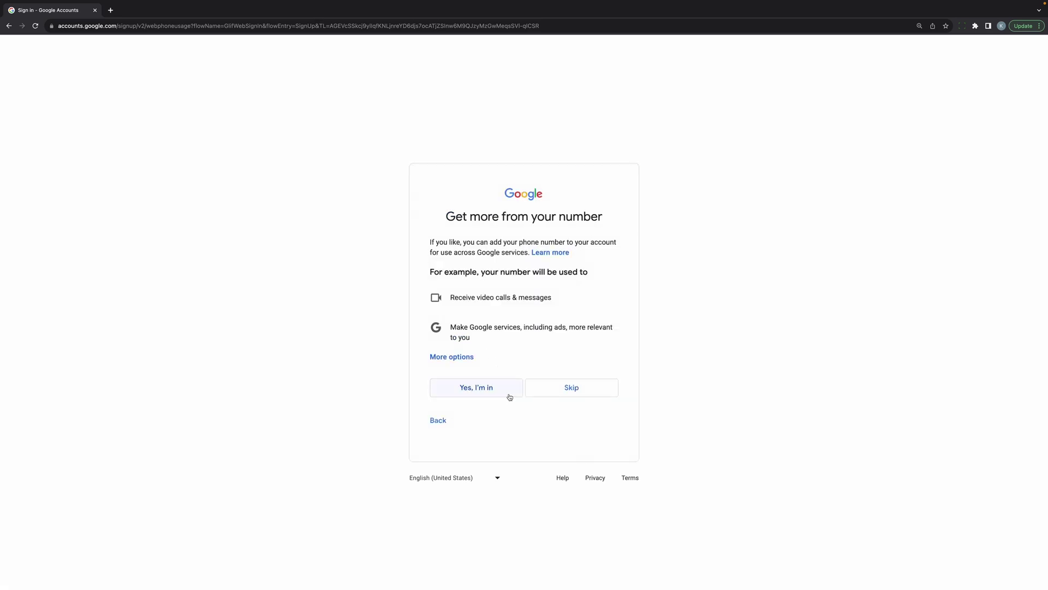
click(569, 392)
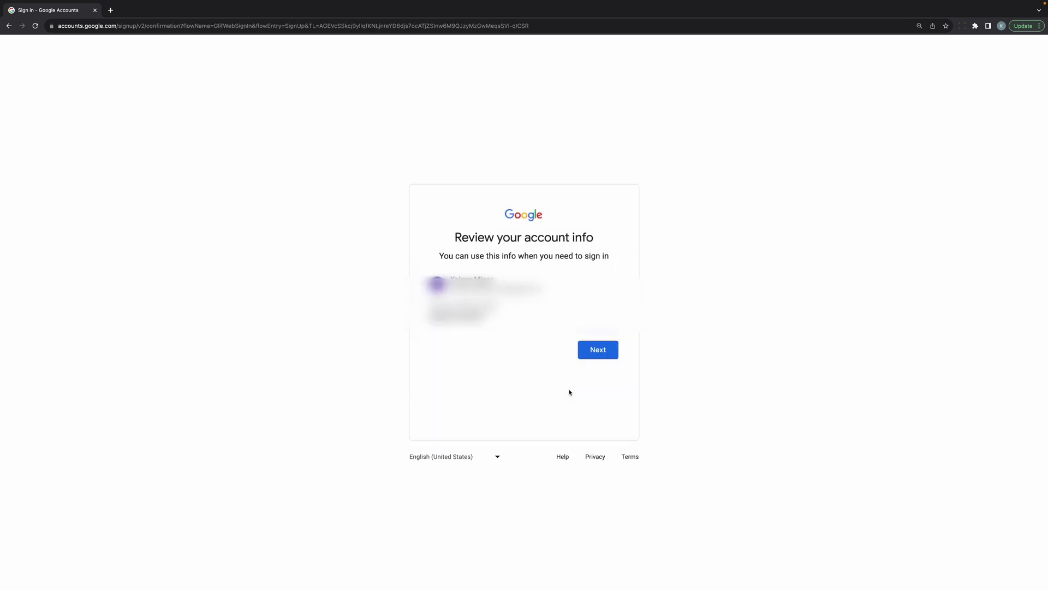
click(598, 352)
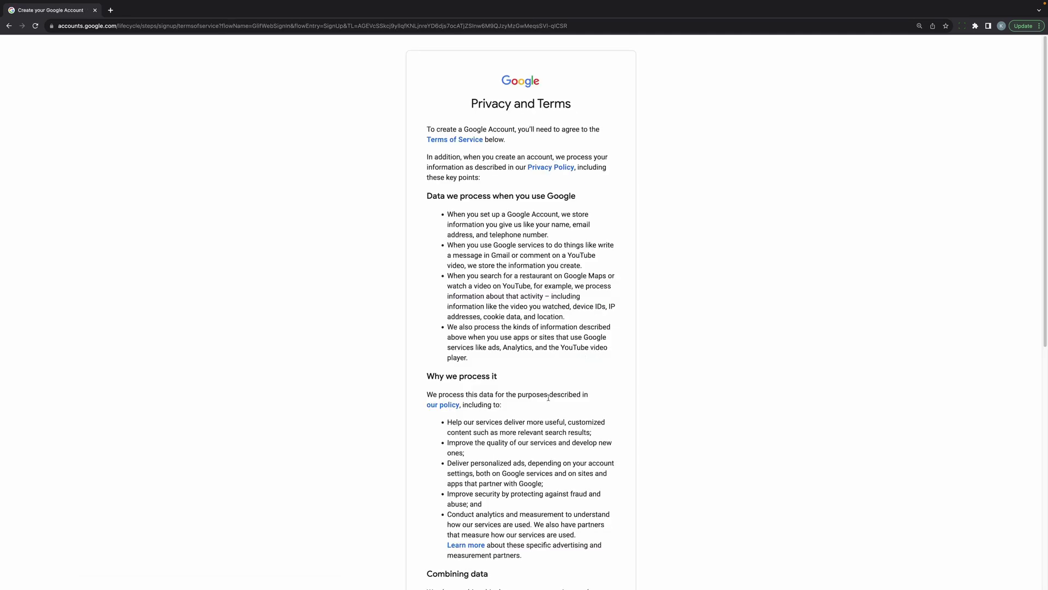
Step: Agree to Google's Privacy and Terms and confirm the default personalization settings
scroll(548, 397, down, 8)
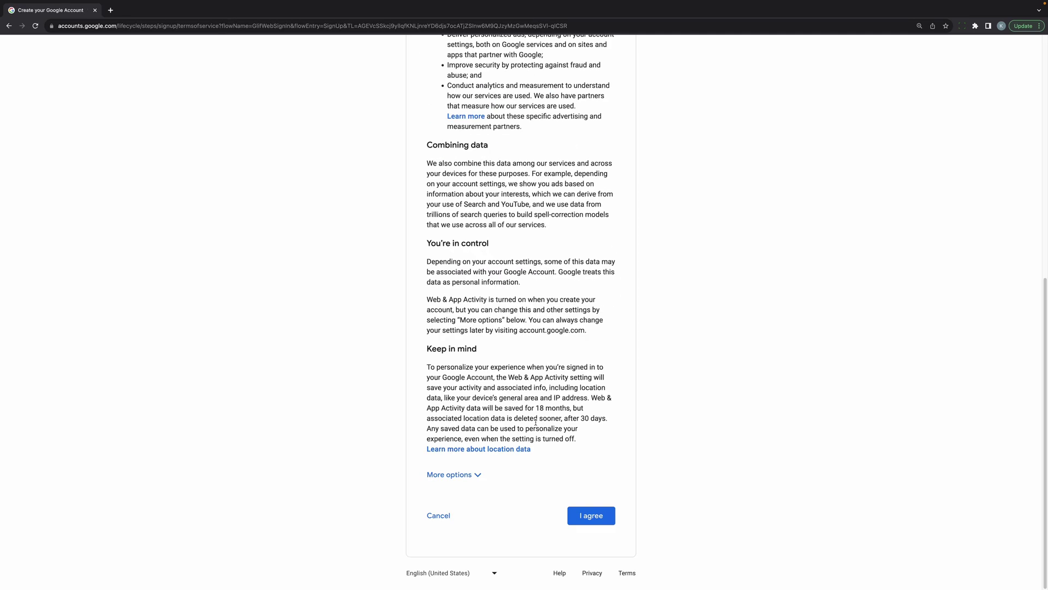
click(590, 518)
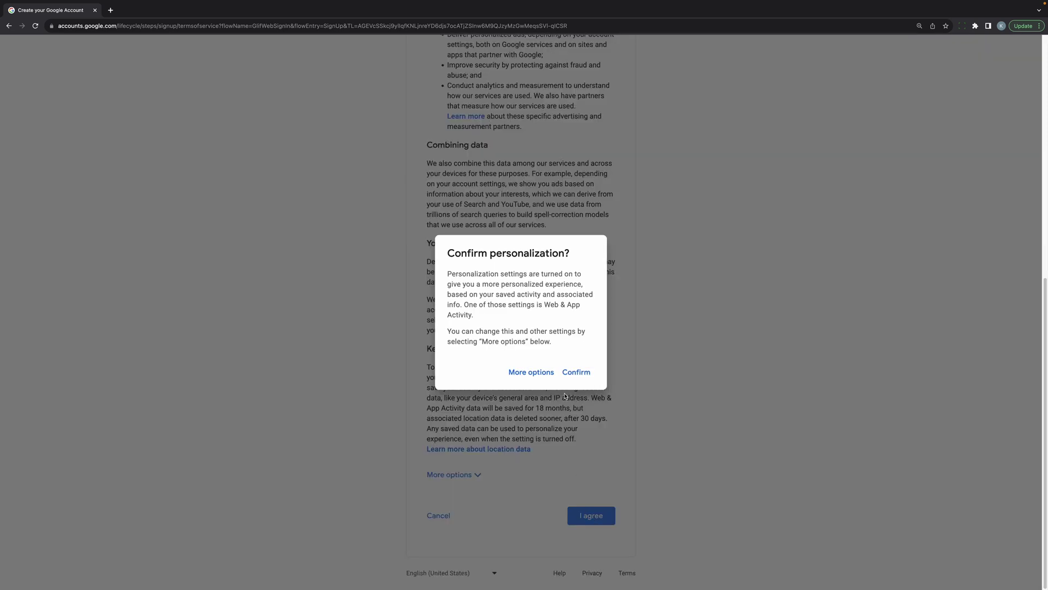
click(576, 373)
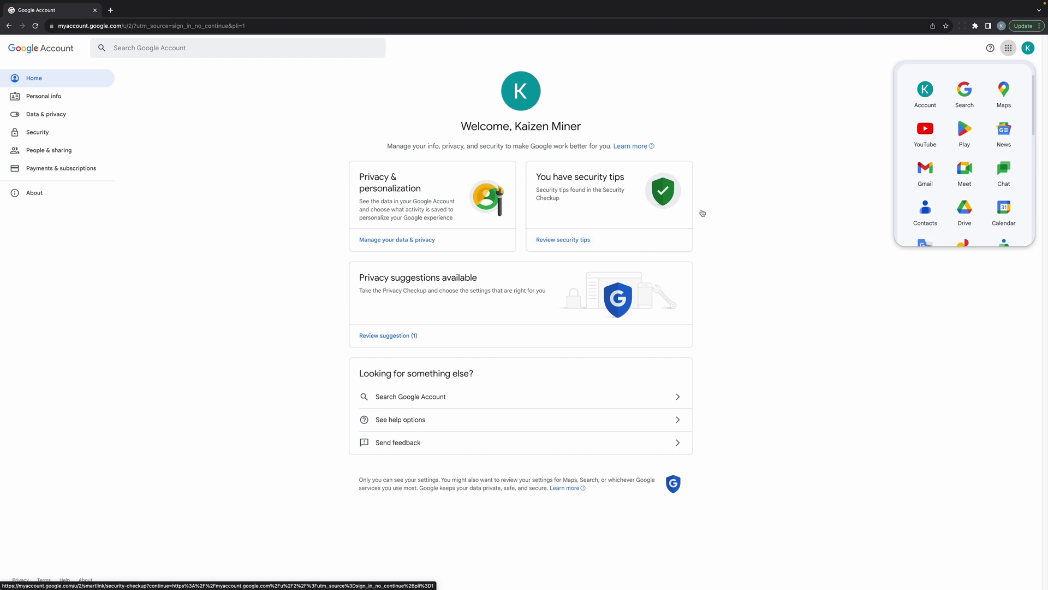
Step: Open the new account's Gmail inbox, then go to Manage your Google Account from the avatar menu
click(925, 169)
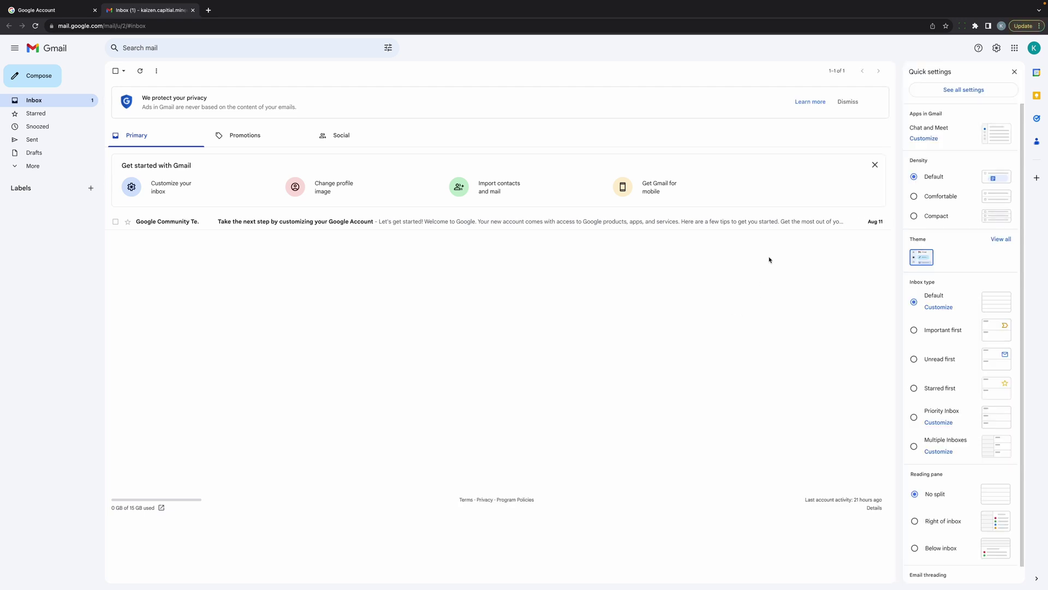
click(1035, 52)
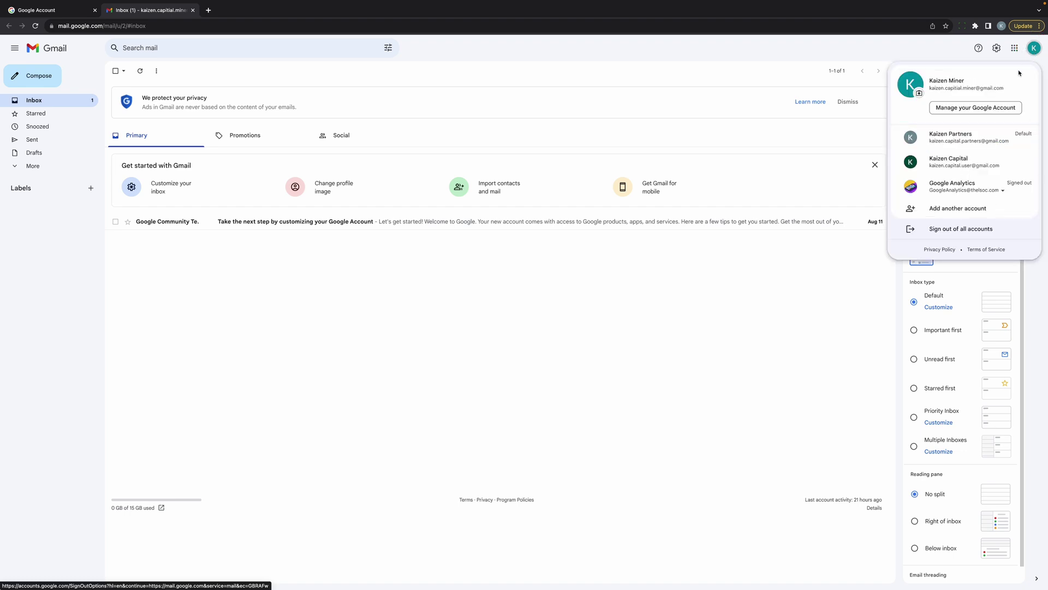
click(965, 108)
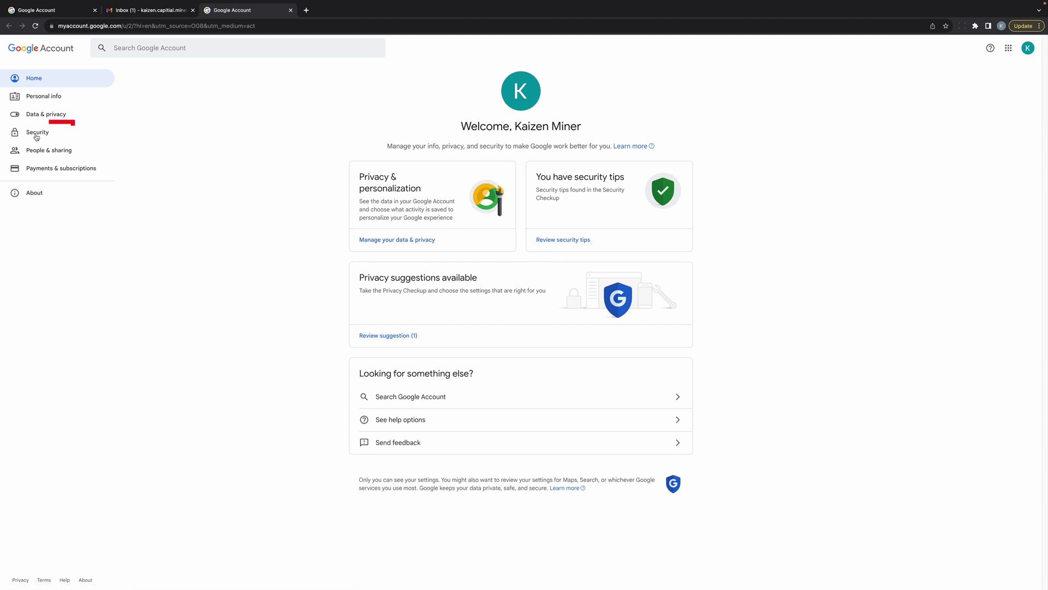
Step: Turn on 2-Step Verification with text-message codes, then go to Hiveon ID's Create new account page
click(38, 132)
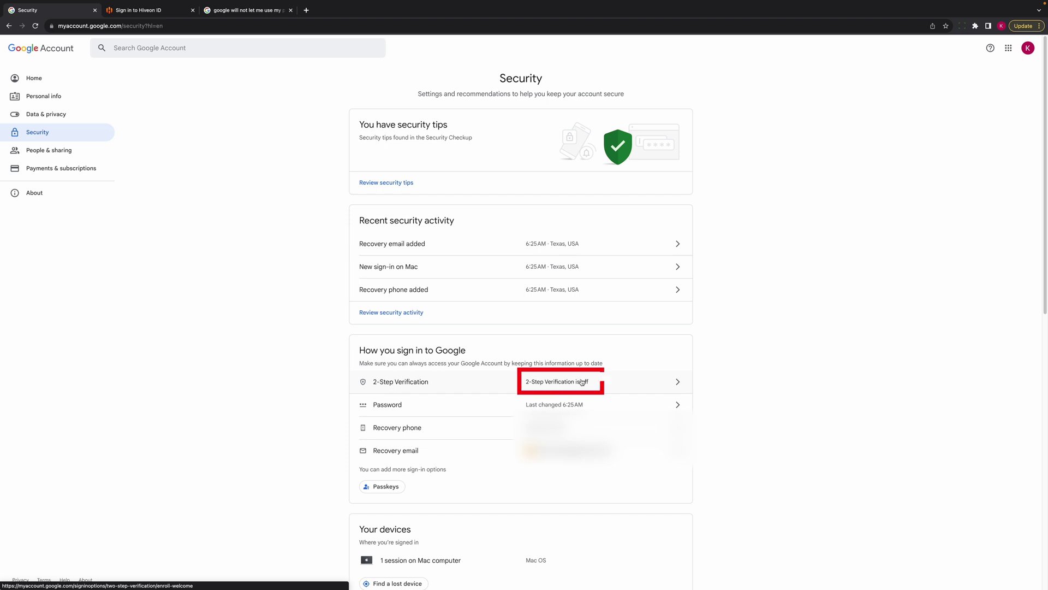
click(579, 385)
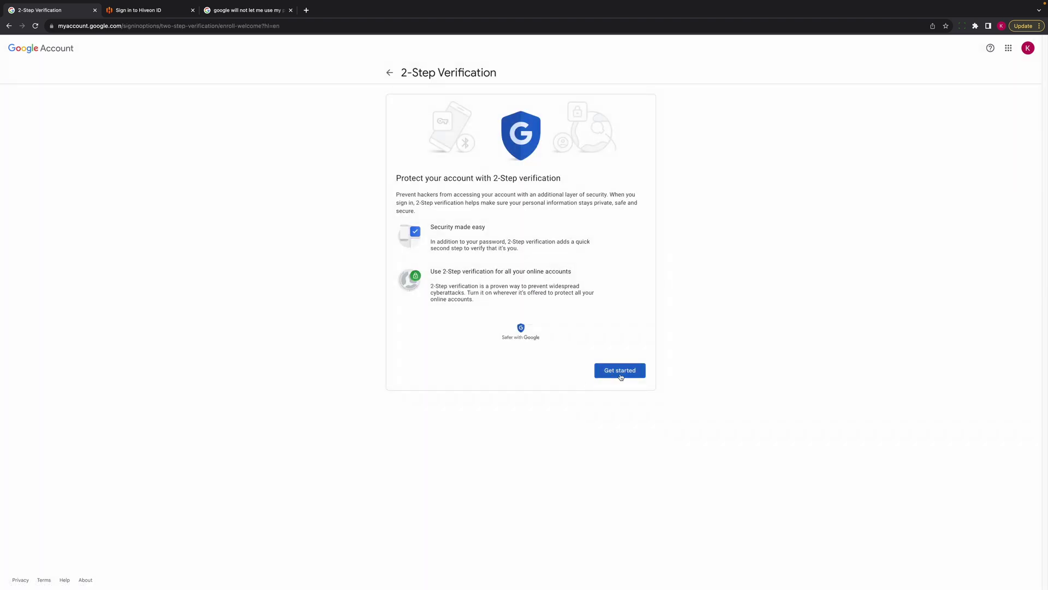
click(625, 371)
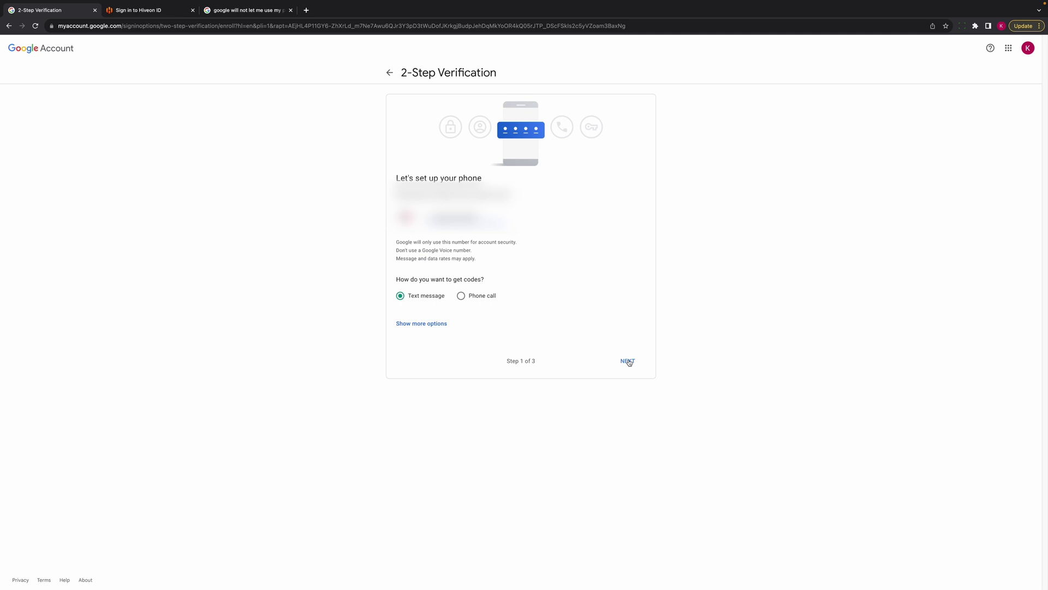
click(628, 362)
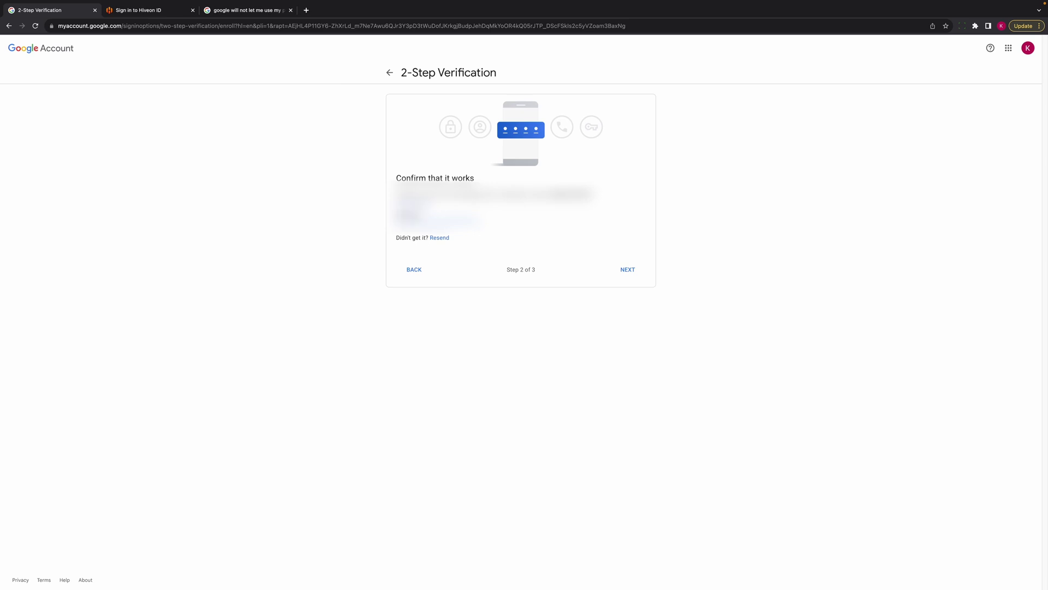
click(626, 269)
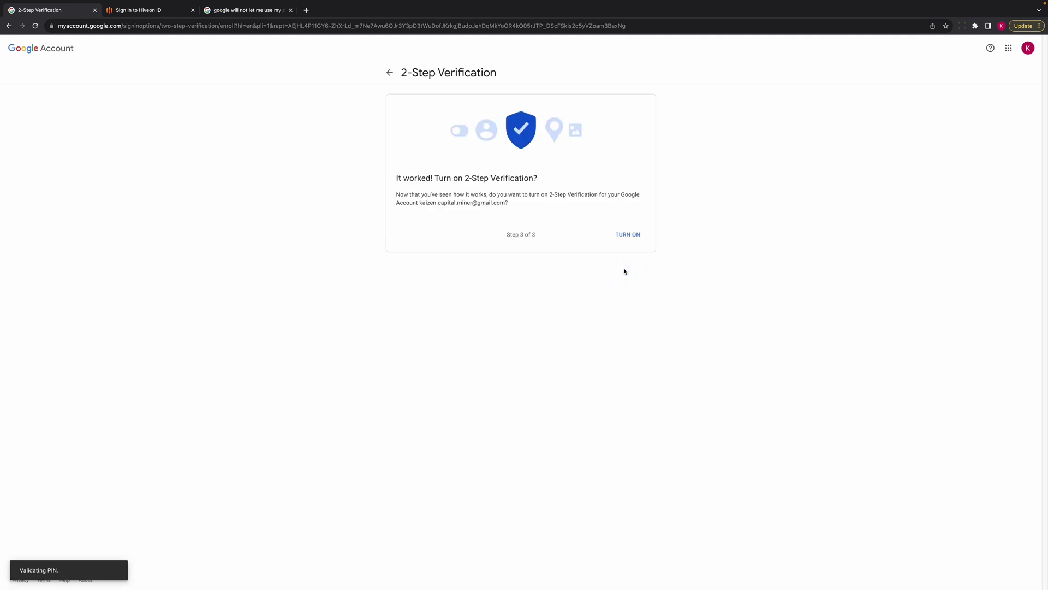
click(629, 236)
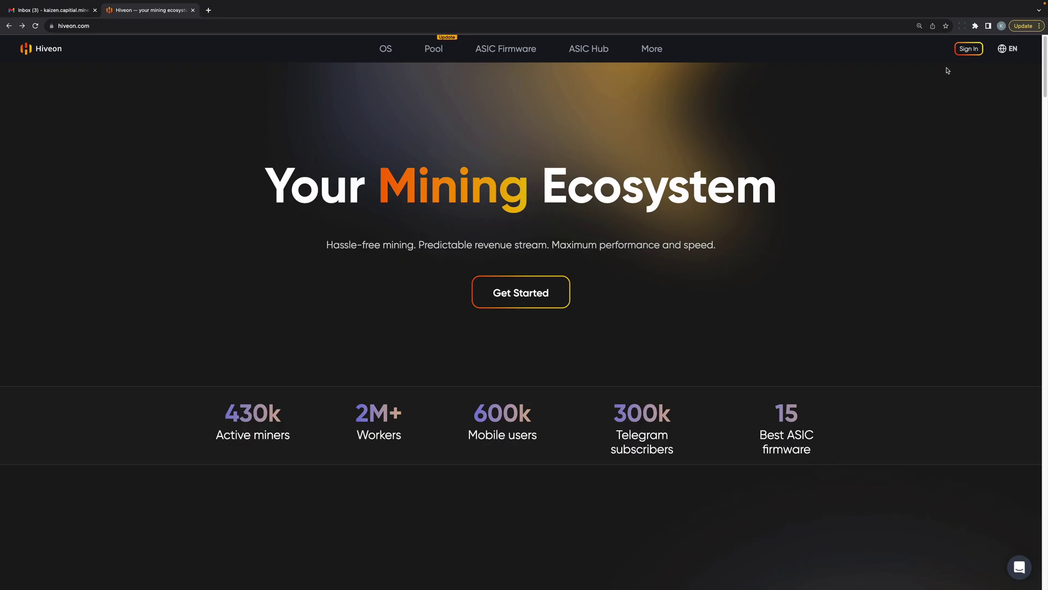
click(968, 49)
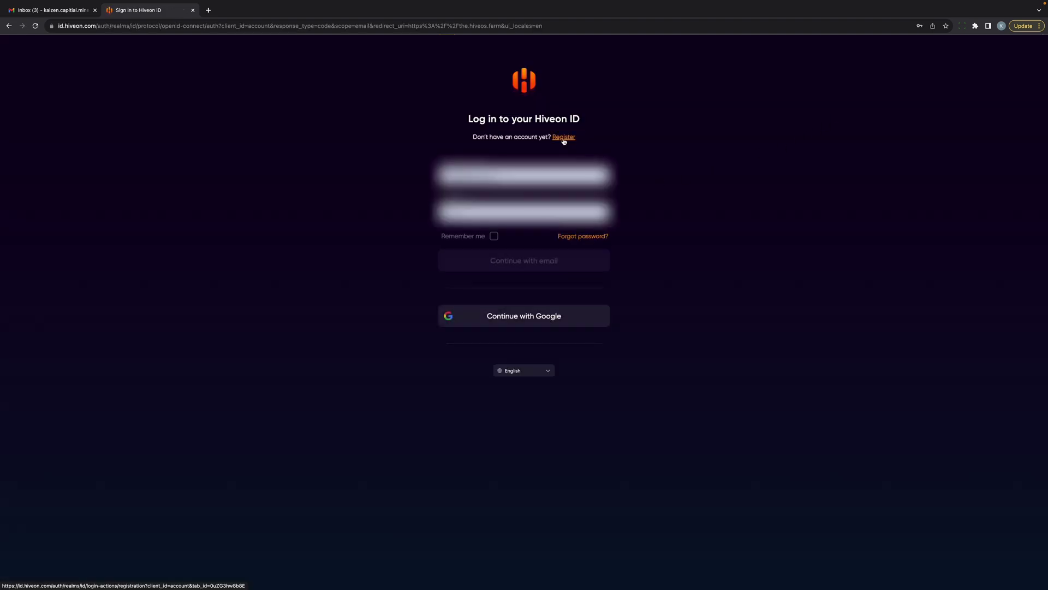
click(563, 137)
Step: Enter the Gmail address and the username KaizenMiner in the Hiveon registration form
click(501, 188)
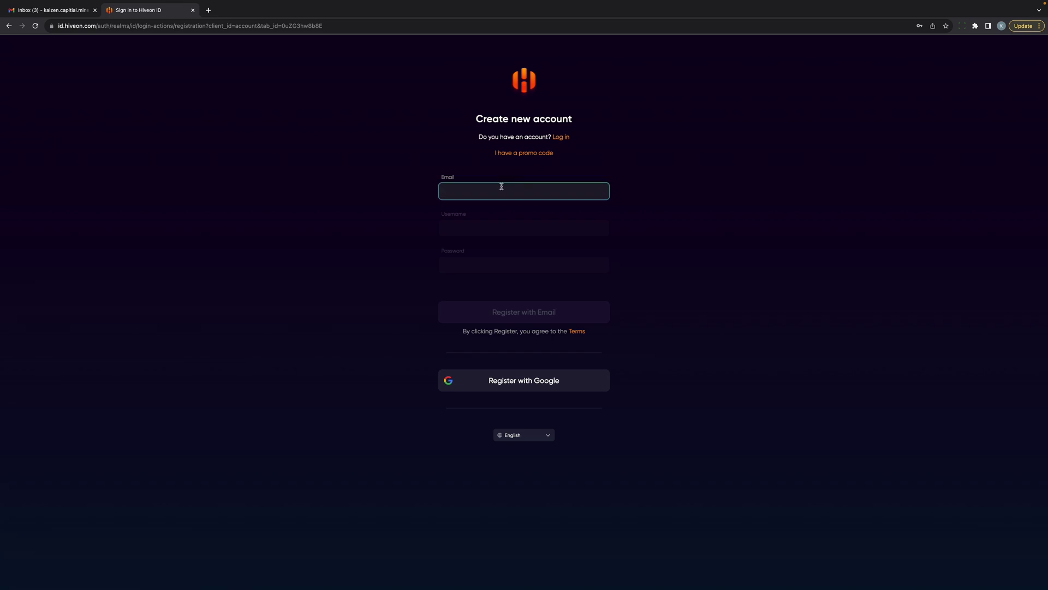
click(483, 191)
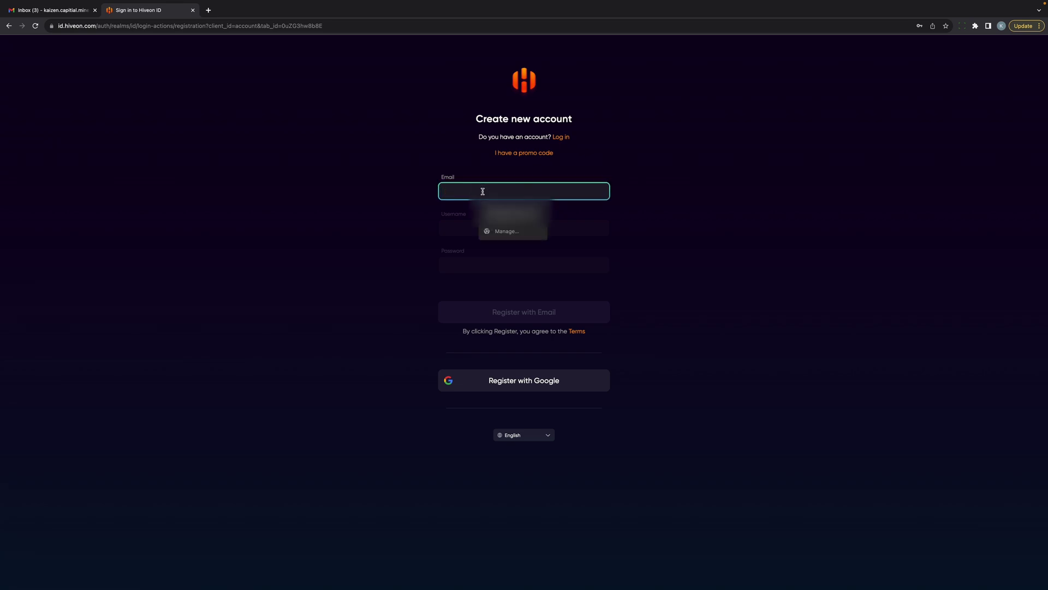
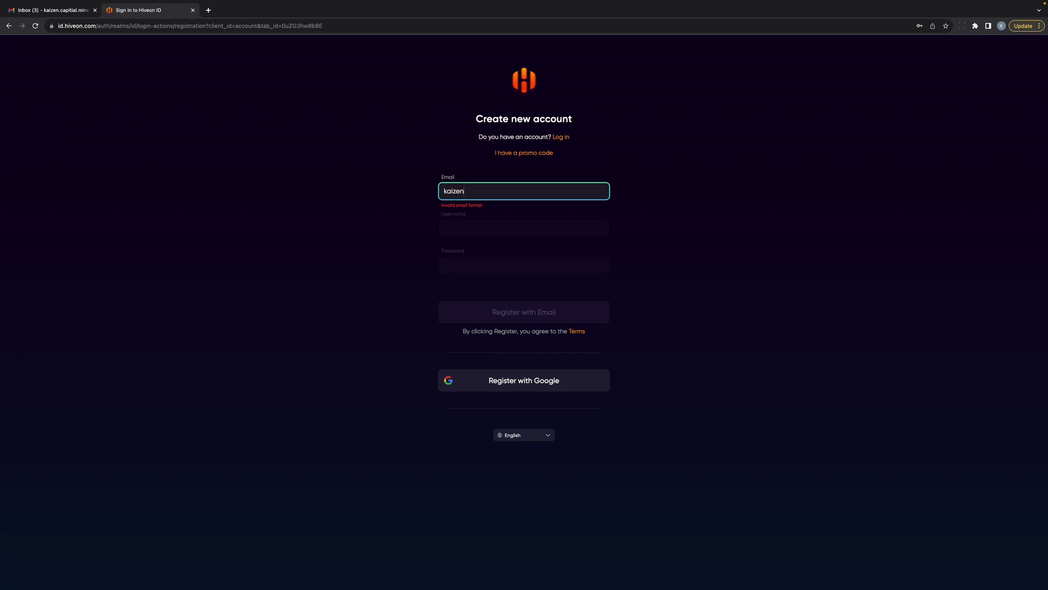
key(Tab)
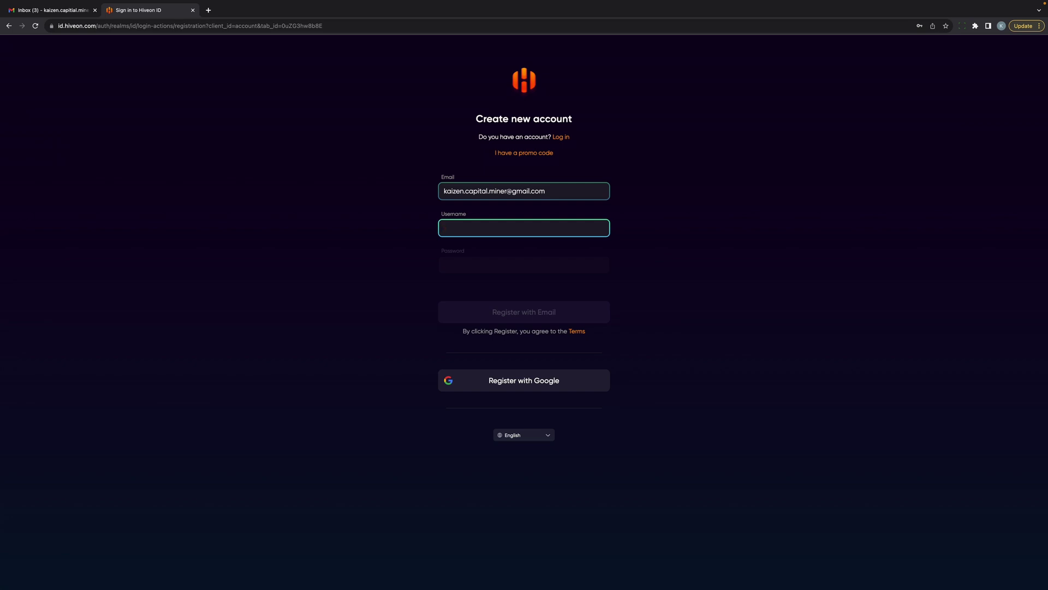
text(Kaizen Miner)
key(Delete)
Step: Enter the account password, submit with Register with Email, and decline Chrome's password saving
click(492, 264)
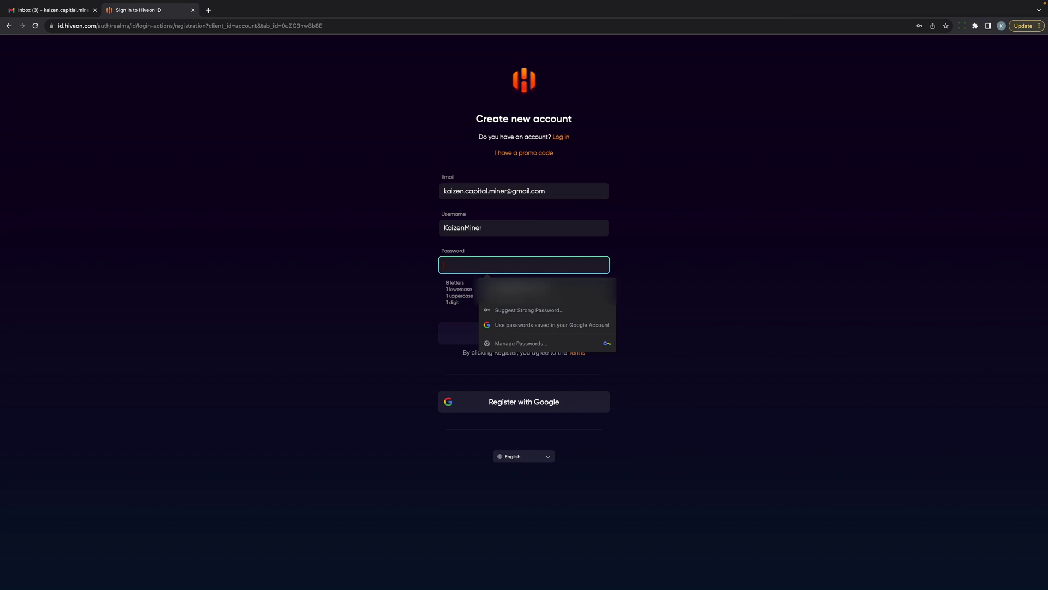
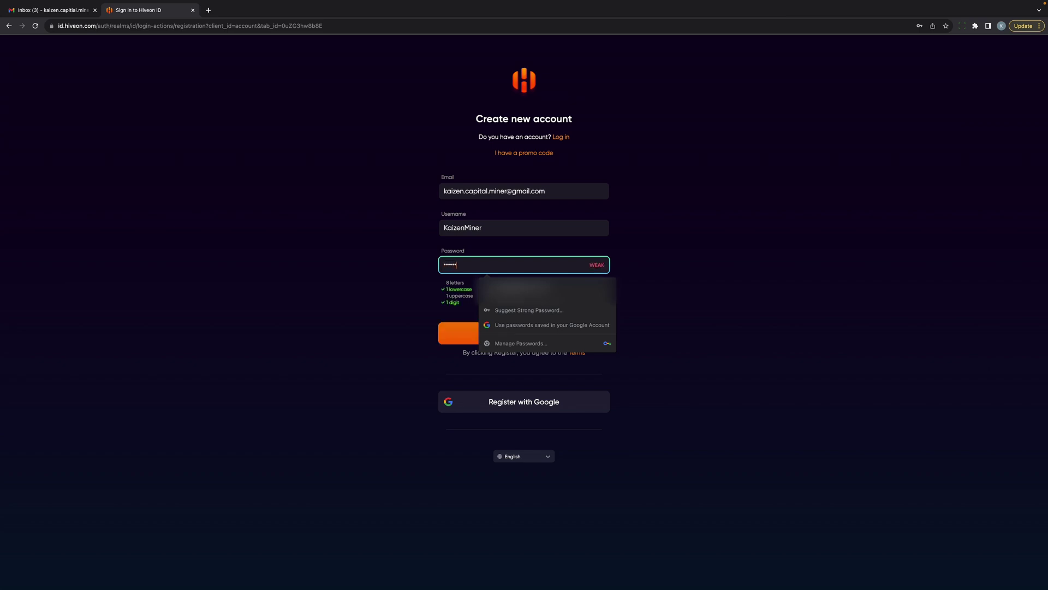
click(409, 313)
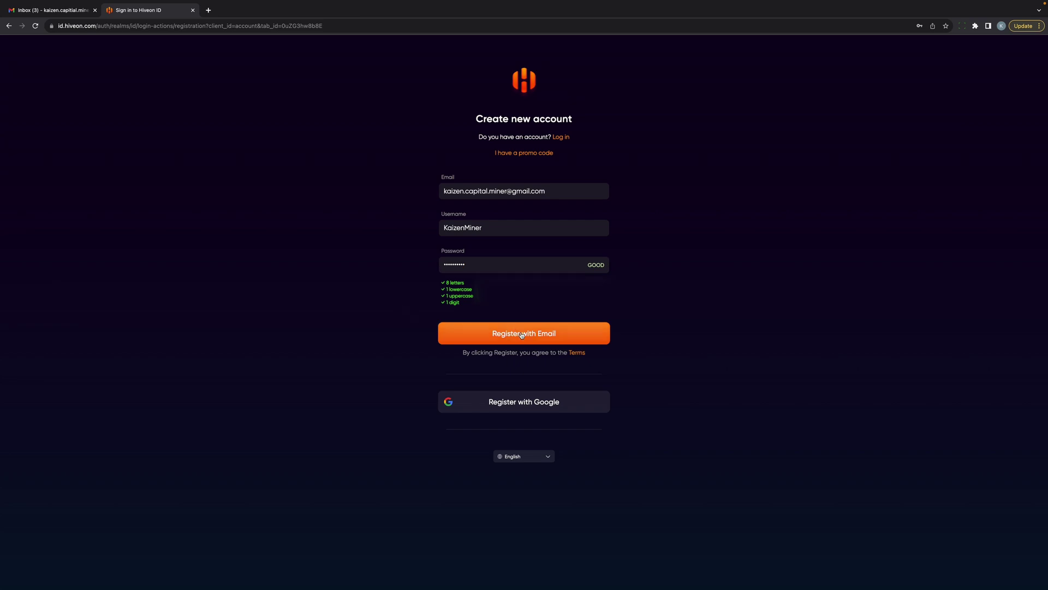
click(521, 334)
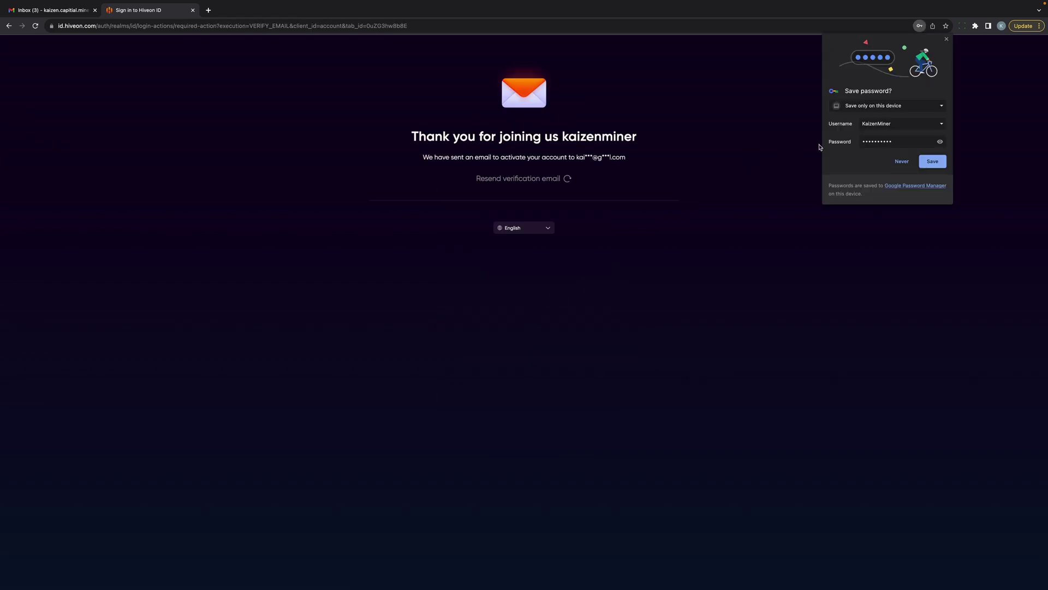
click(896, 161)
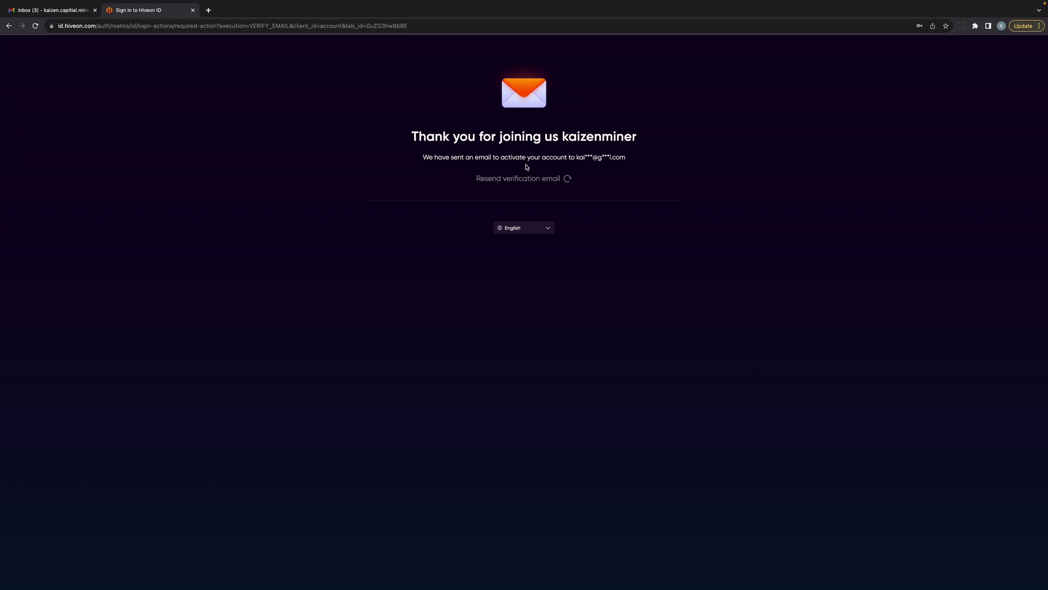
Step: Open the Hiveon ID Verify email message in Gmail and follow its address verification link
click(53, 9)
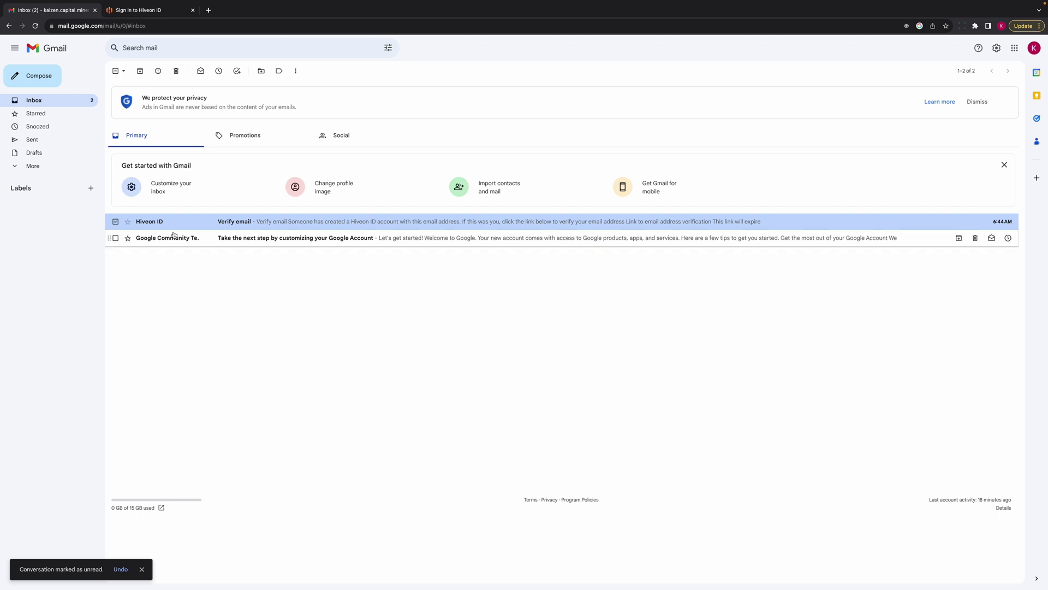
click(148, 223)
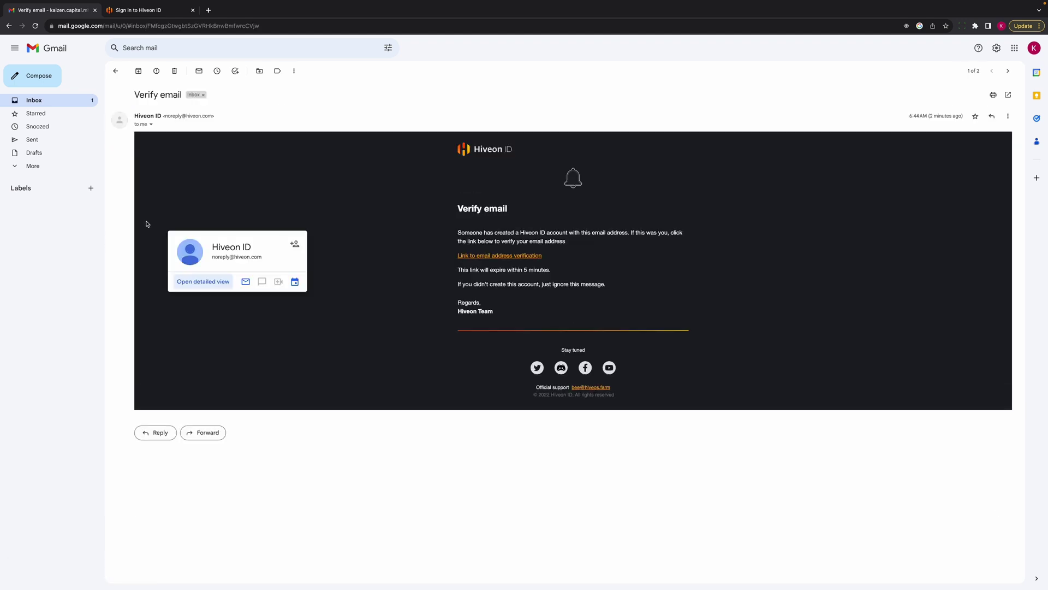
click(484, 258)
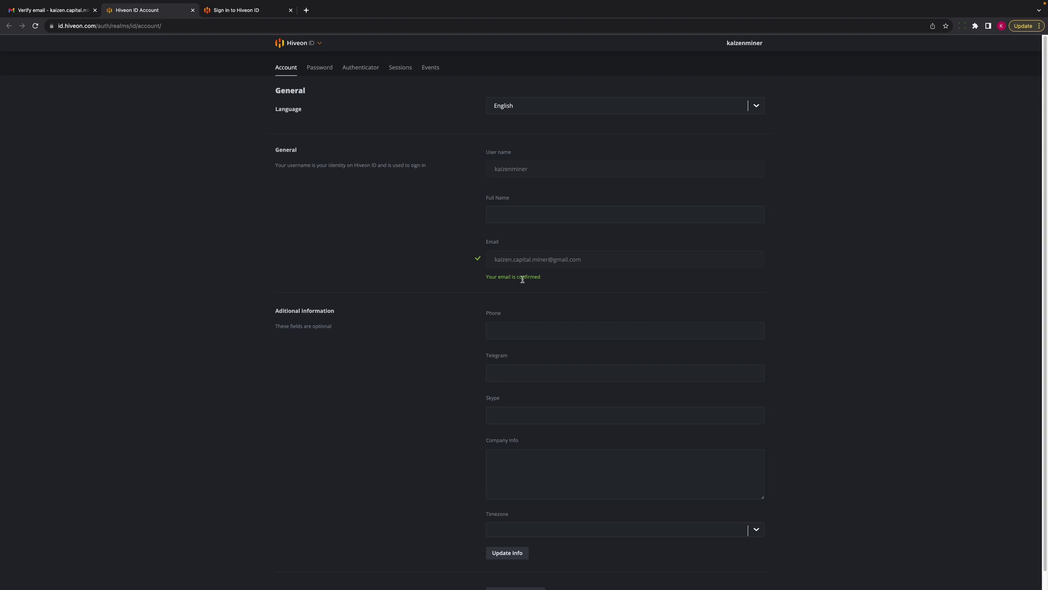
Step: Return to the Hiveon ID account and switch on two-factor authentication under Authenticator to request an email code
click(192, 10)
click(158, 10)
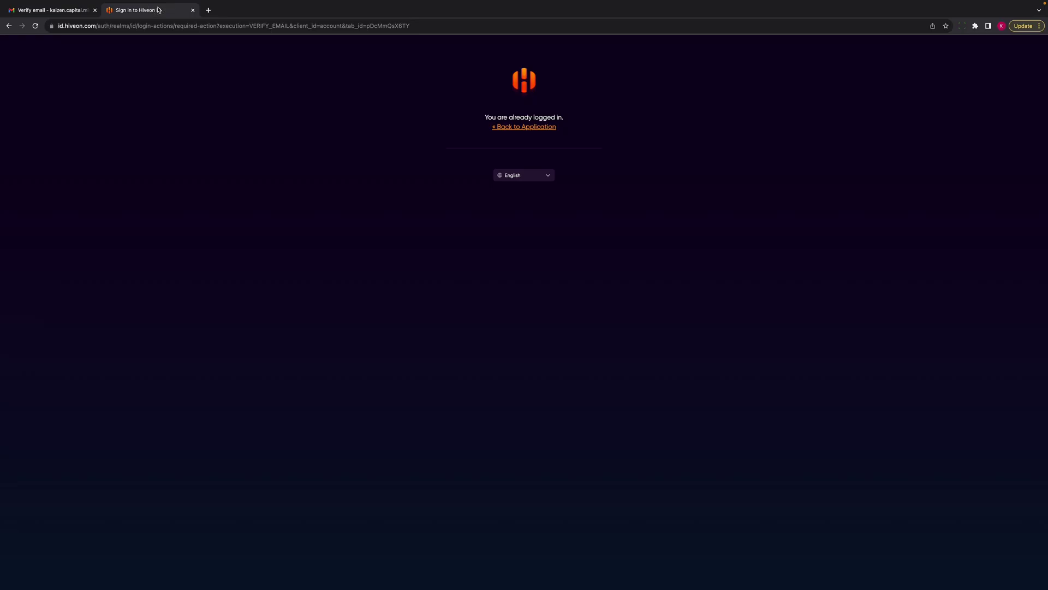
click(519, 127)
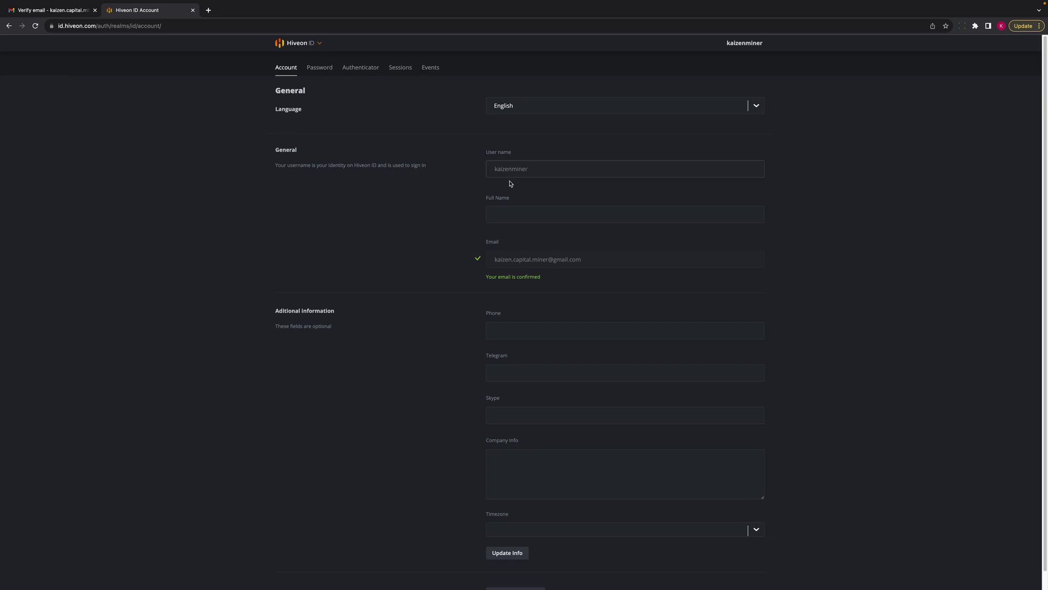
click(325, 73)
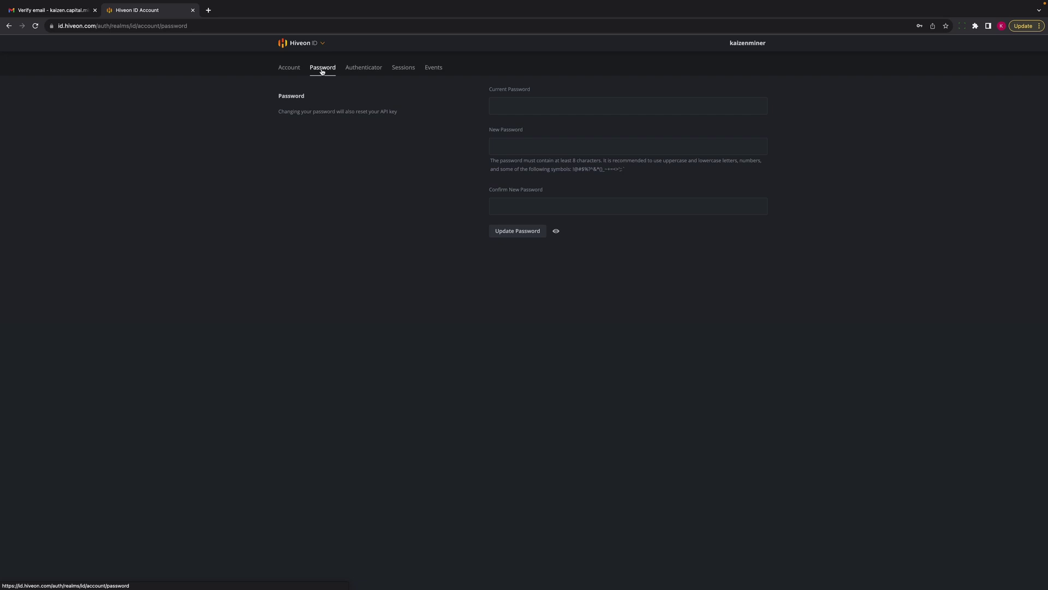
click(367, 70)
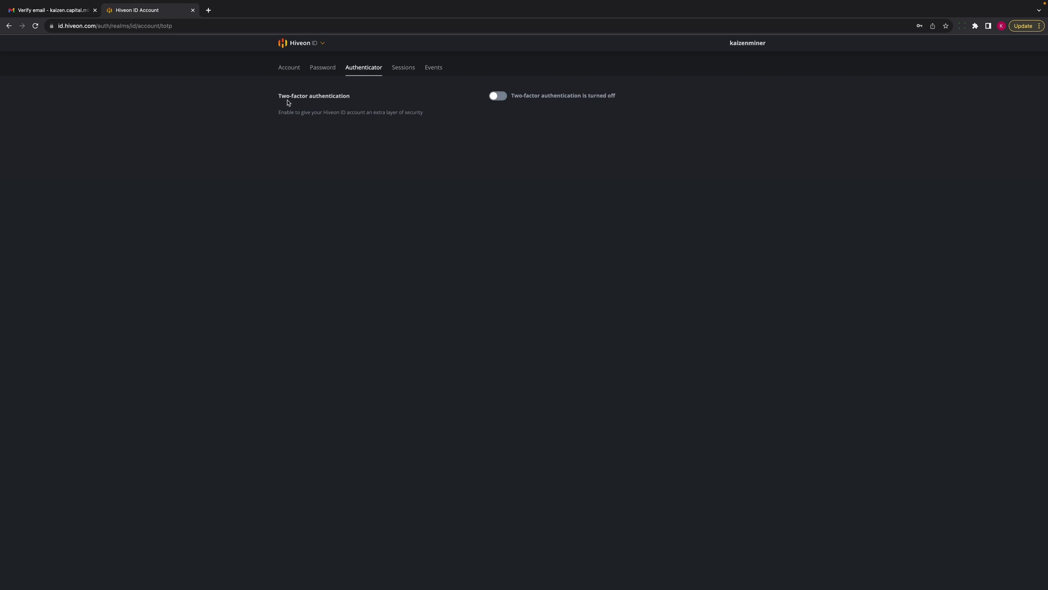
click(499, 96)
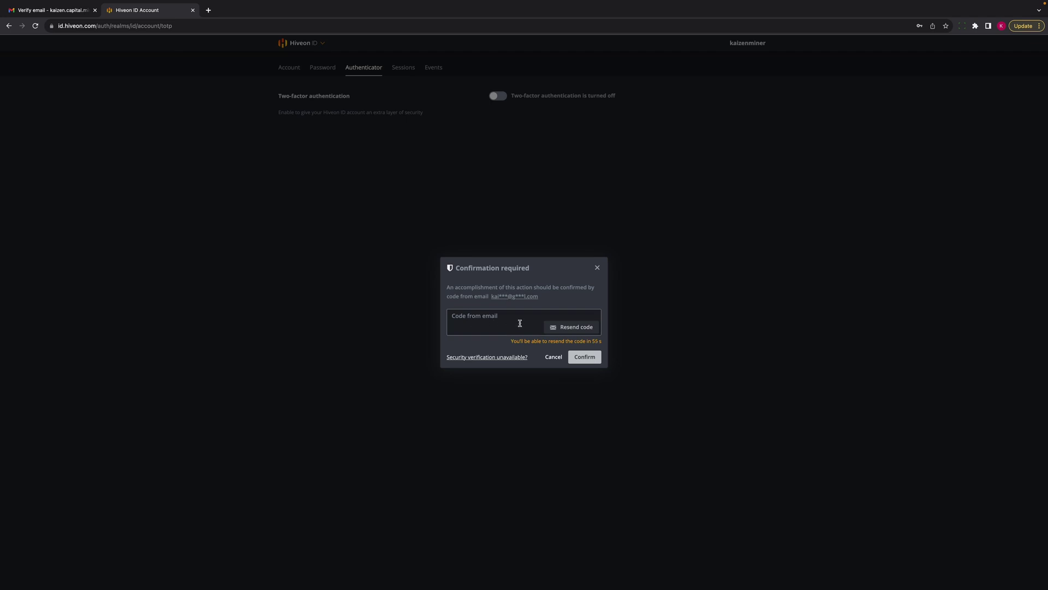
click(500, 326)
Step: Open the Hiveon ID Security code email in Gmail and copy the confirmation code
click(54, 11)
click(115, 70)
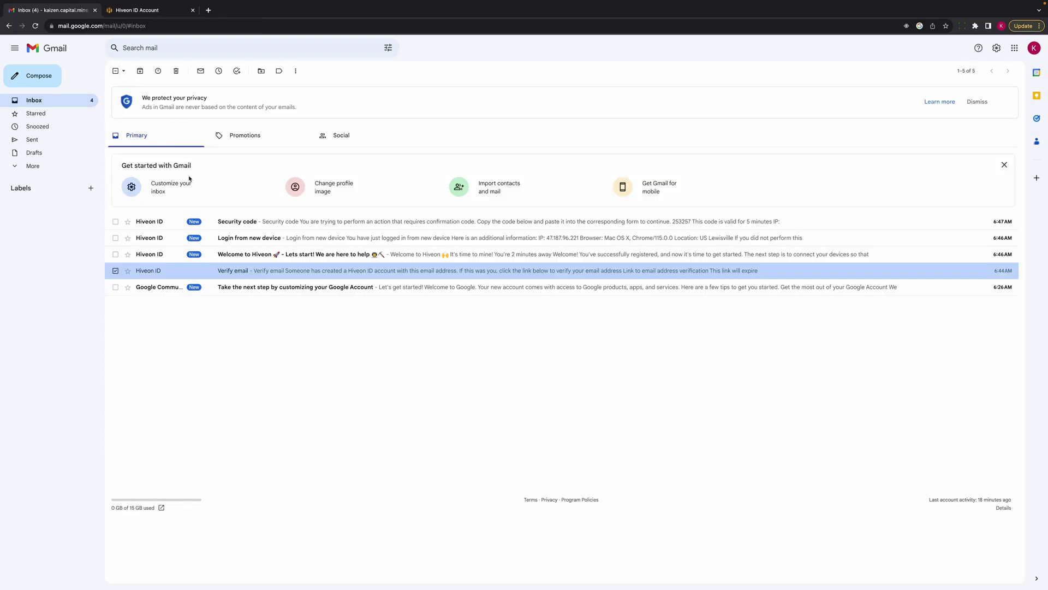
click(244, 221)
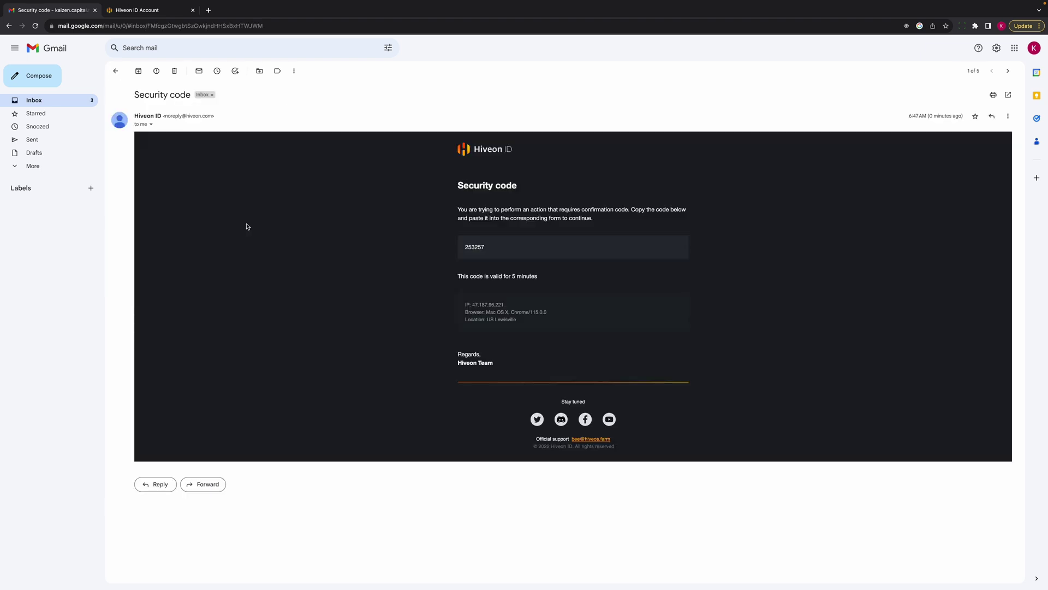
drag(494, 274, 470, 272)
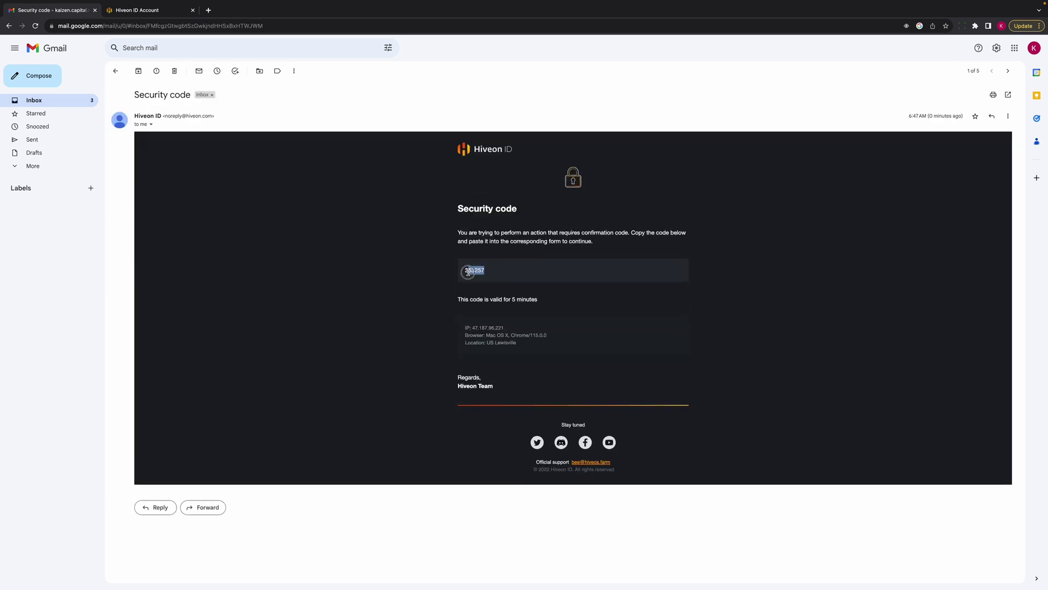
right_click(470, 272)
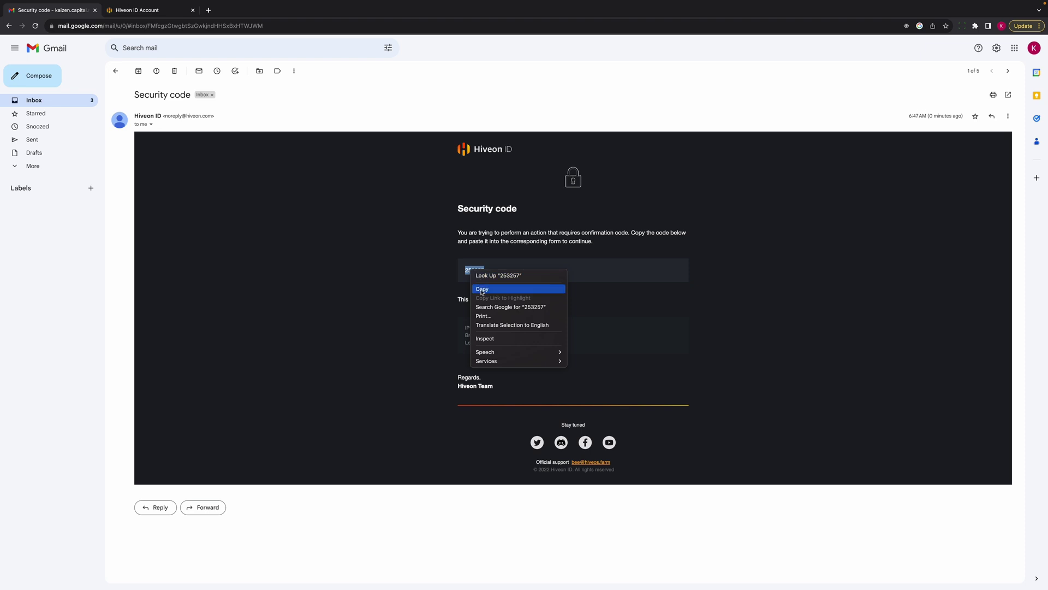
click(482, 286)
Step: Paste the copied code into Hiveon ID's Code from email field and confirm it
click(145, 10)
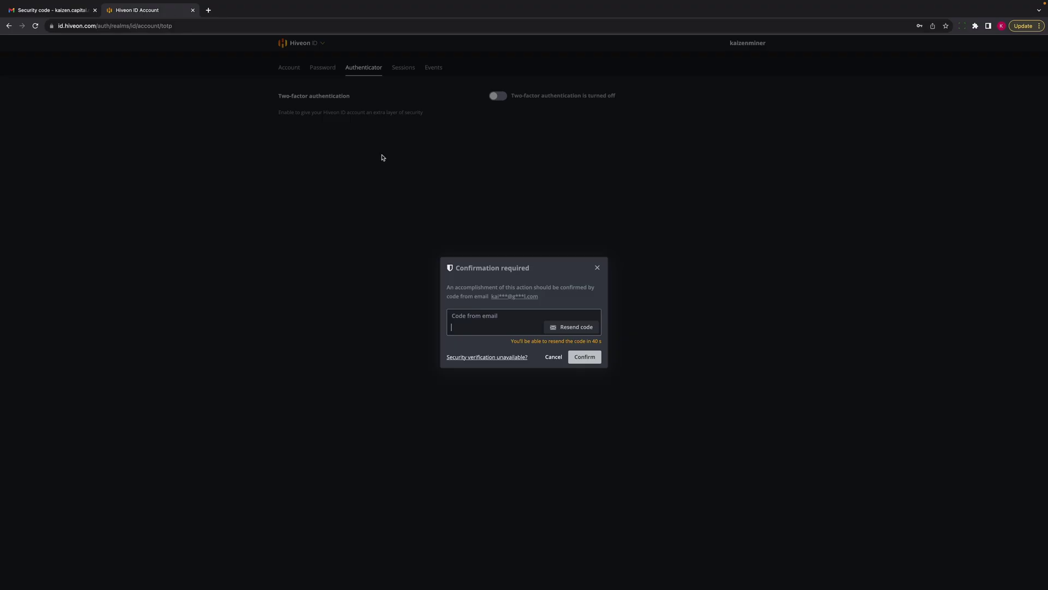
right_click(461, 325)
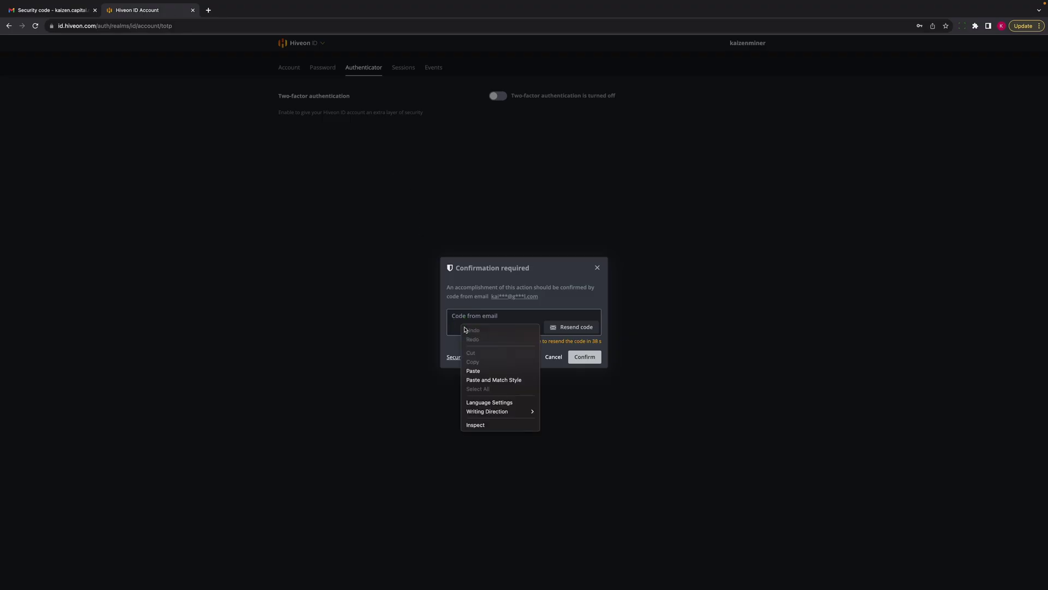
click(474, 370)
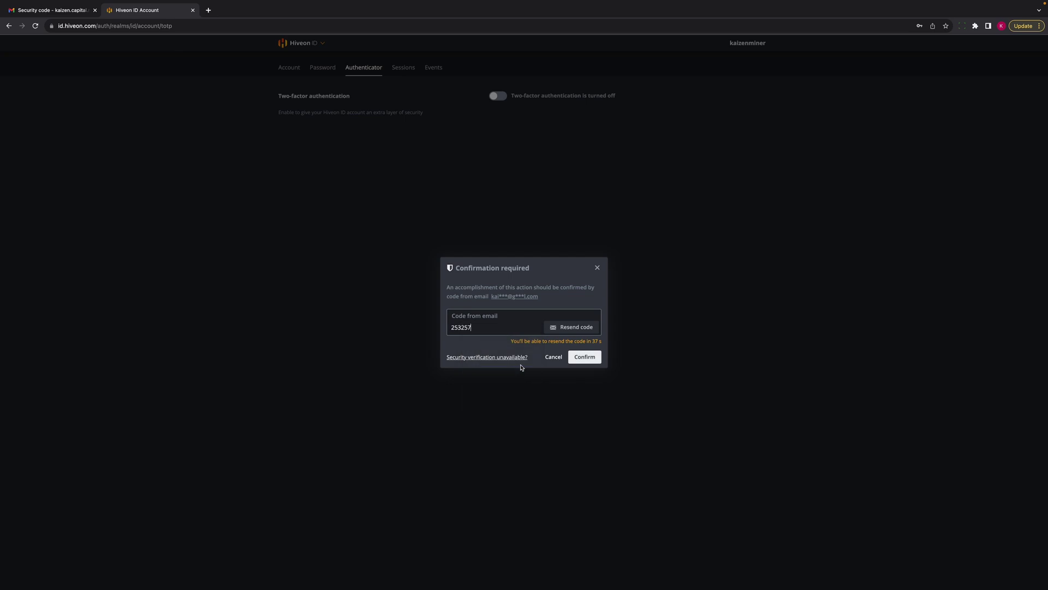
click(585, 357)
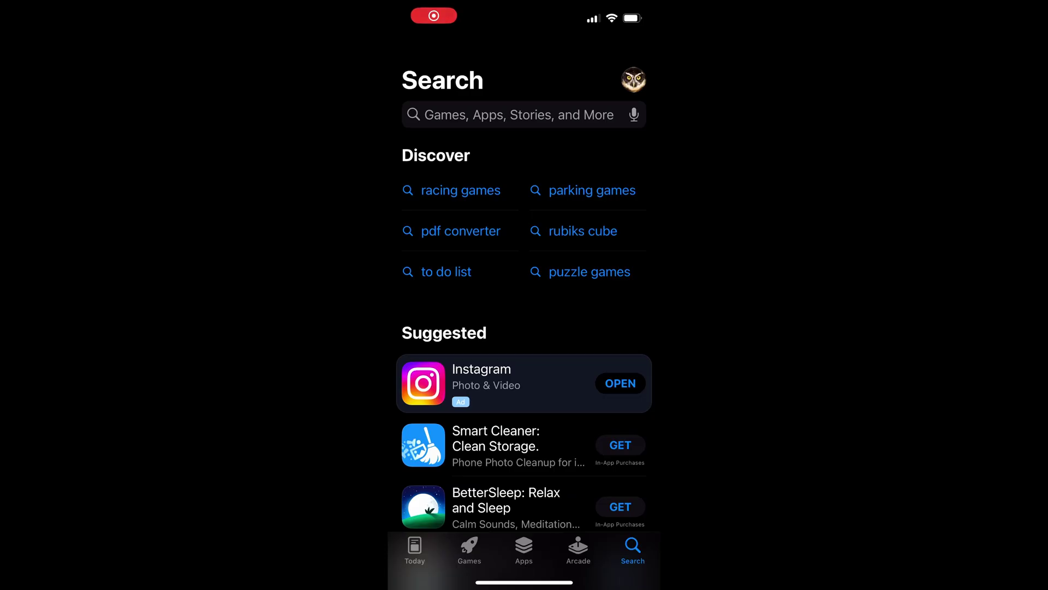
Step: Search the App Store for 'google authenticator' and scroll the results to find the app
click(518, 114)
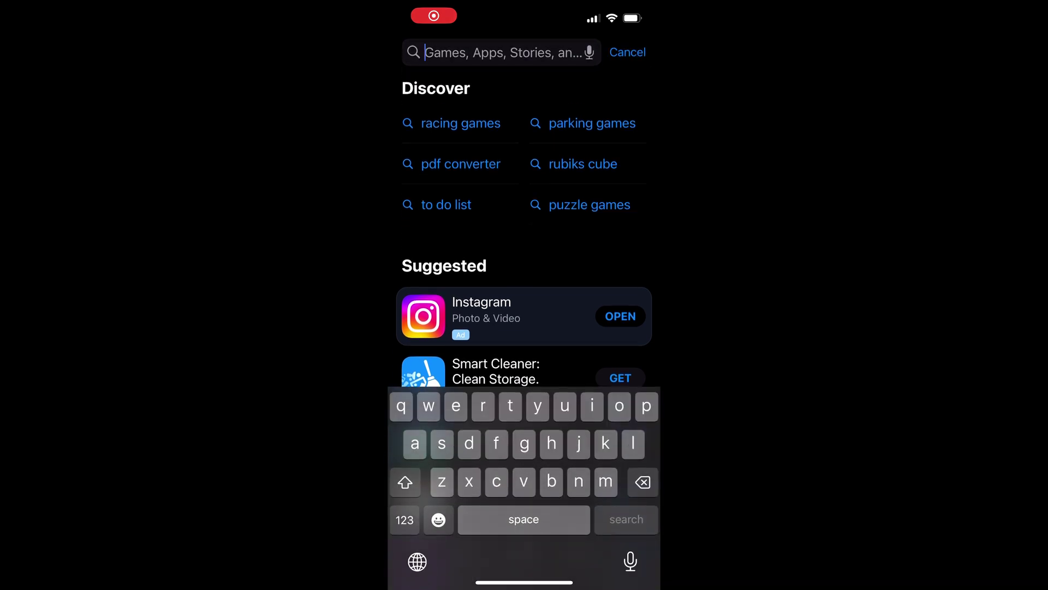
text(google)
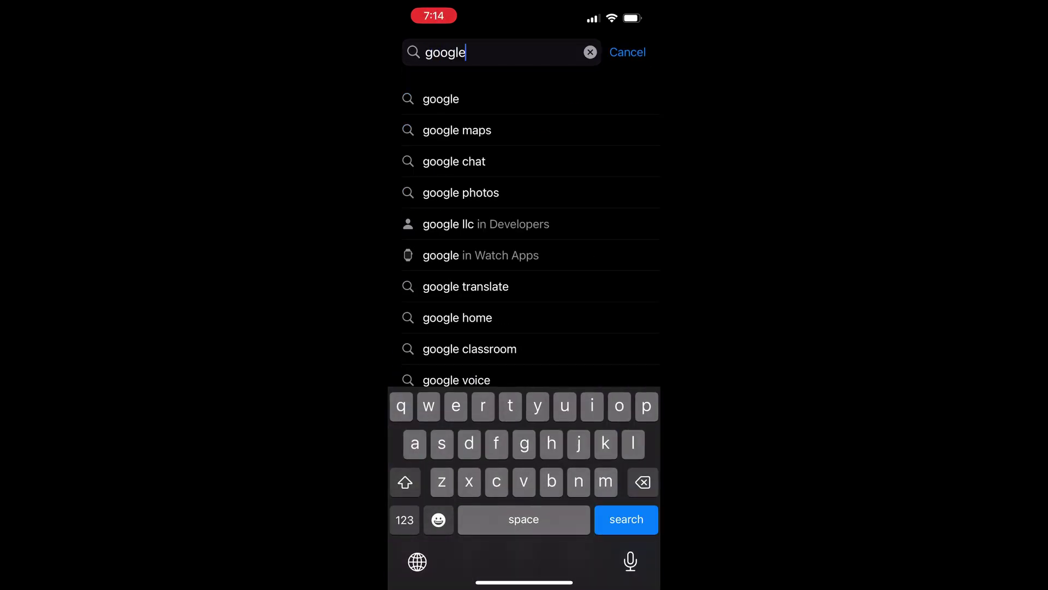
text( ath)
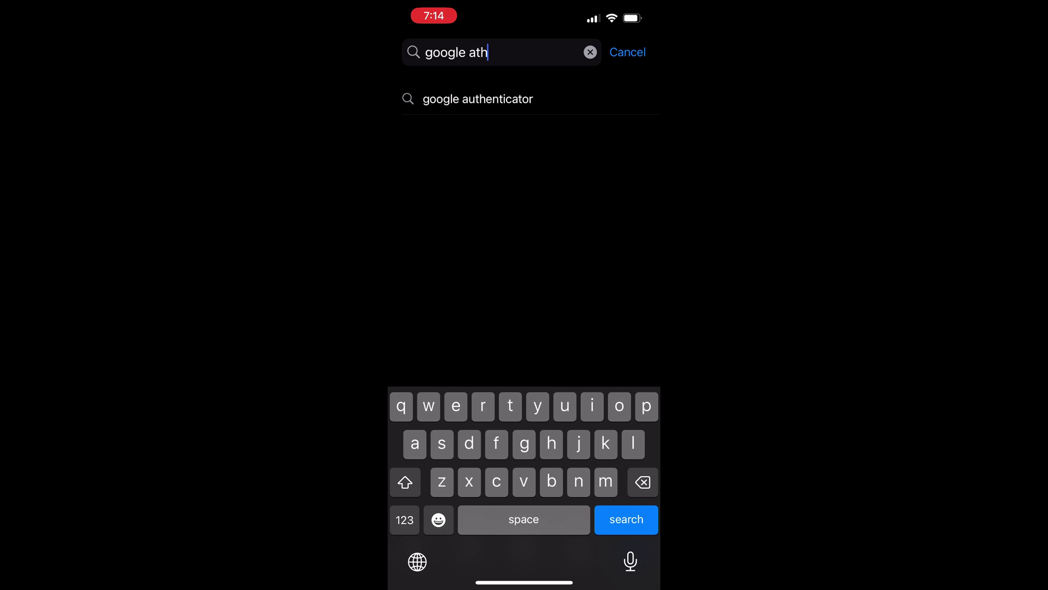
click(478, 99)
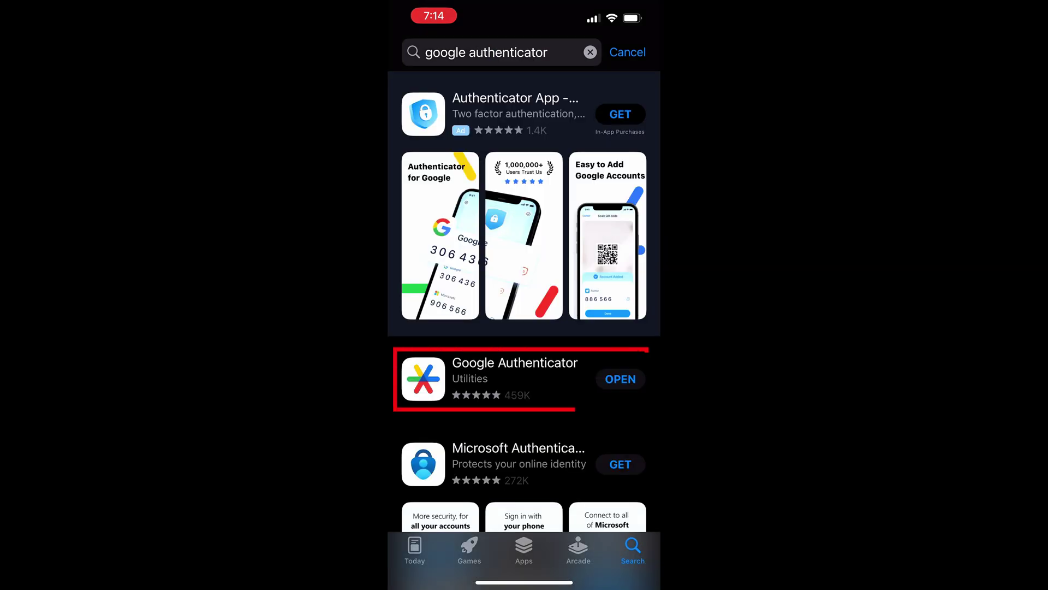
scroll(524, 301, down, 3)
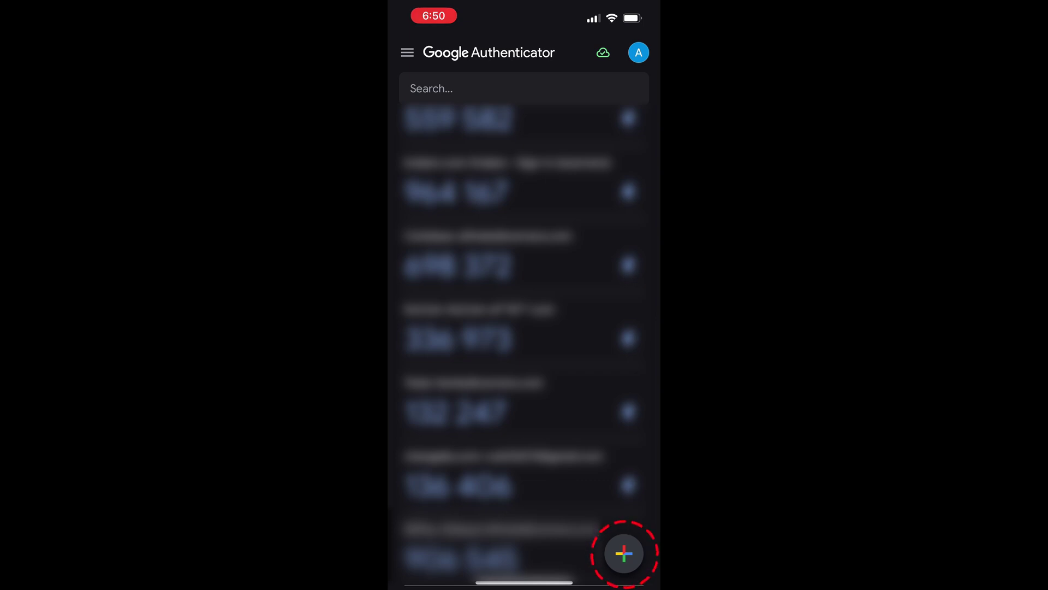
Step: Start adding a new account entry in Google Authenticator with the + button
click(624, 553)
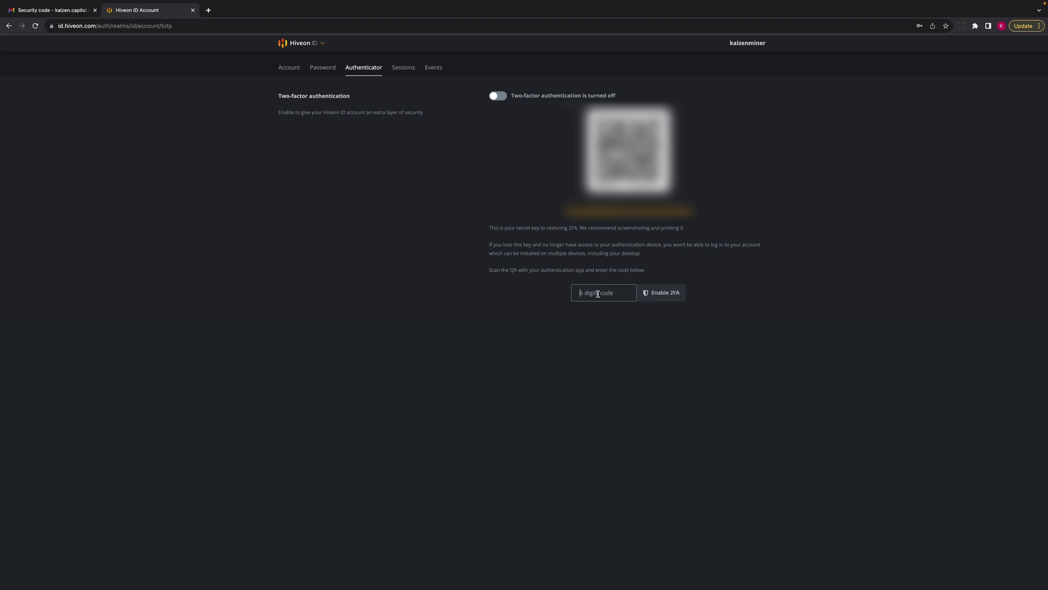
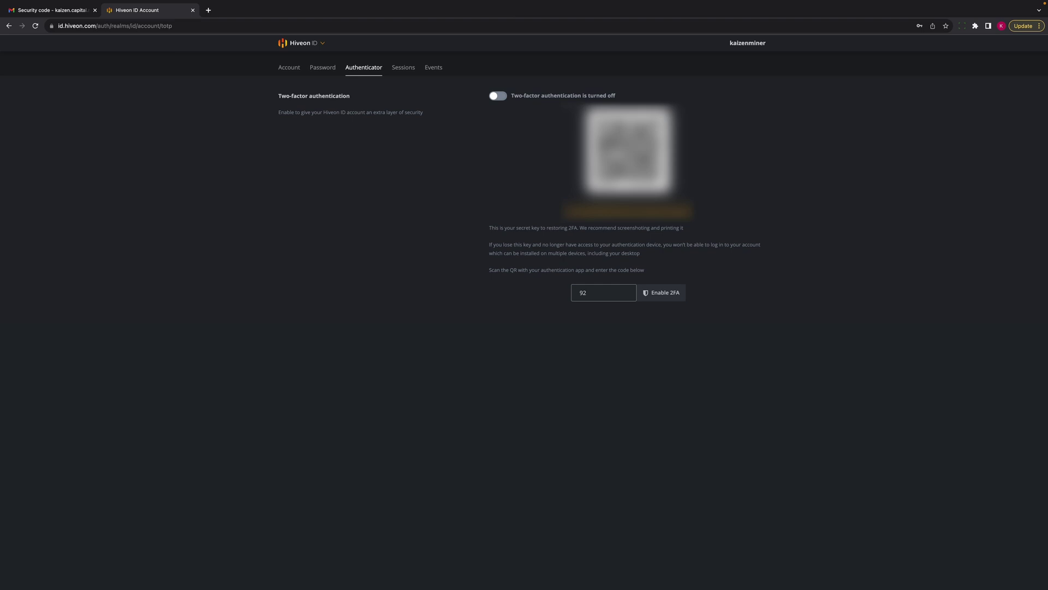
Step: Enter the current Google Authenticator code to enable 2FA on the Hiveon ID account
click(667, 293)
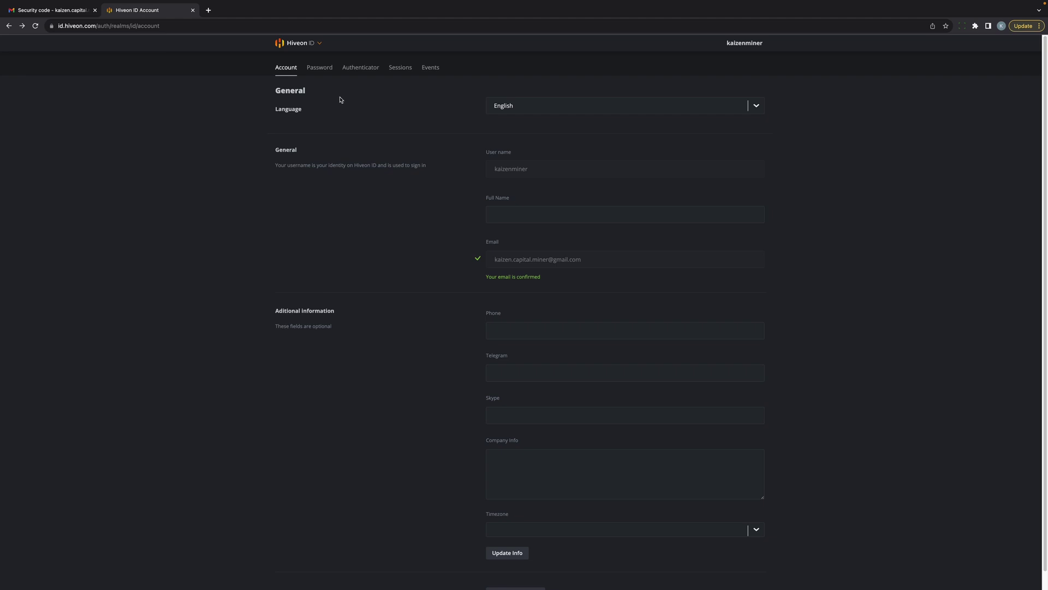
Step: Switch from Hiveon ID to Hive OS, dismiss the welcome dialog, and open the kaizenminer farm's workers
click(320, 45)
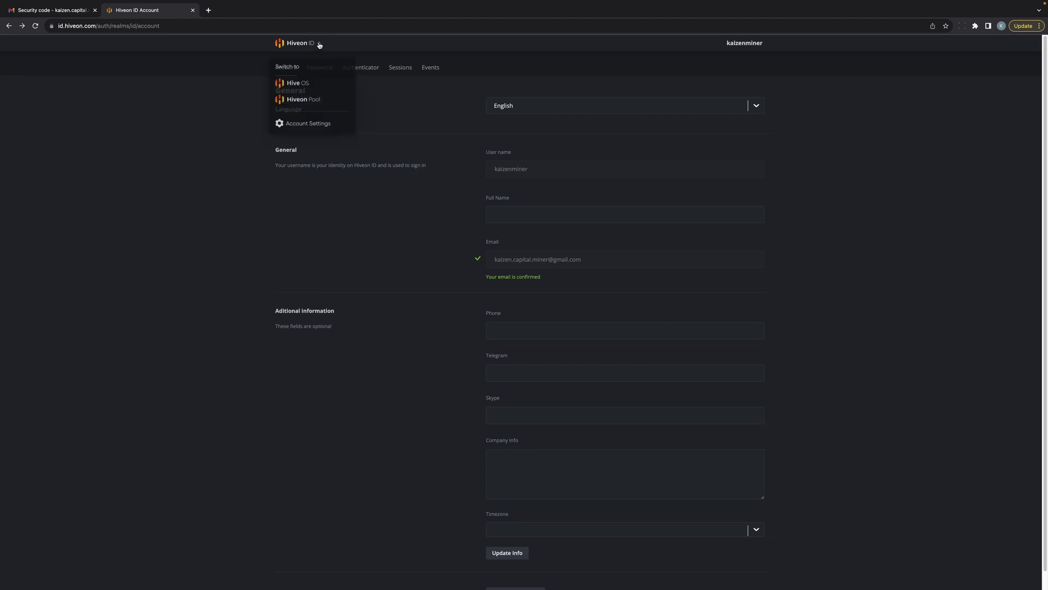
click(294, 84)
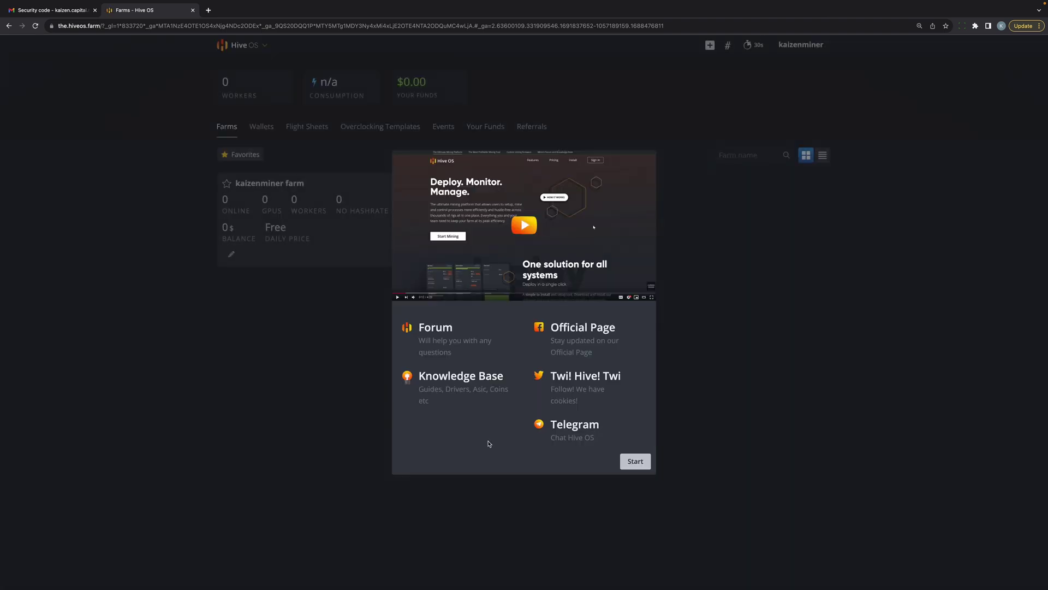
click(633, 462)
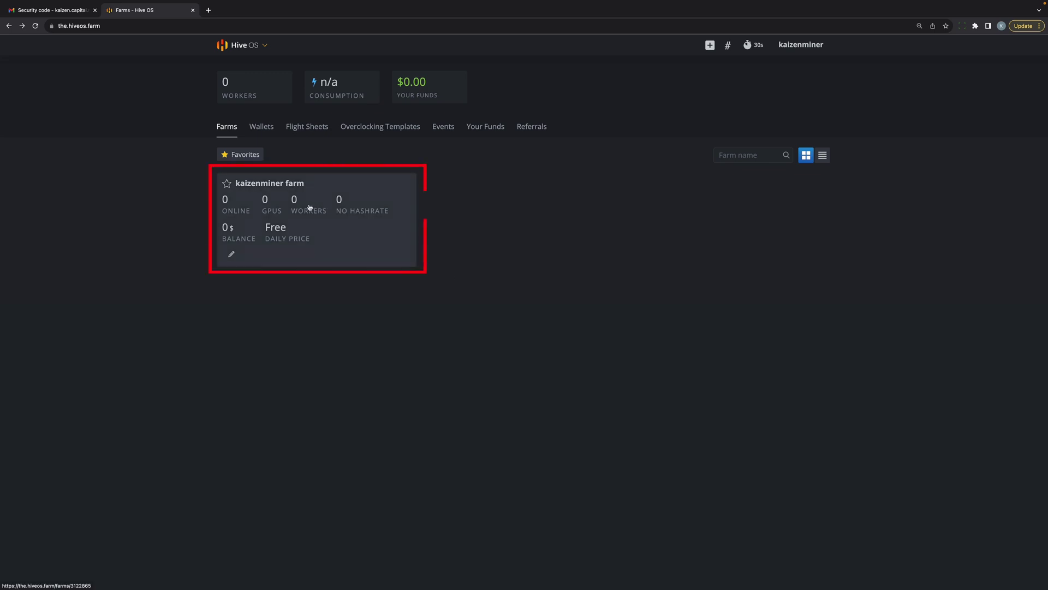
click(279, 214)
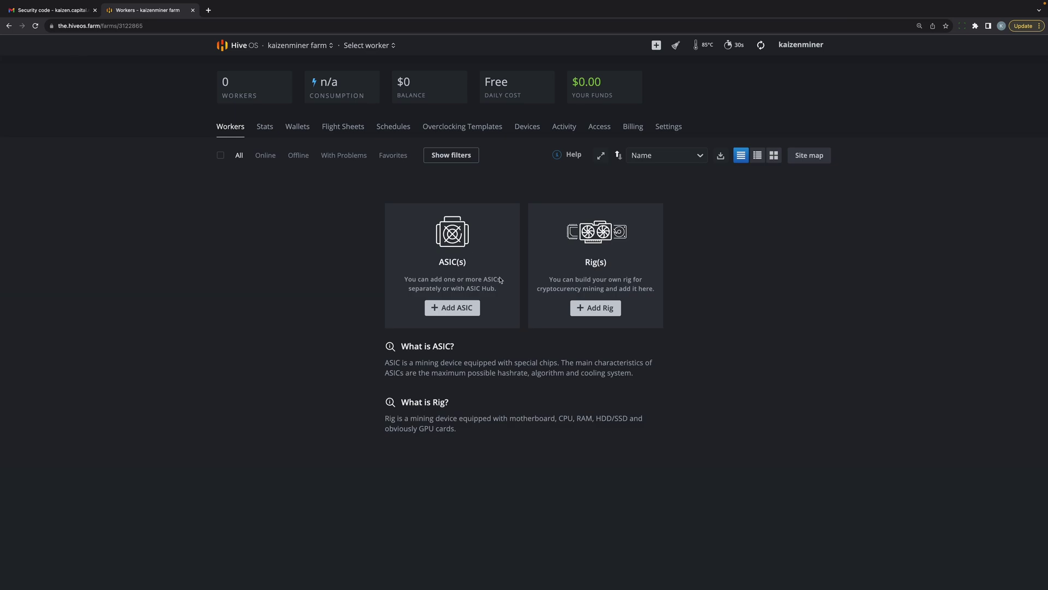
Step: Start adding a rig, choosing to install Hive OS on a drive from Mac OS
click(595, 310)
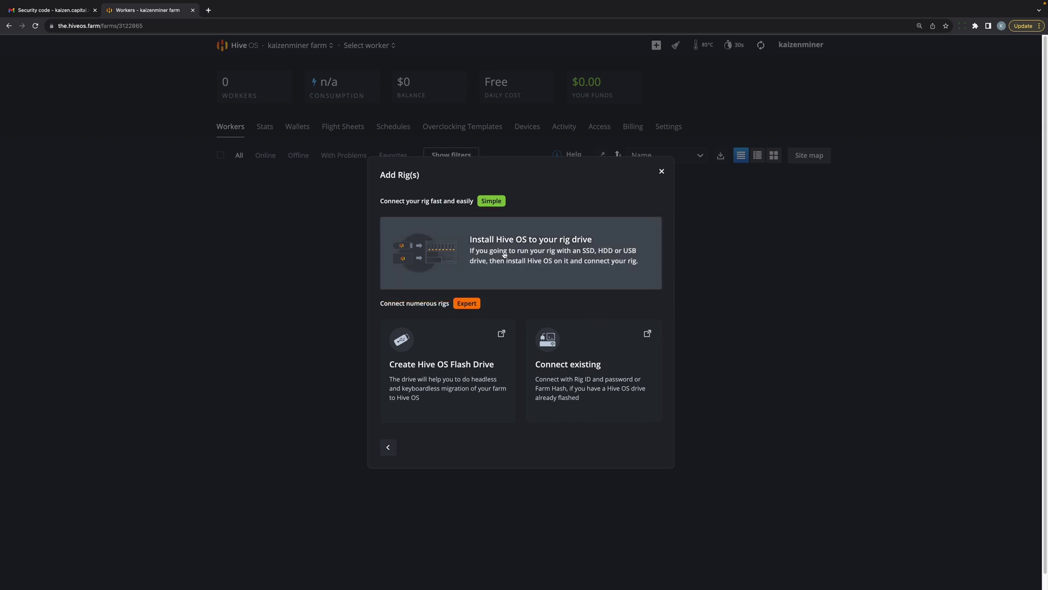
click(485, 251)
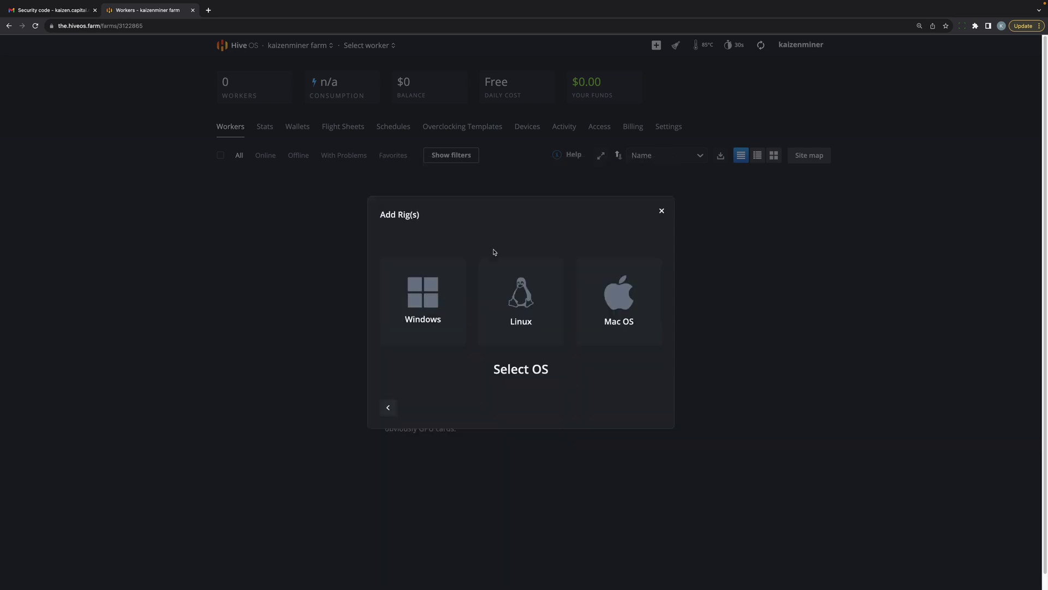
click(619, 309)
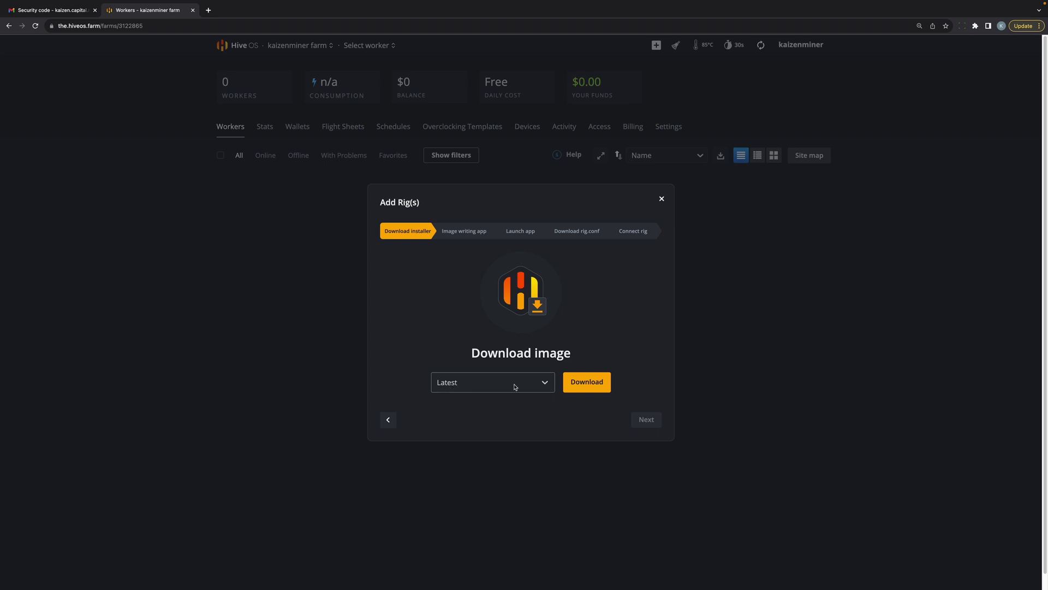
click(582, 384)
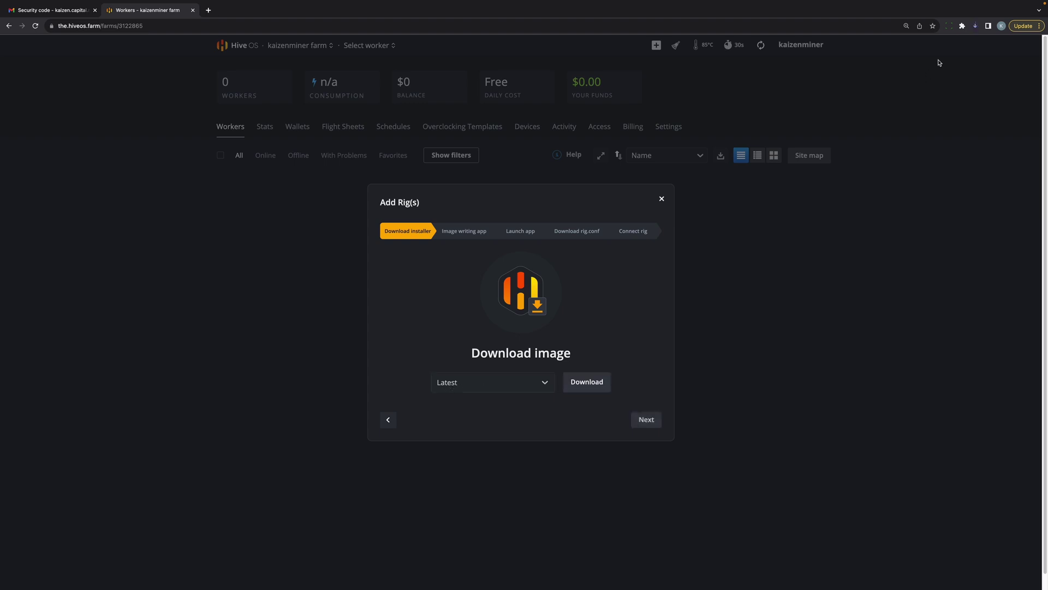
click(976, 27)
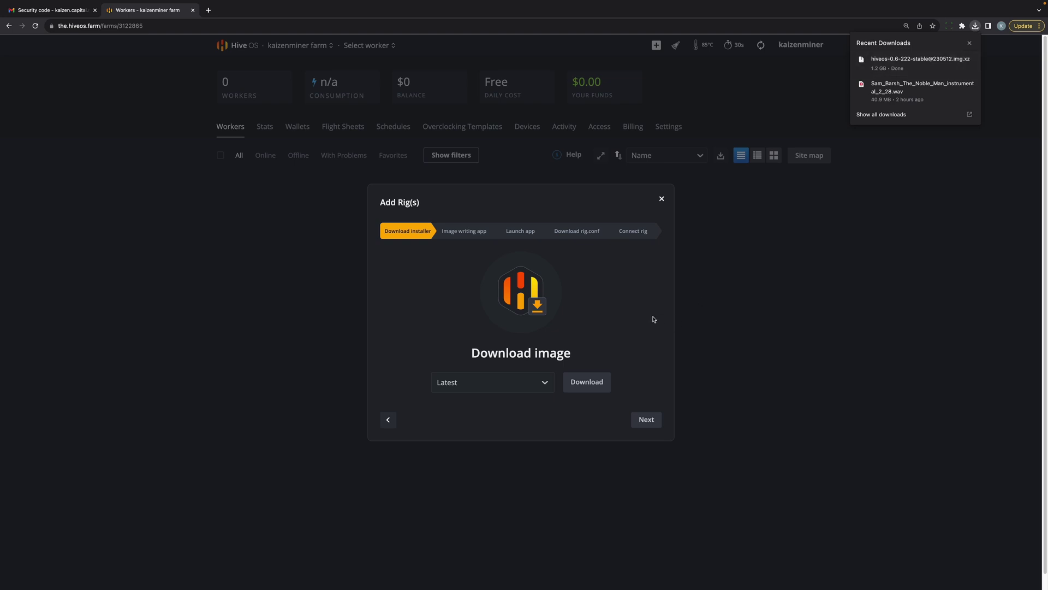
click(615, 346)
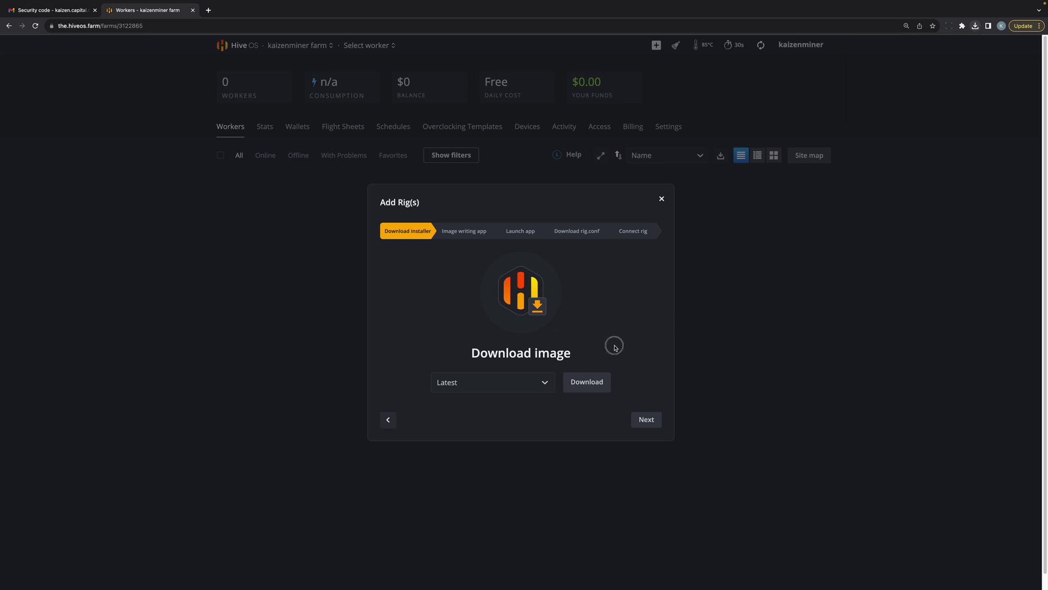
click(645, 423)
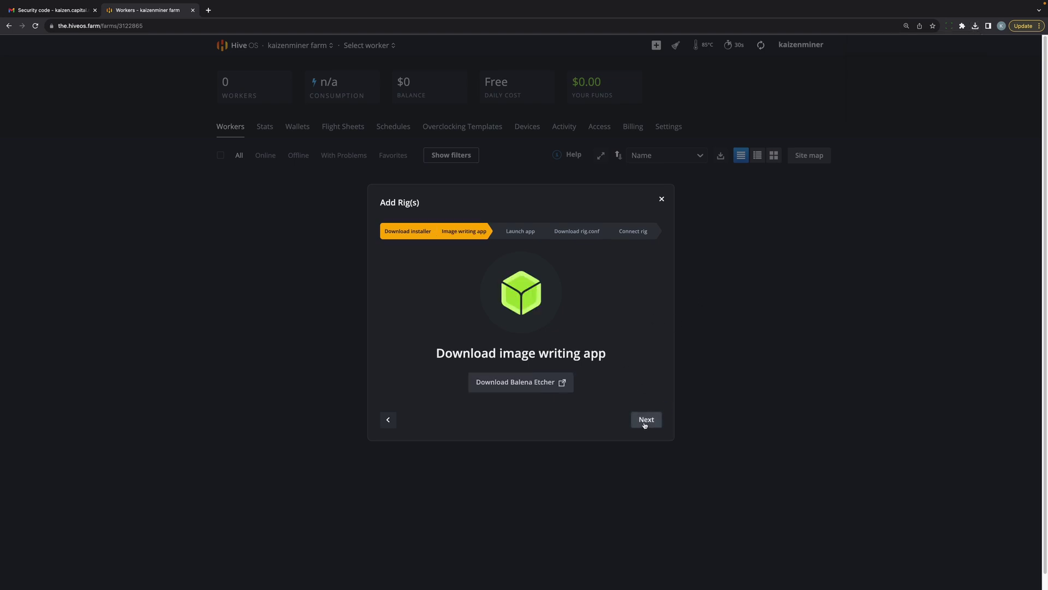
click(516, 383)
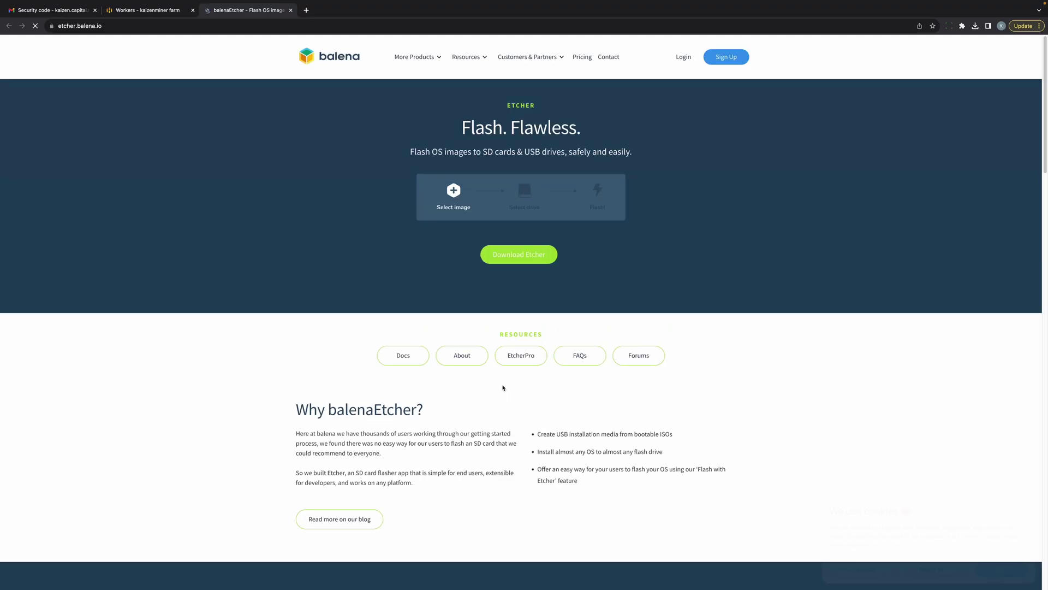
Step: Download Etcher for macOS from balenaEtcher's site, then close that tab
click(521, 258)
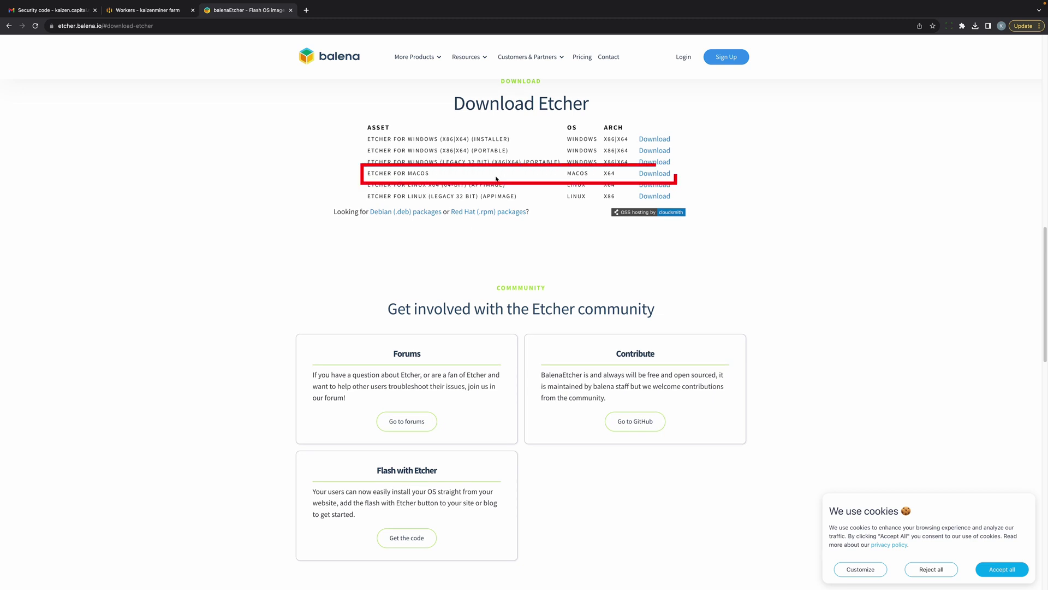
click(648, 174)
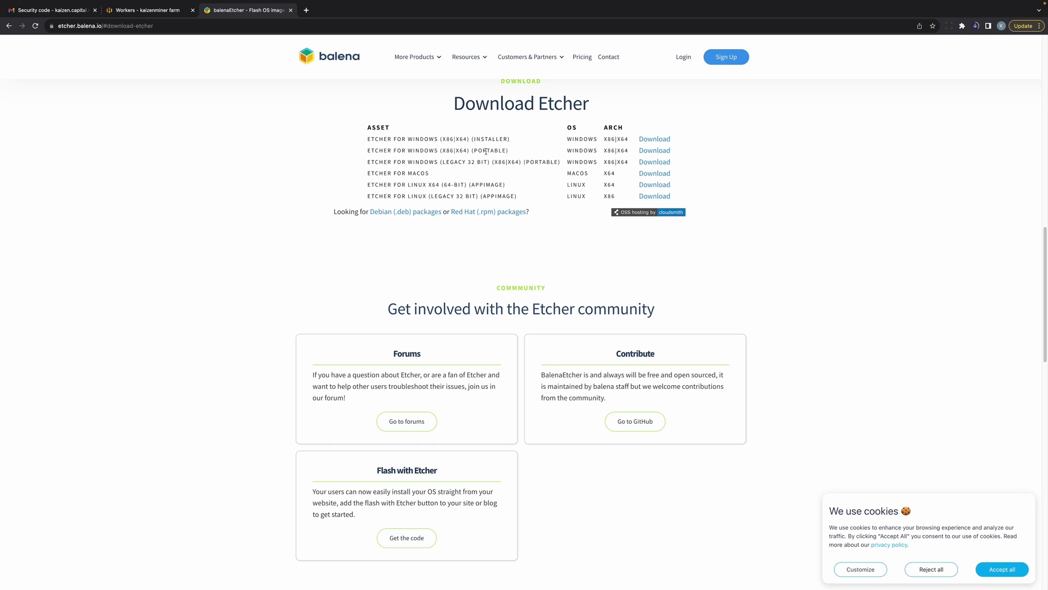
click(291, 10)
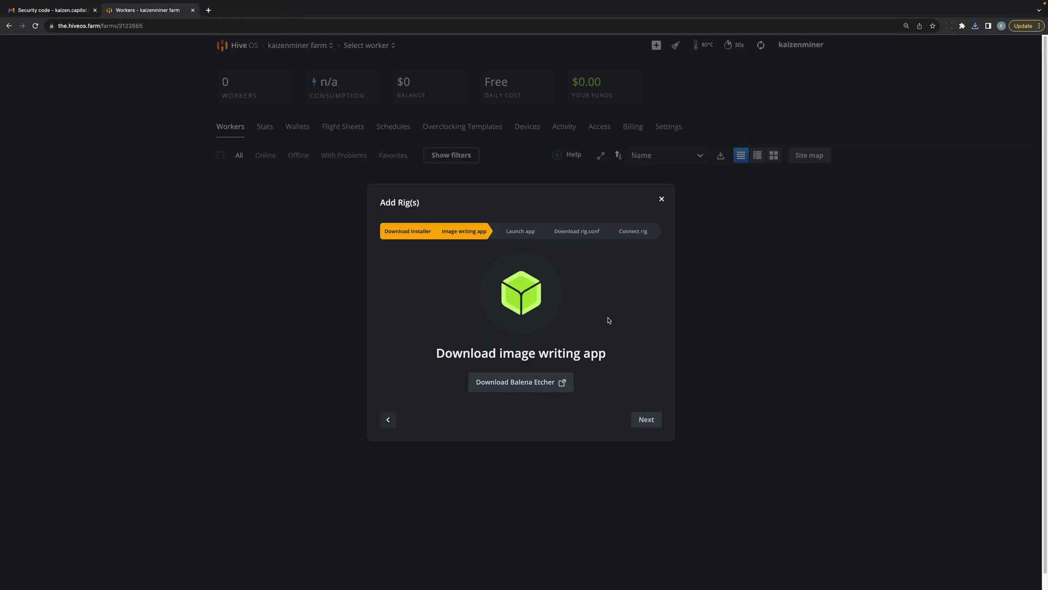
Step: Move the Add Rig(s) wizard on to the Launch app step
click(646, 420)
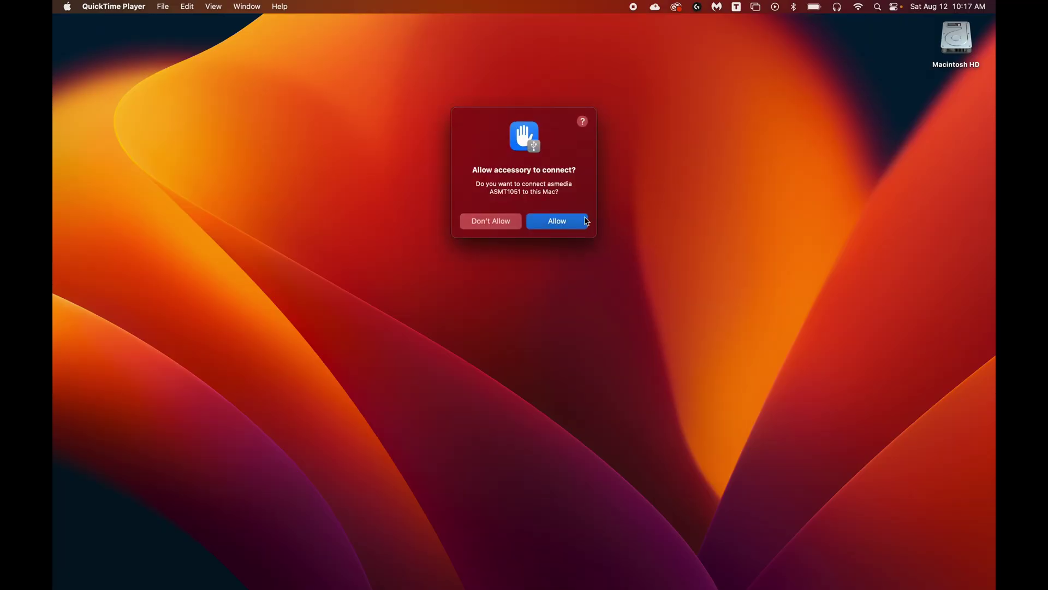
Step: Allow the drive accessory, dismiss the Tuxera alert, and mount balenaEtcher-1.18.11.dmg from Downloads
click(564, 221)
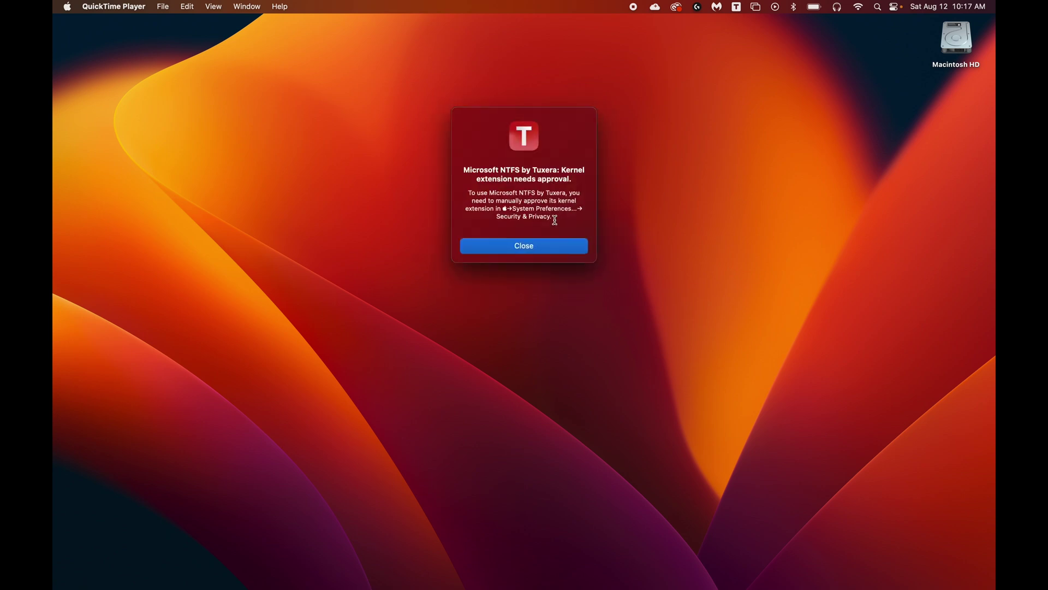
click(520, 252)
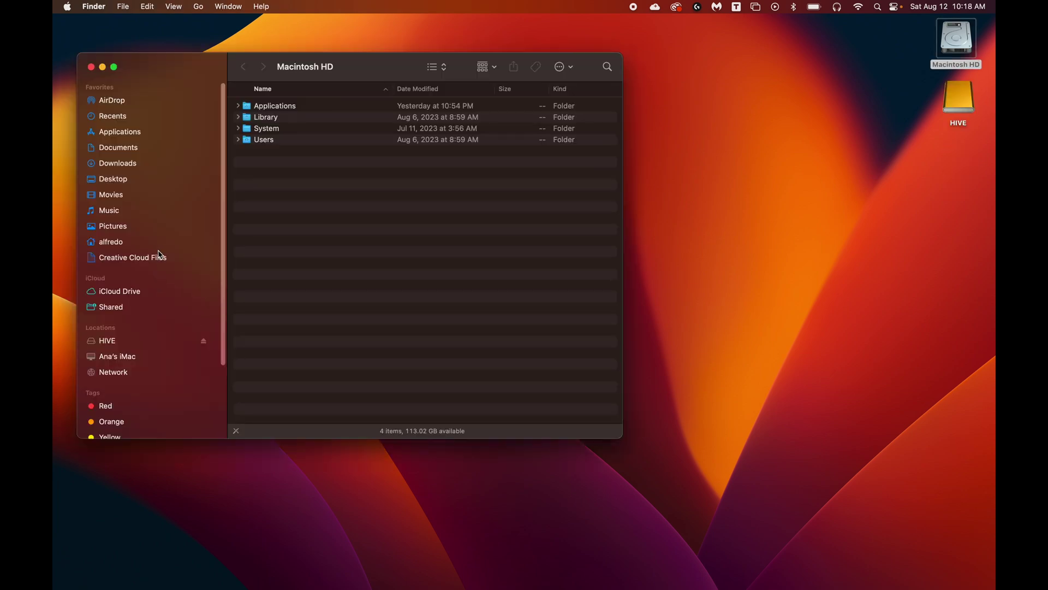
click(123, 165)
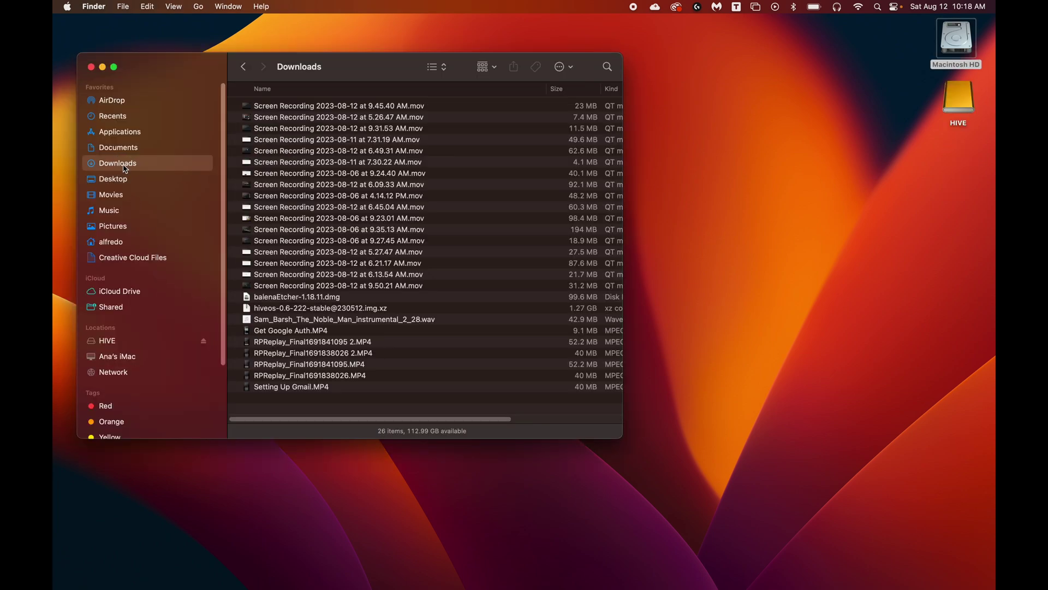
click(299, 298)
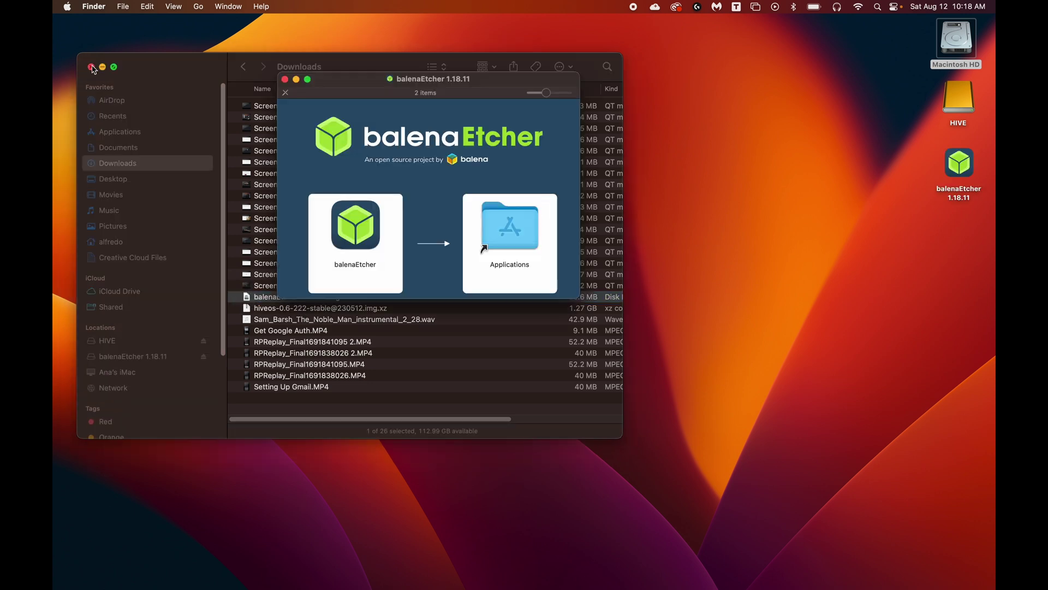
click(91, 67)
Step: Copy balenaEtcher into Applications and launch it, approving the downloaded-app prompt
drag(369, 82, 412, 119)
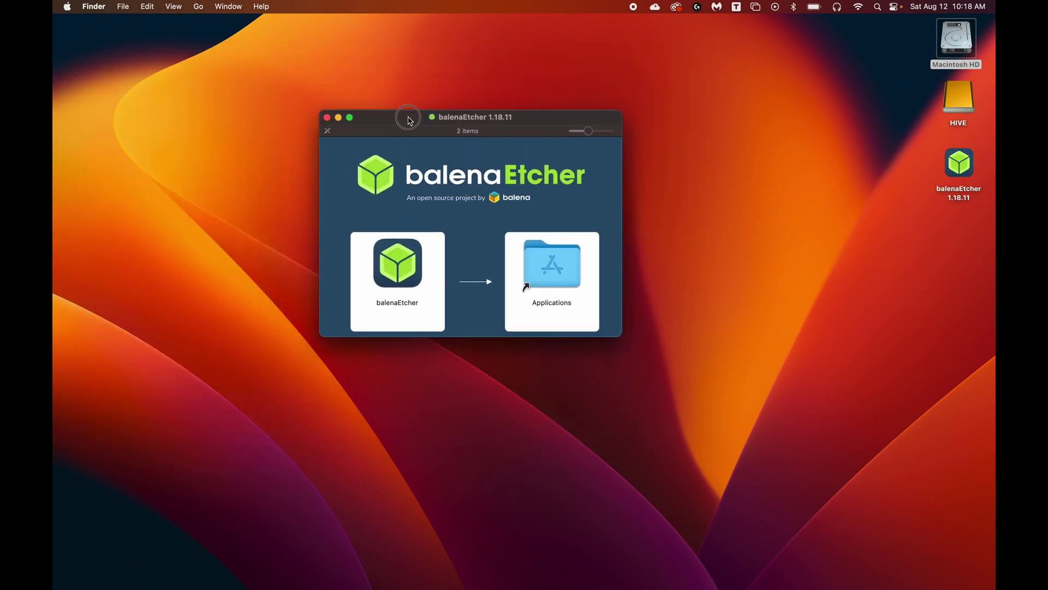
drag(400, 268, 555, 271)
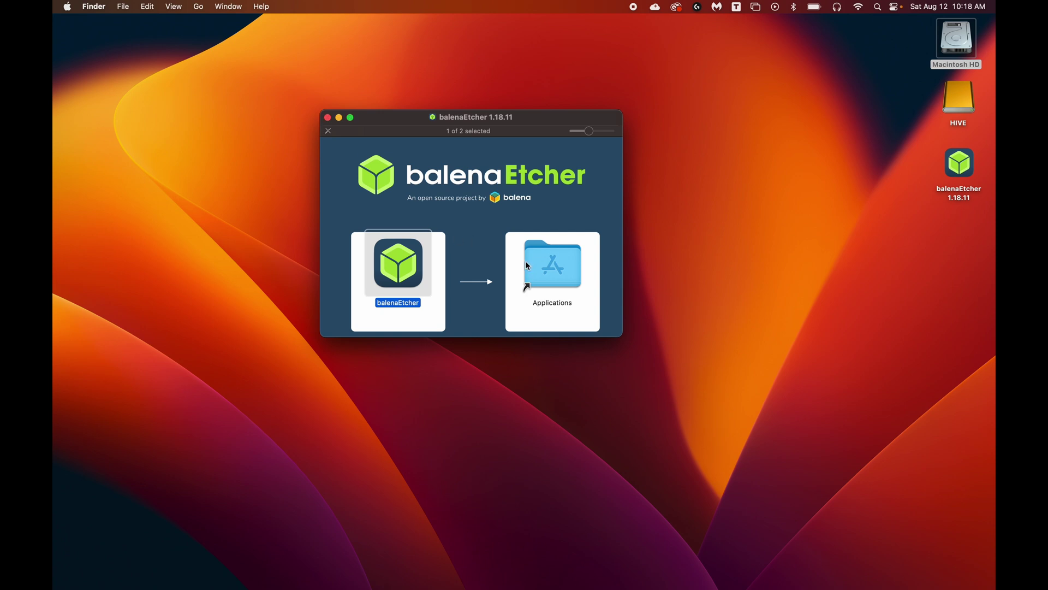
double_click(550, 270)
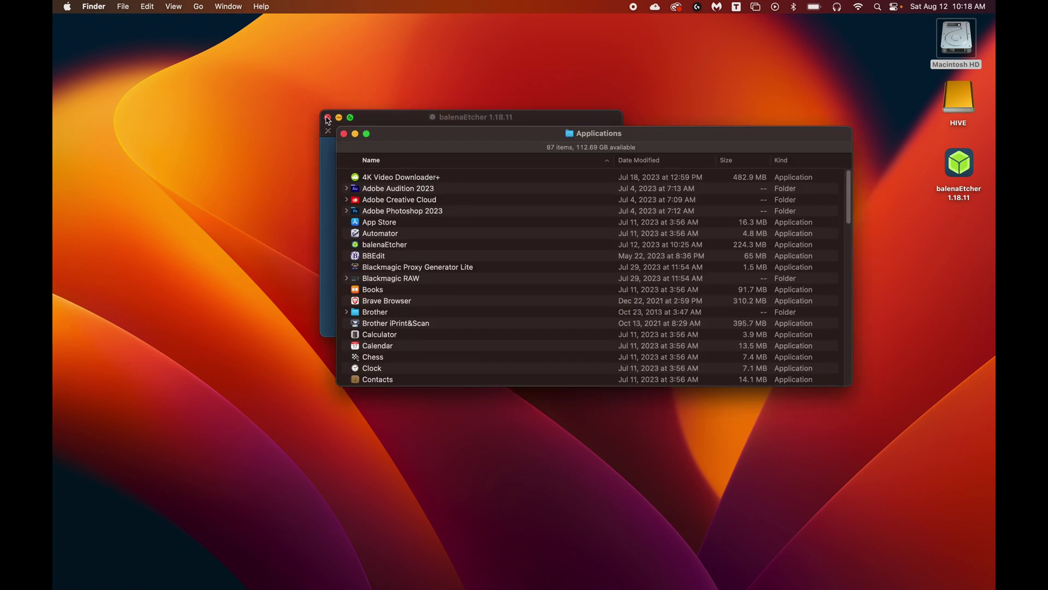
click(388, 245)
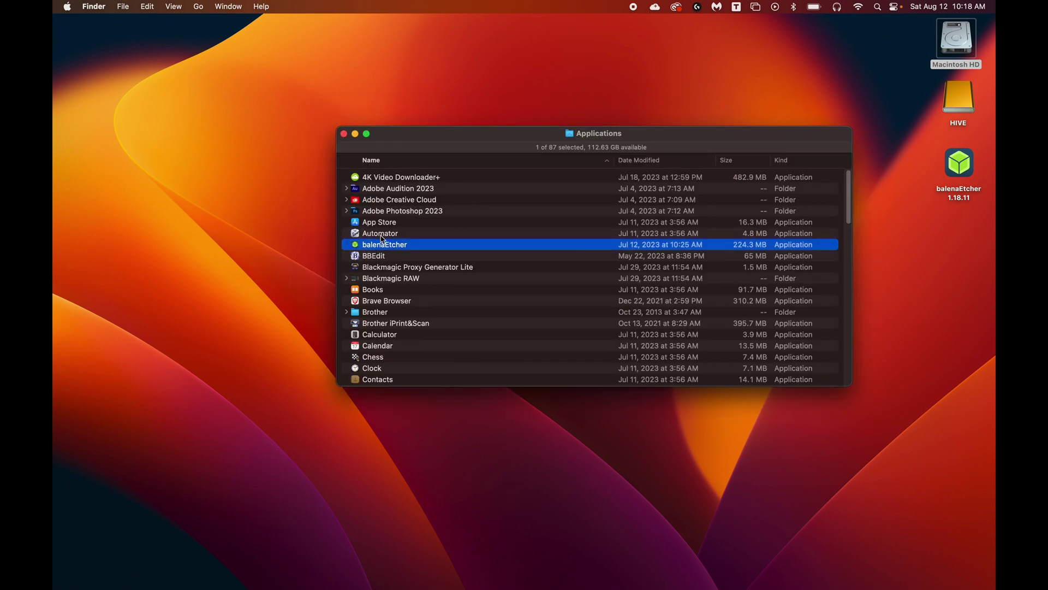
click(345, 134)
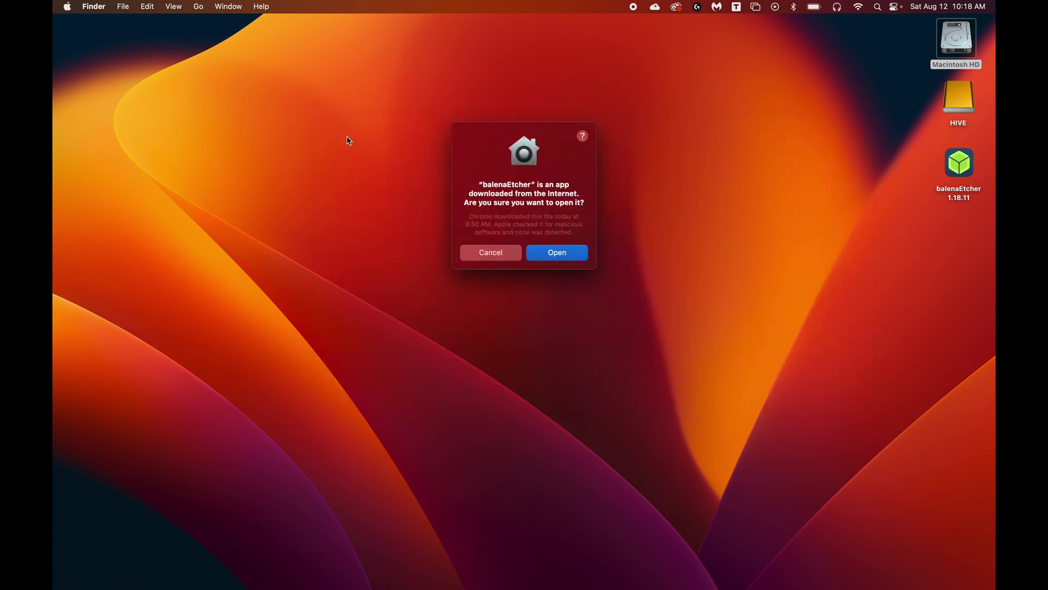
click(556, 255)
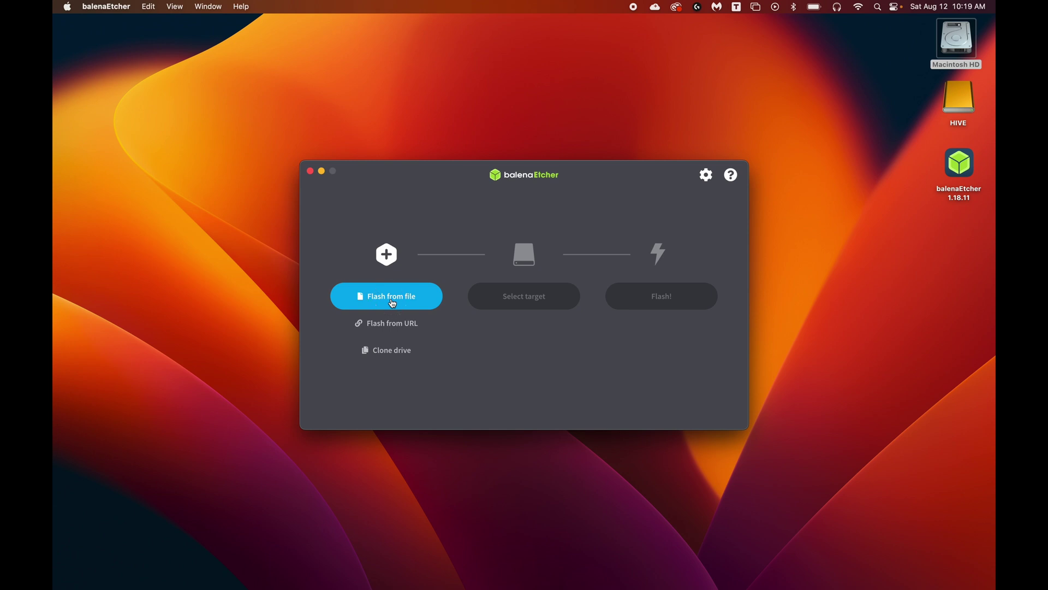
Step: Load the hiveos img.xz image from Downloads as Etcher's source file
click(392, 303)
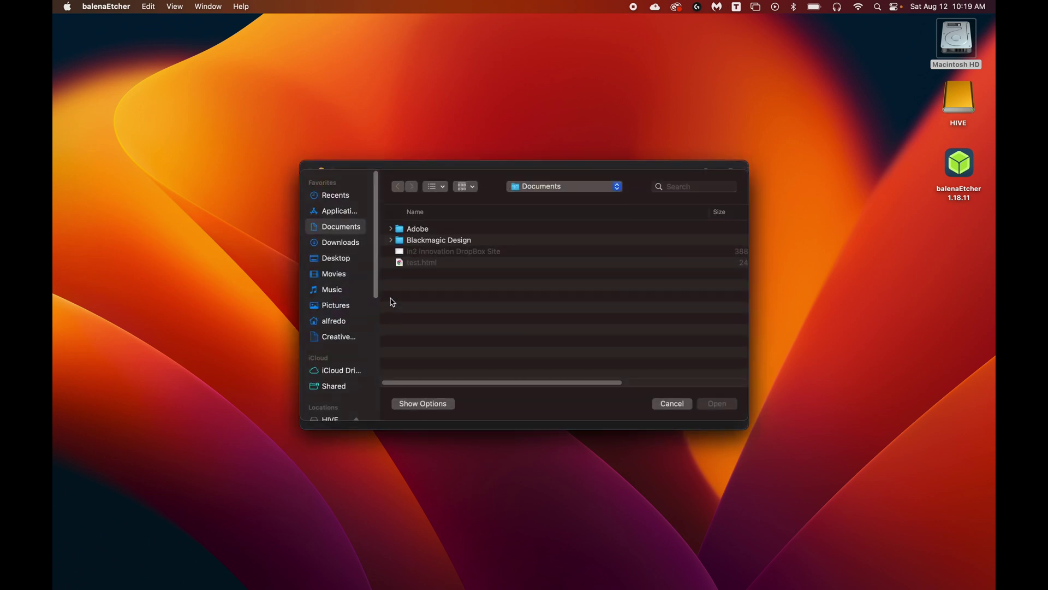
click(344, 244)
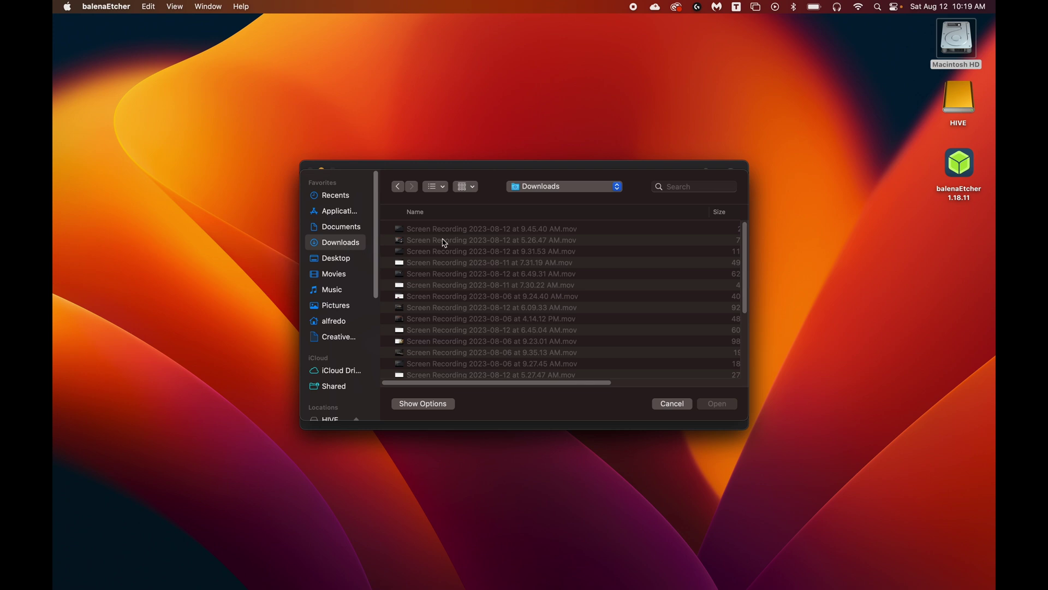
scroll(467, 326, down, 5)
click(456, 294)
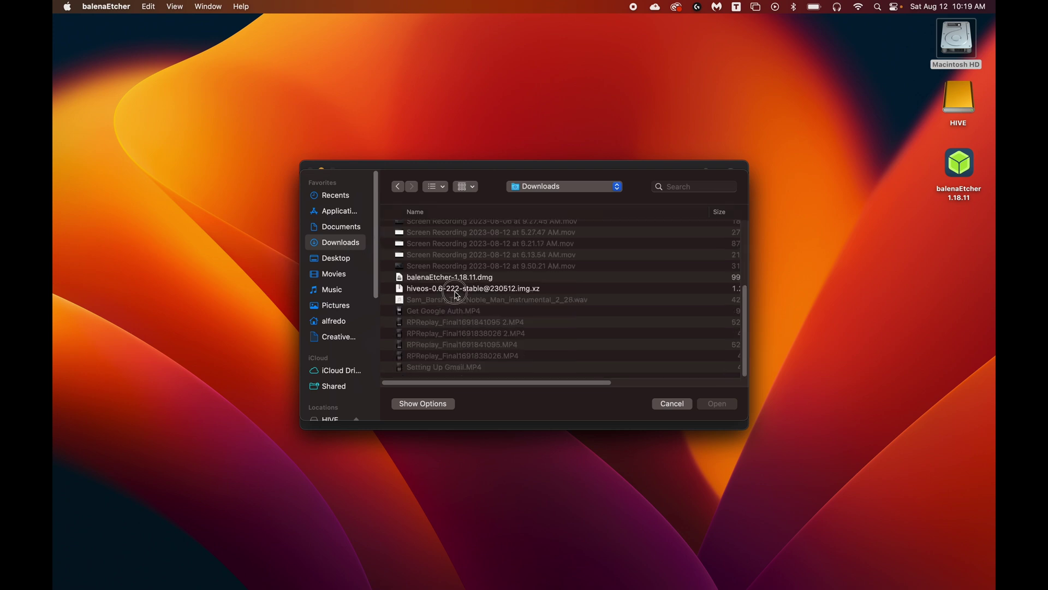
click(718, 405)
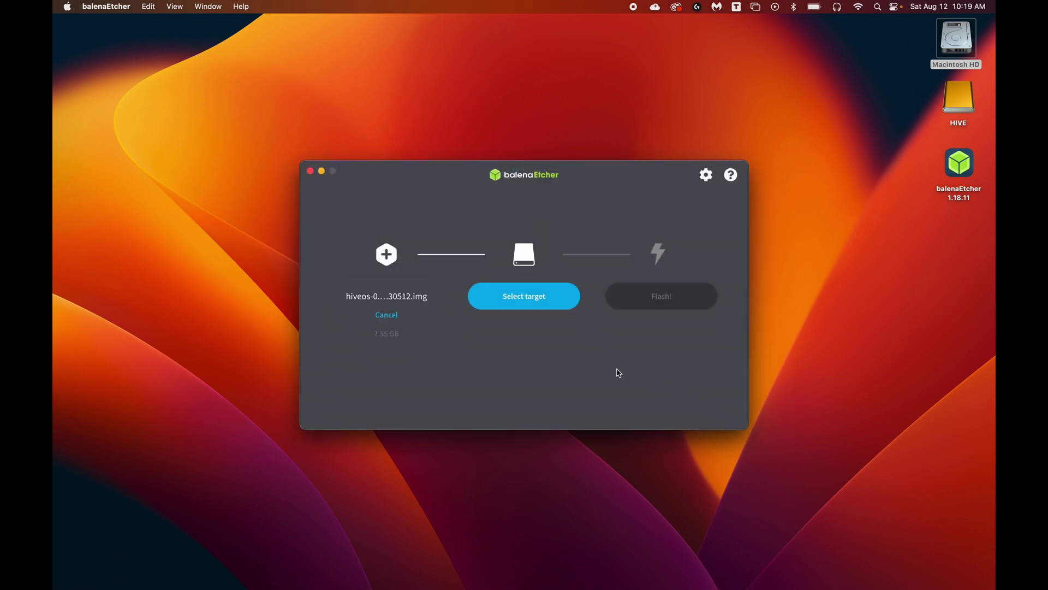
Step: Target the 40 GB INTEL drive and start flashing, authorising with the administrator password
click(523, 305)
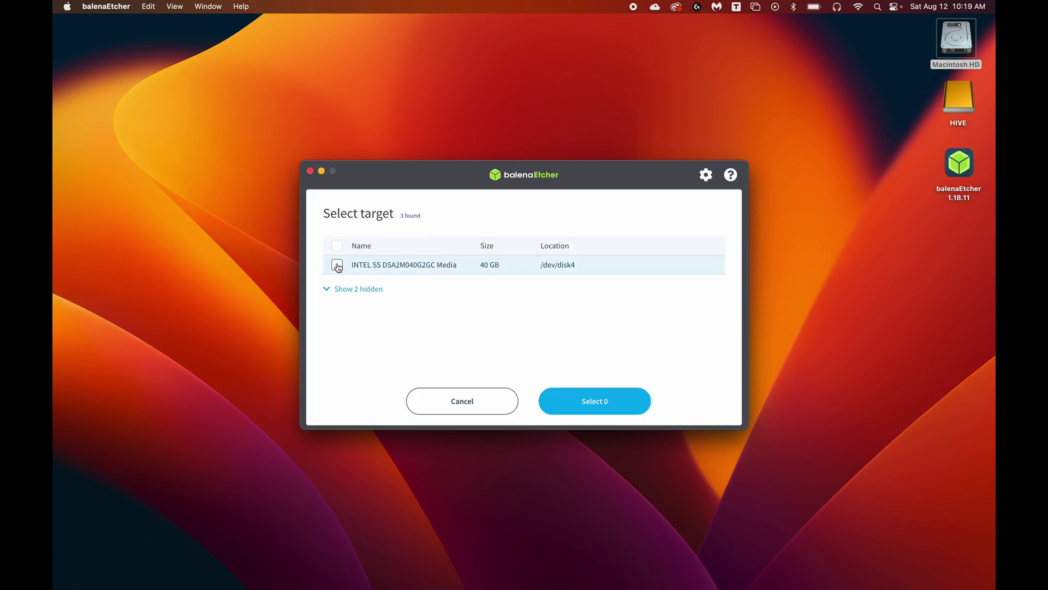
click(483, 271)
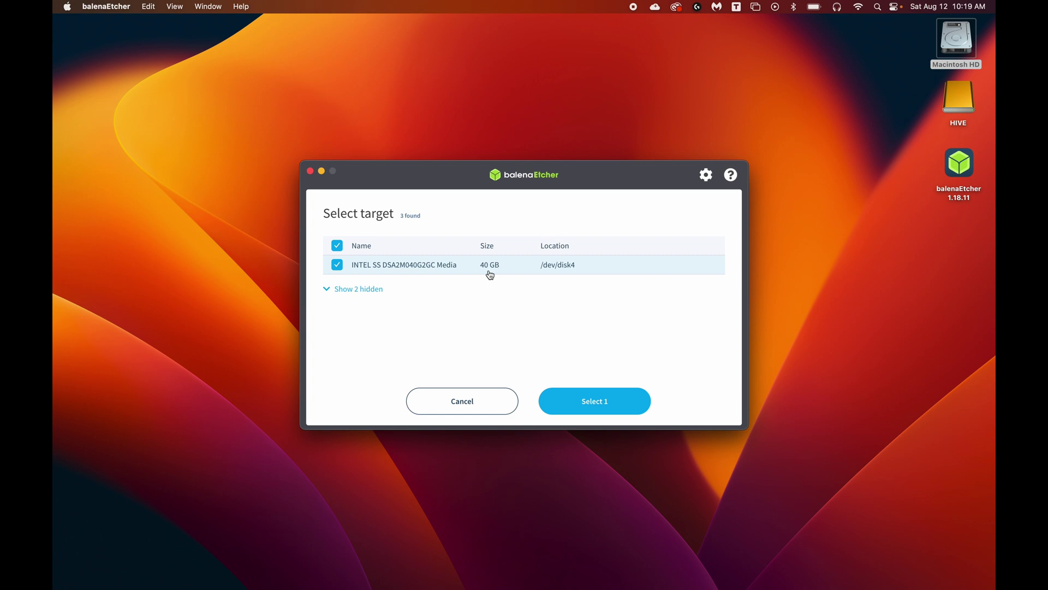
click(604, 405)
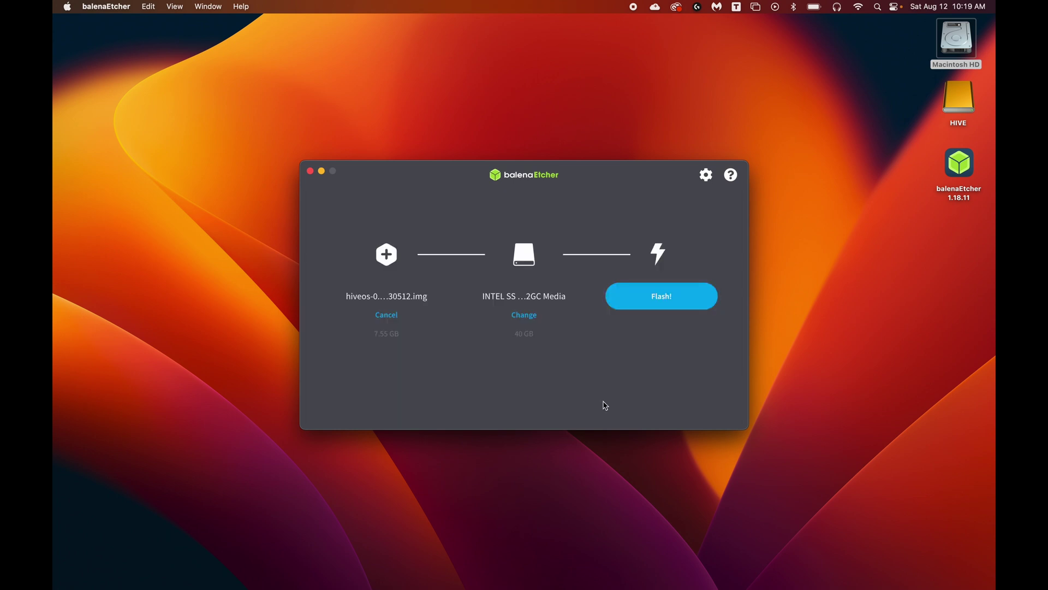
click(669, 300)
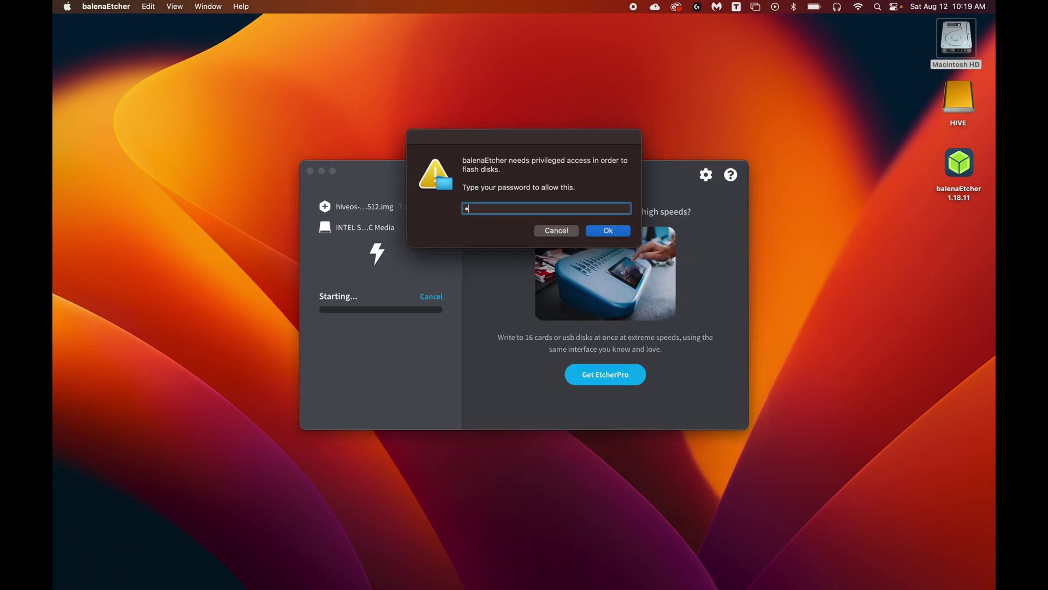
text(••)
key(BackSpace)
key(BackSpace)
key(BackSpace)
key(BackSpace)
key(Return)
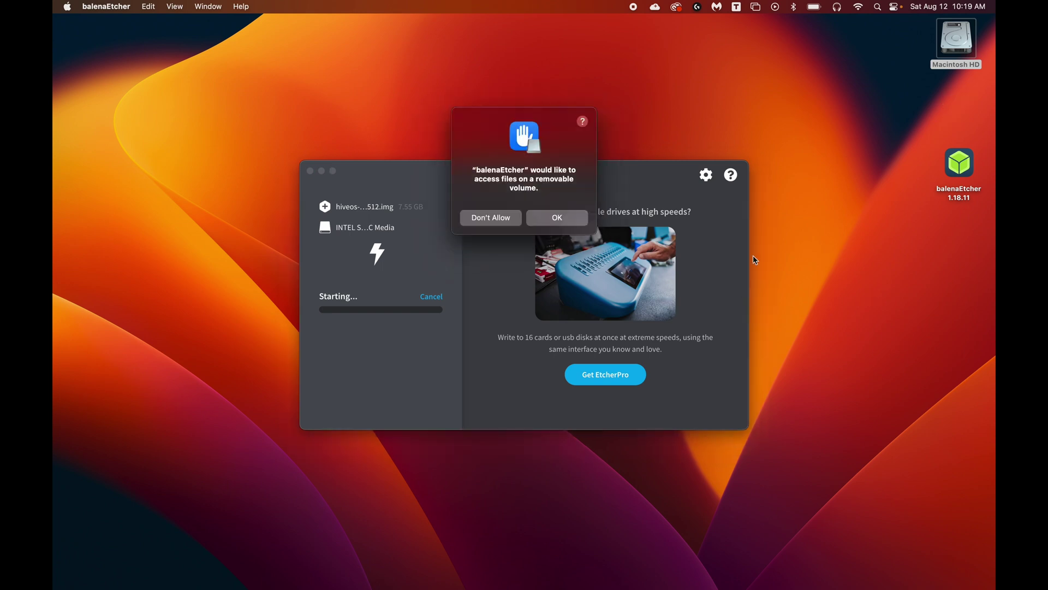
Step: Grant Etcher access to the removable volume so the flash completes
click(564, 221)
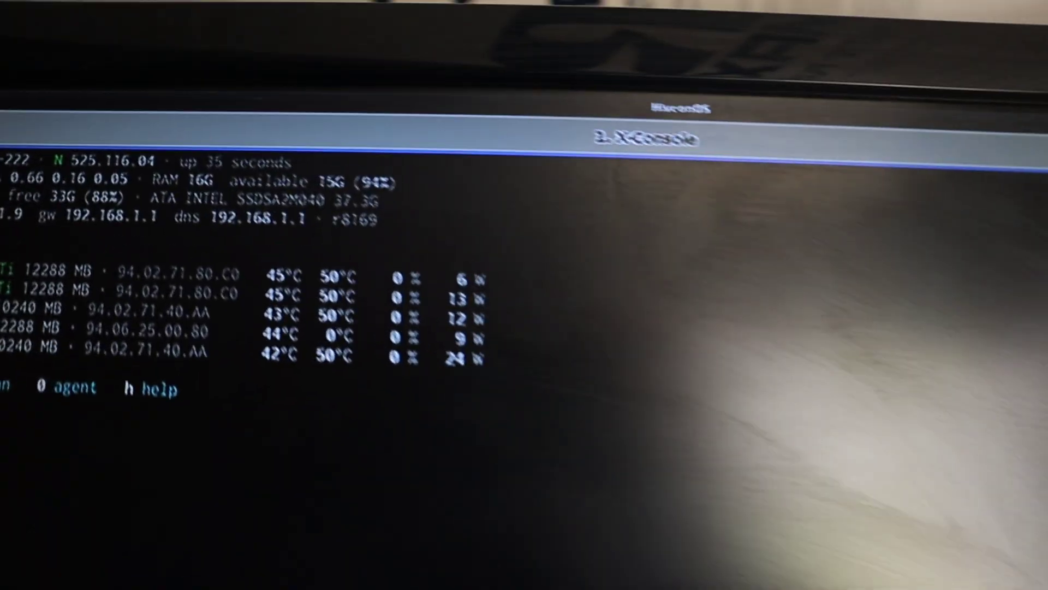
Step: Show the miner #1 log from the rig's console menu
key(1)
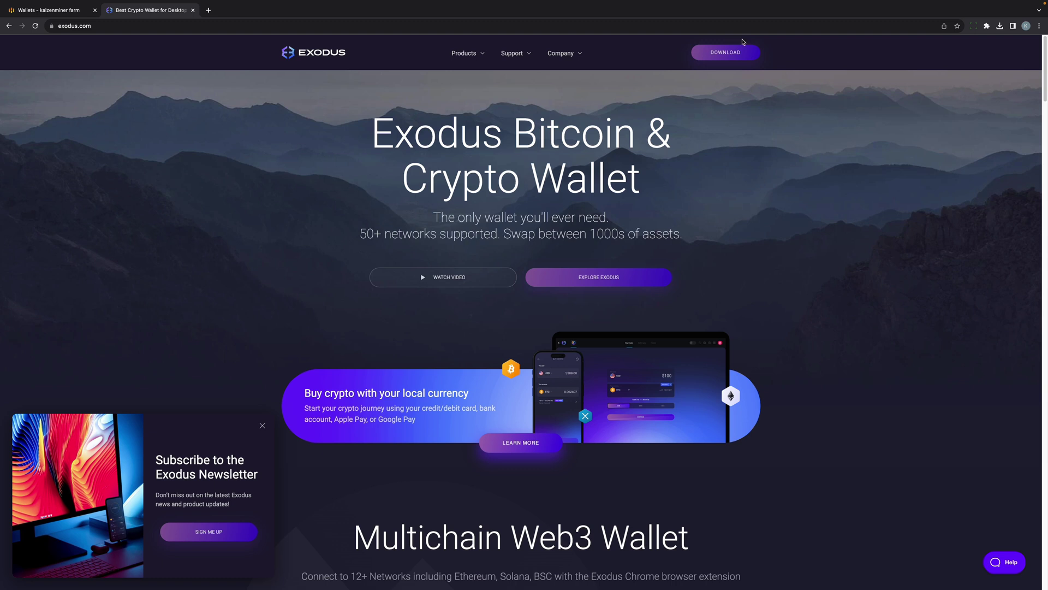
Step: Download the Exodus installer for M1/M2 Macs from exodus.com
click(726, 53)
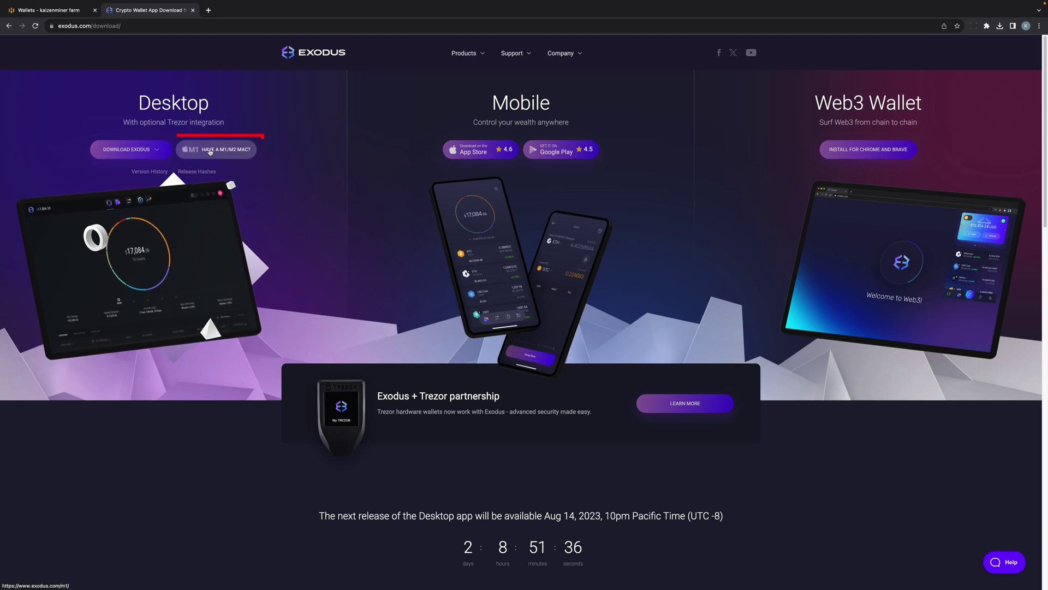
click(210, 150)
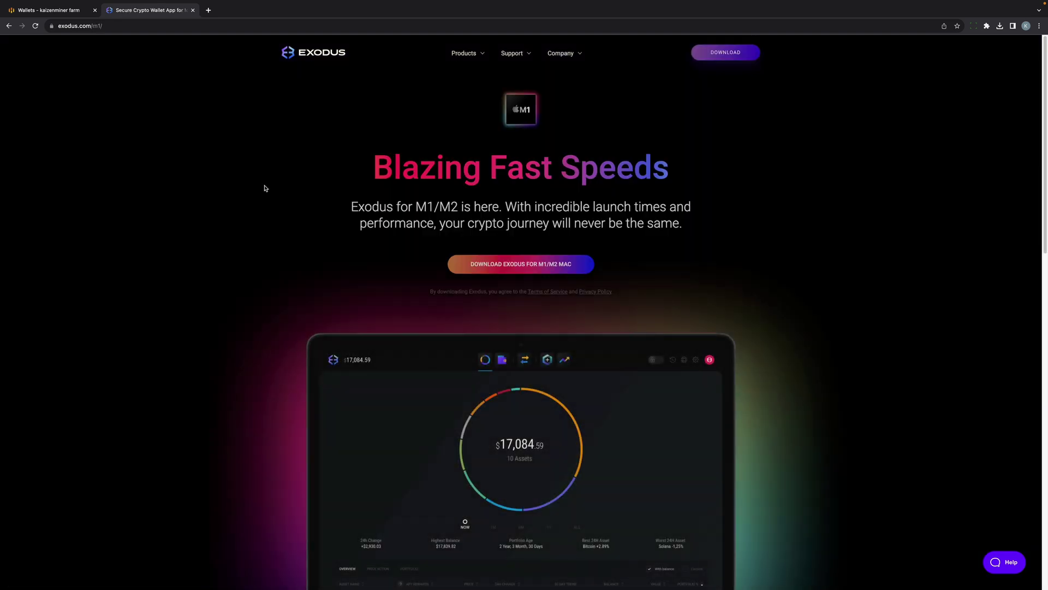
click(518, 266)
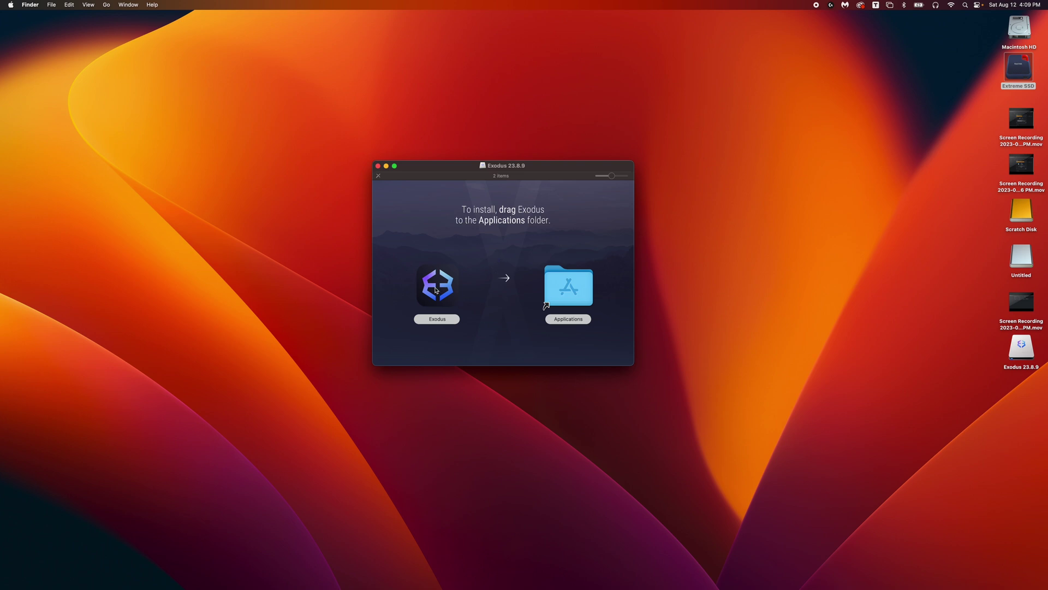
Step: Install Exodus 23.8.9 into Applications, verify it is listed, and allow it to open
drag(437, 290, 568, 290)
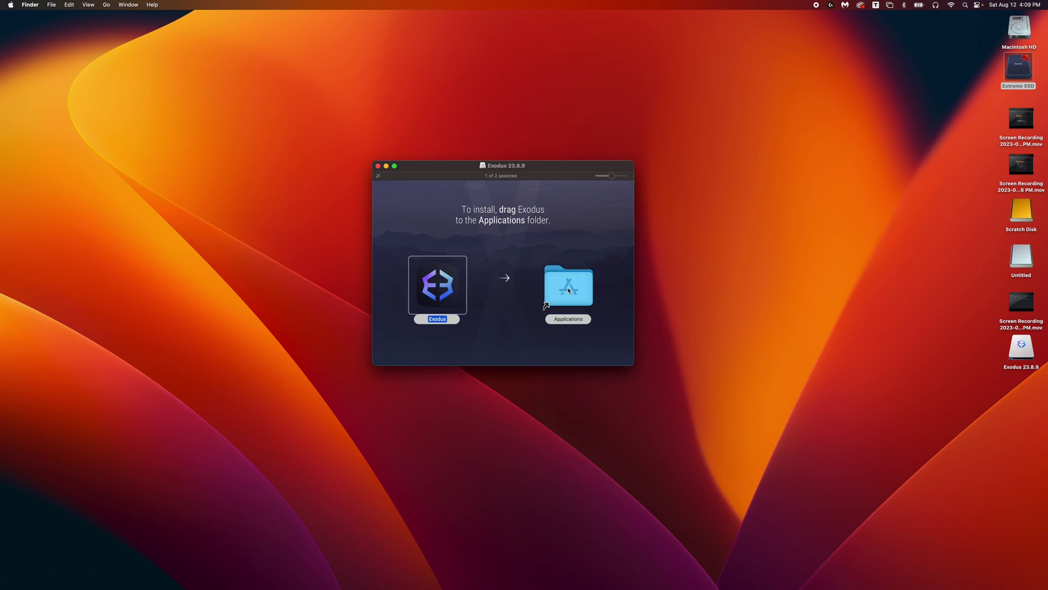
double_click(568, 290)
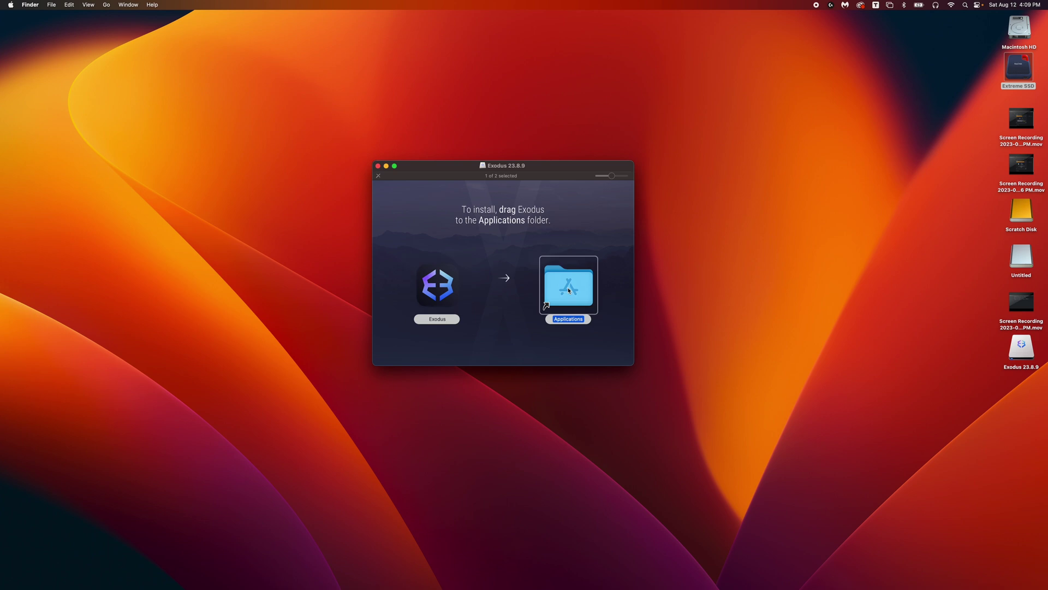
scroll(451, 283, down, 5)
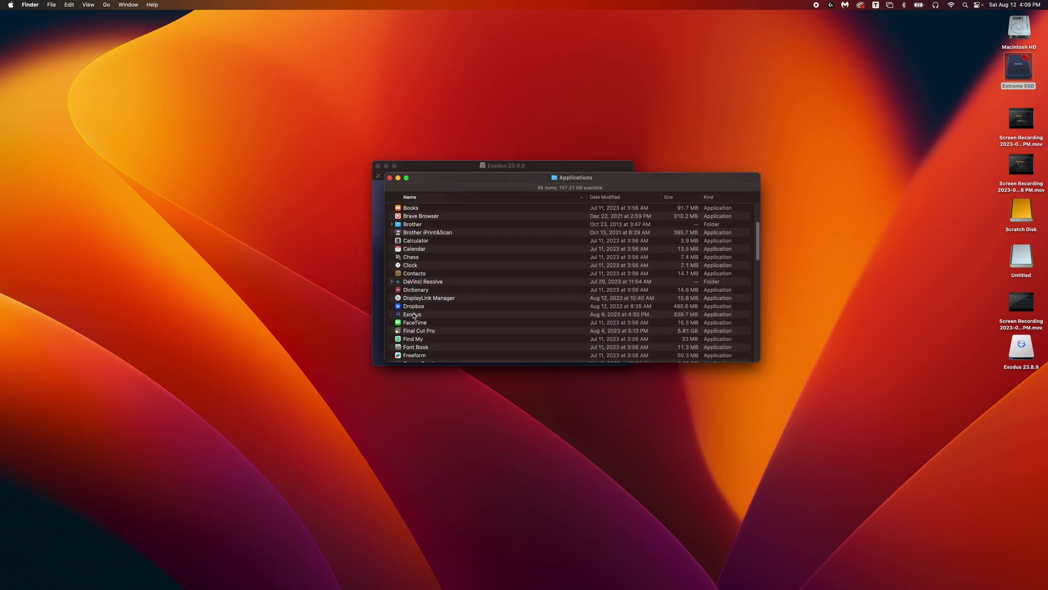
click(431, 315)
click(391, 180)
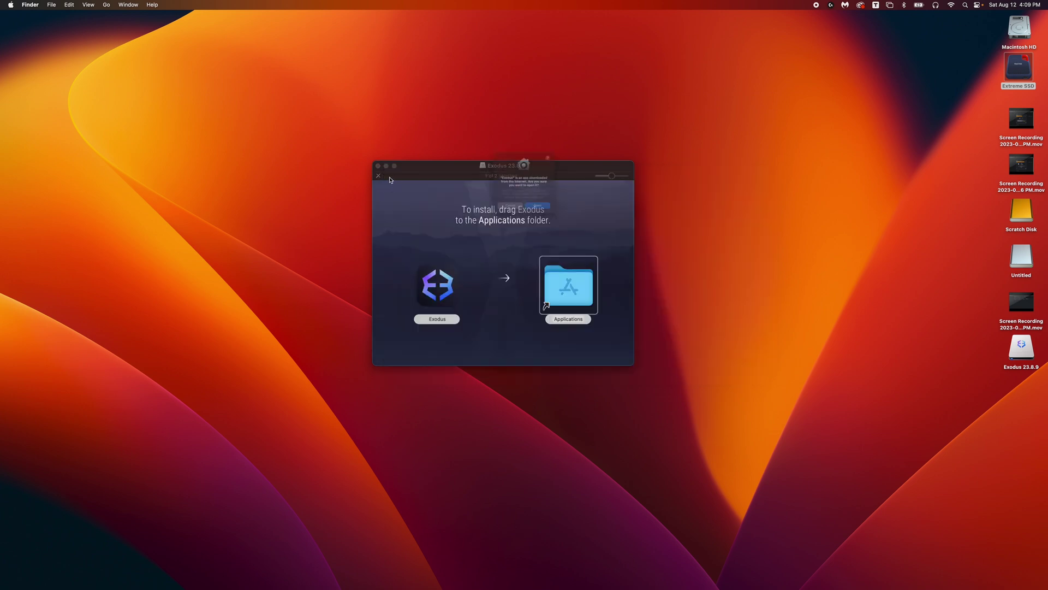
click(378, 165)
click(549, 228)
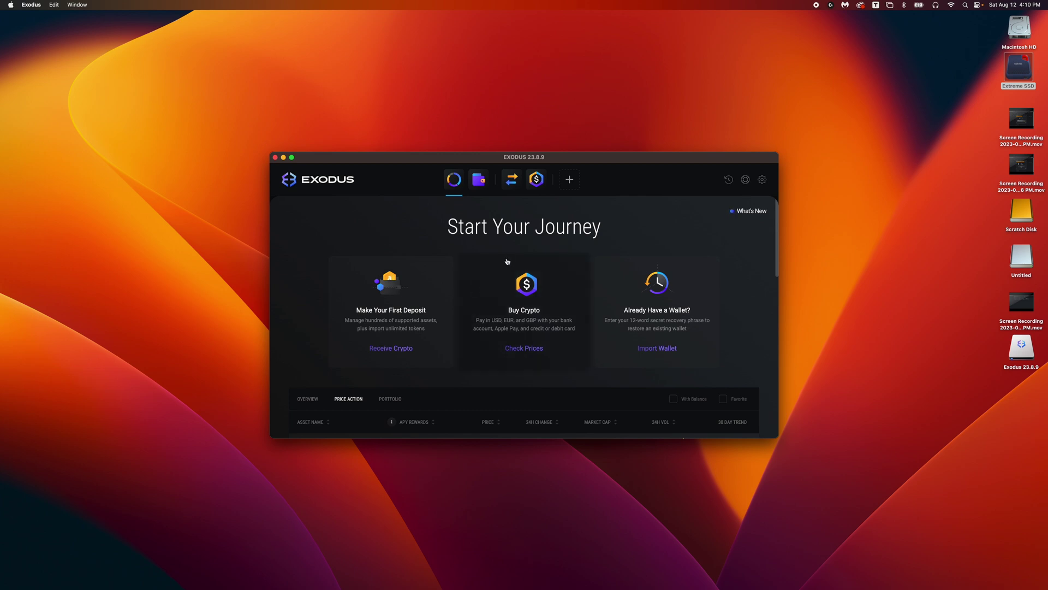
Step: Find Ethereum Classic via an 'etc' search in Exodus and copy its receive address
click(475, 179)
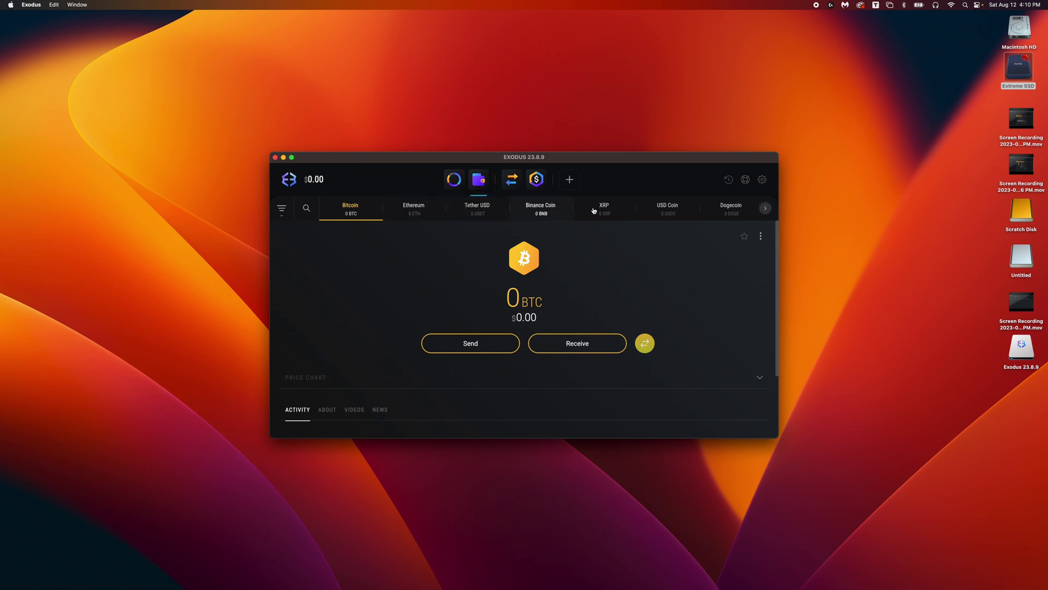
click(306, 208)
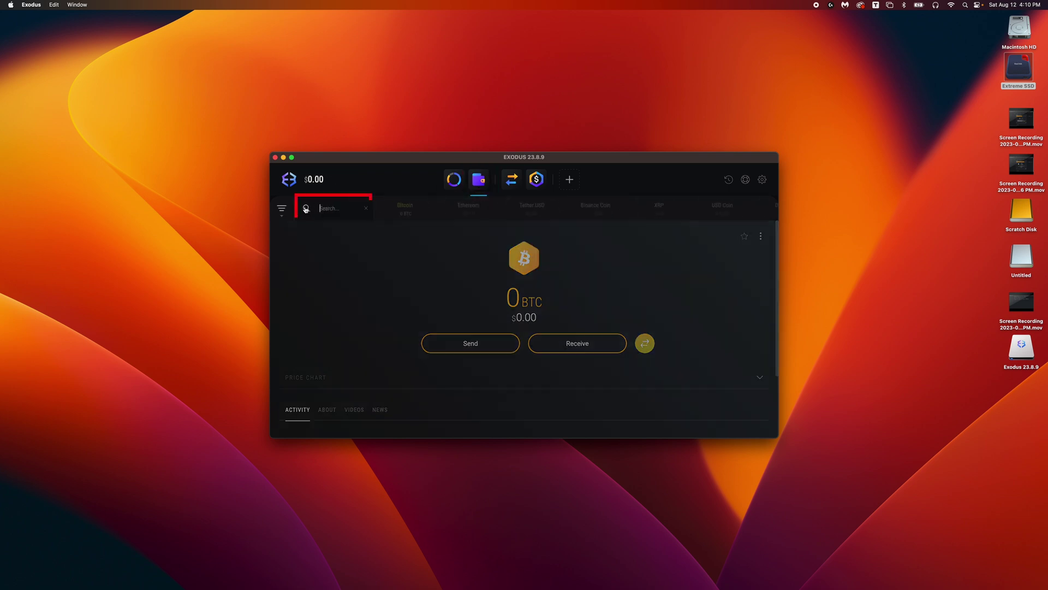
text(etc)
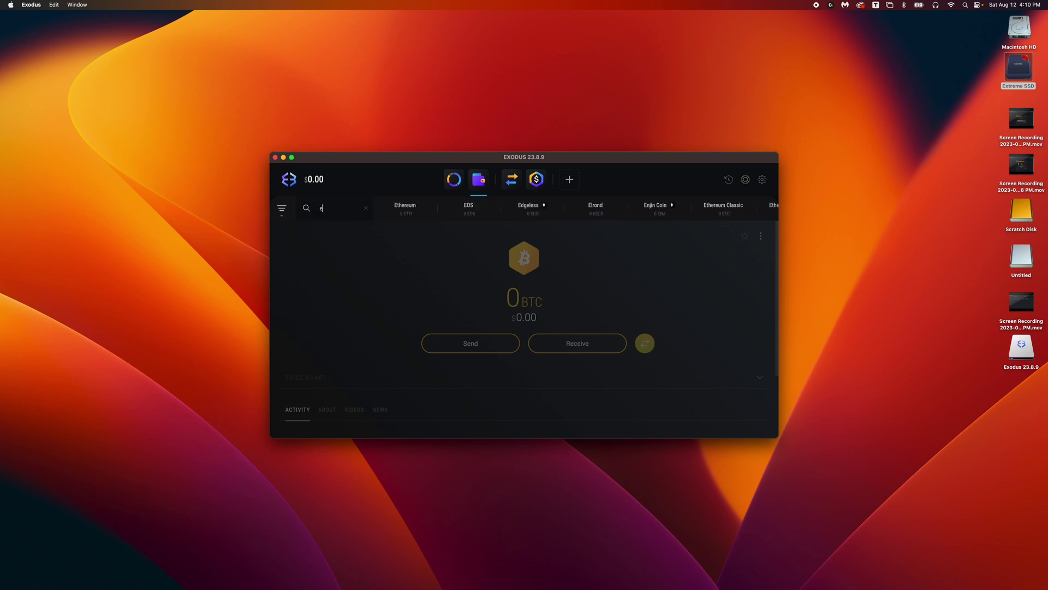
click(417, 207)
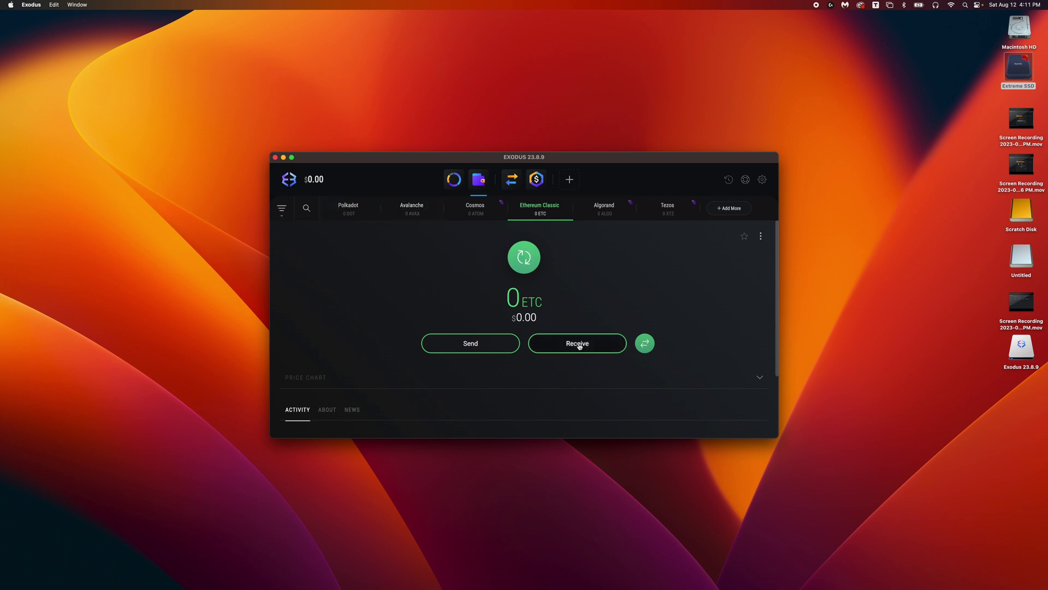
click(585, 349)
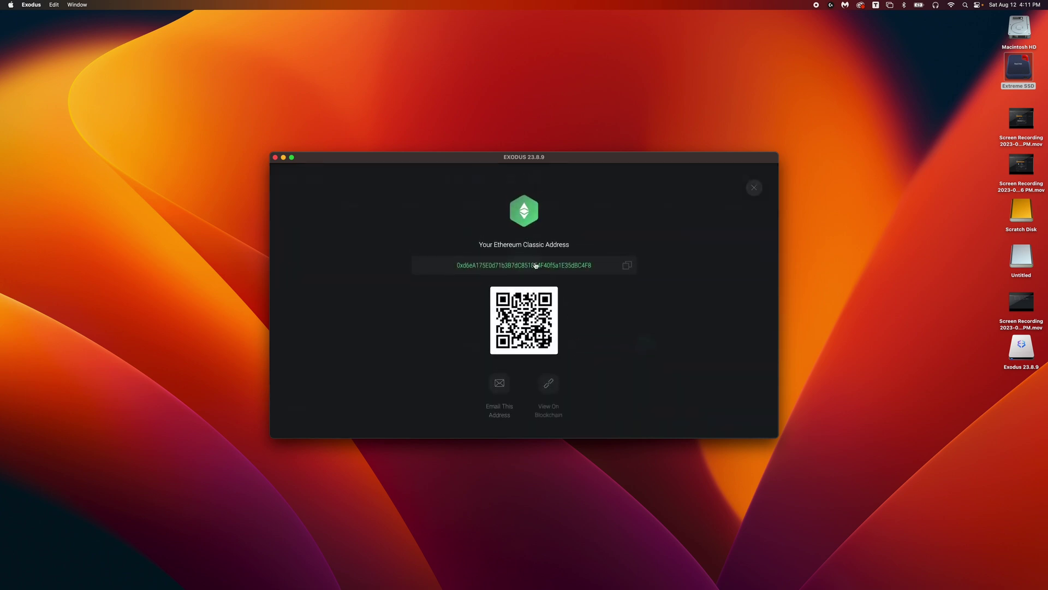
click(628, 266)
Step: Switch back to the Hive OS browser window through Mission Control
key(ctrl+Up)
key(ctrl+Up)
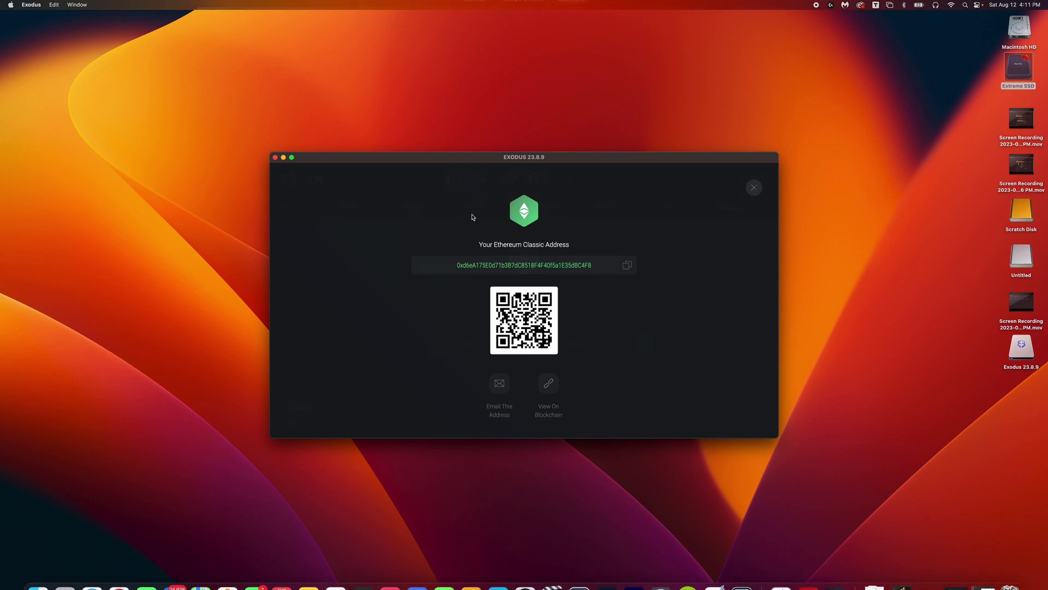
key(ctrl+Up)
click(510, 17)
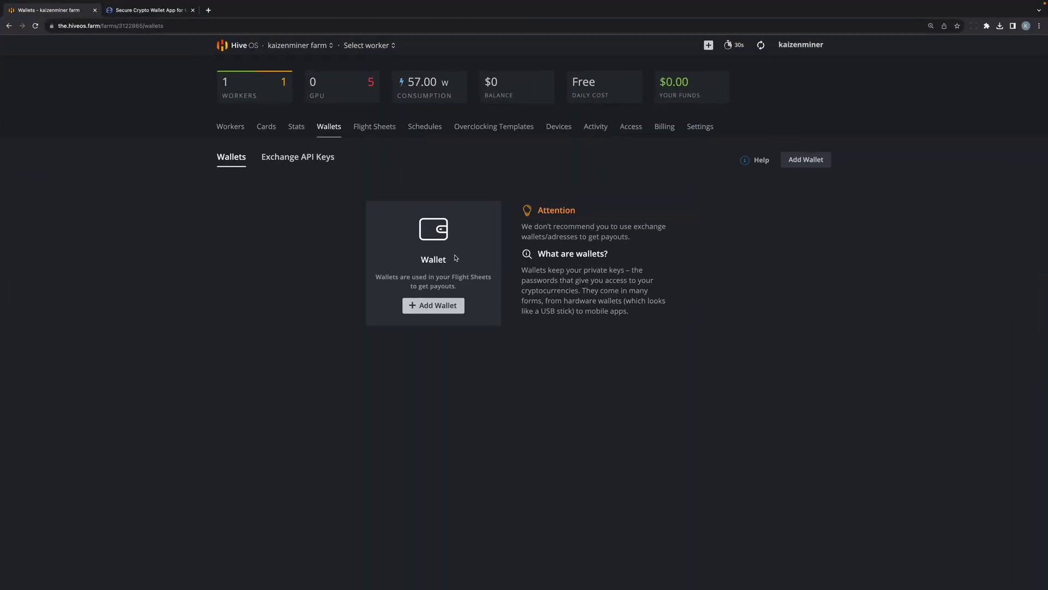
Step: Create an ETC wallet named 'ETC Wallet' with the pasted Exodus address
click(427, 307)
click(437, 207)
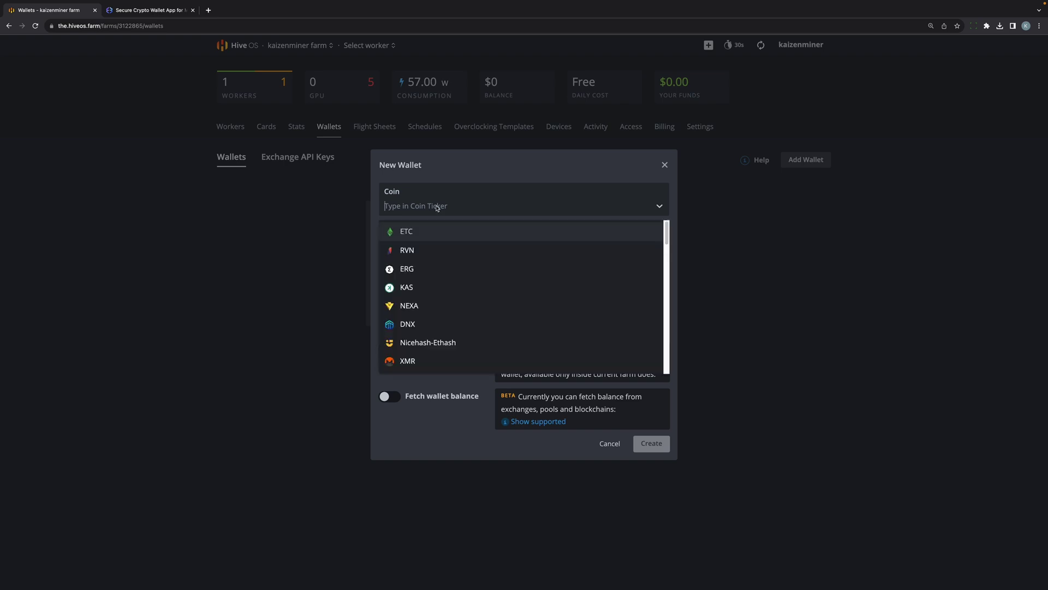
click(408, 231)
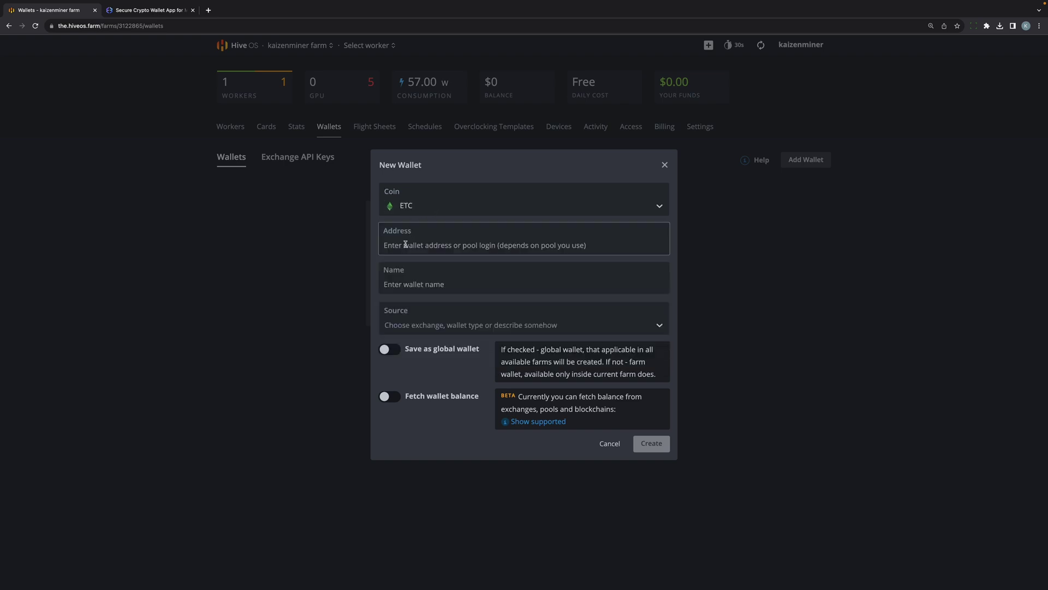
right_click(404, 246)
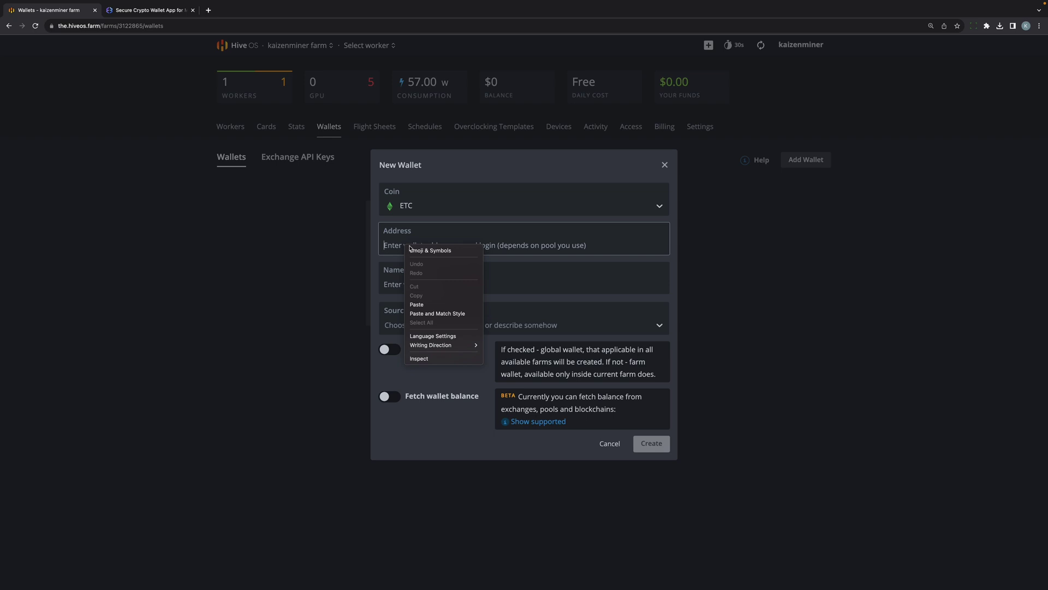
click(419, 305)
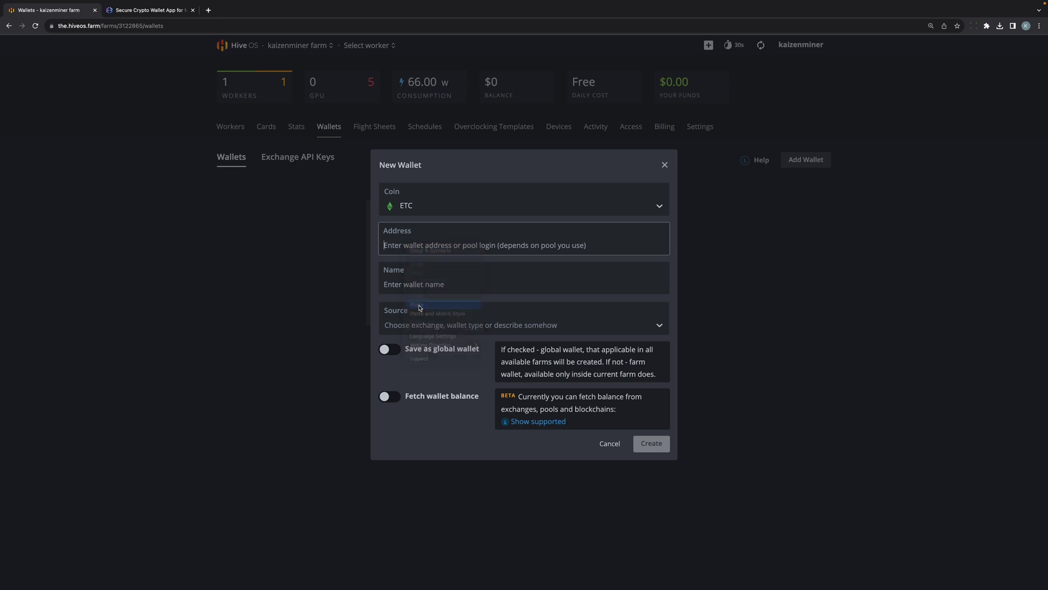
click(415, 286)
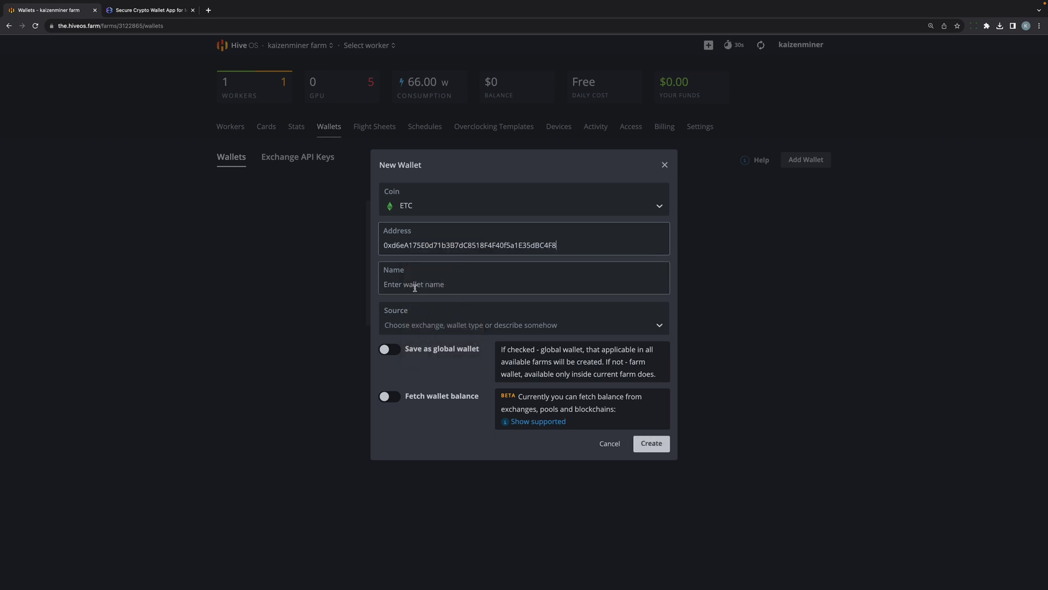
text(E)
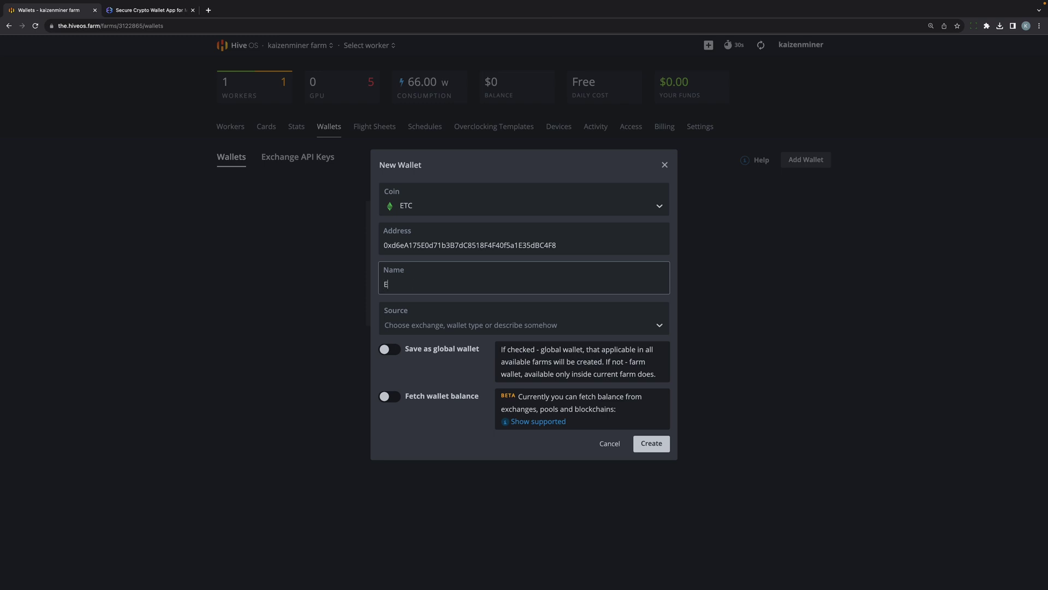
text(TC Wallet)
click(651, 444)
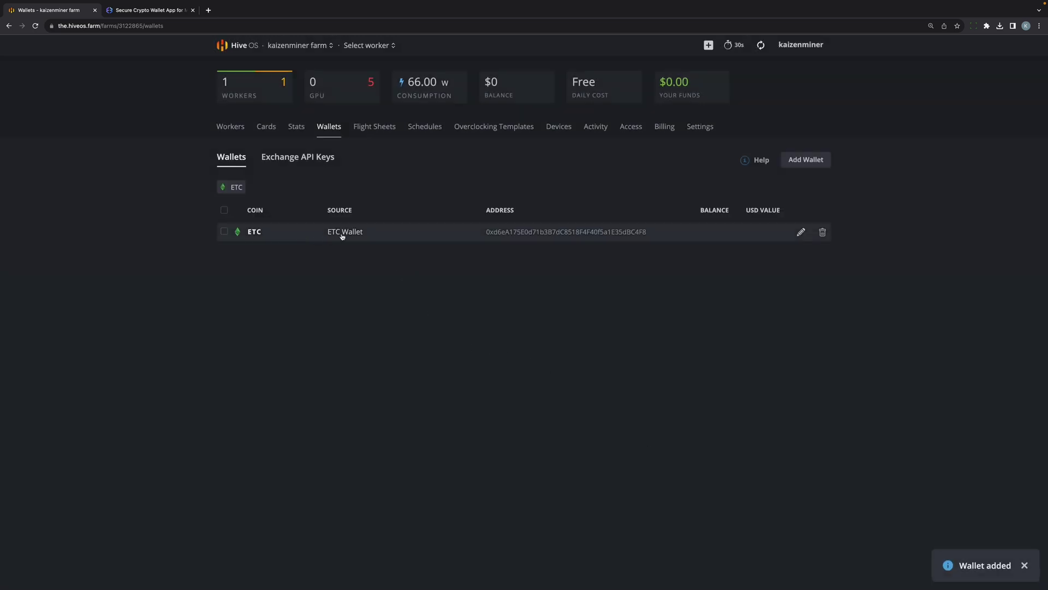
Step: Start a new flight sheet with coin ETC and wallet ETC Wallet
click(378, 126)
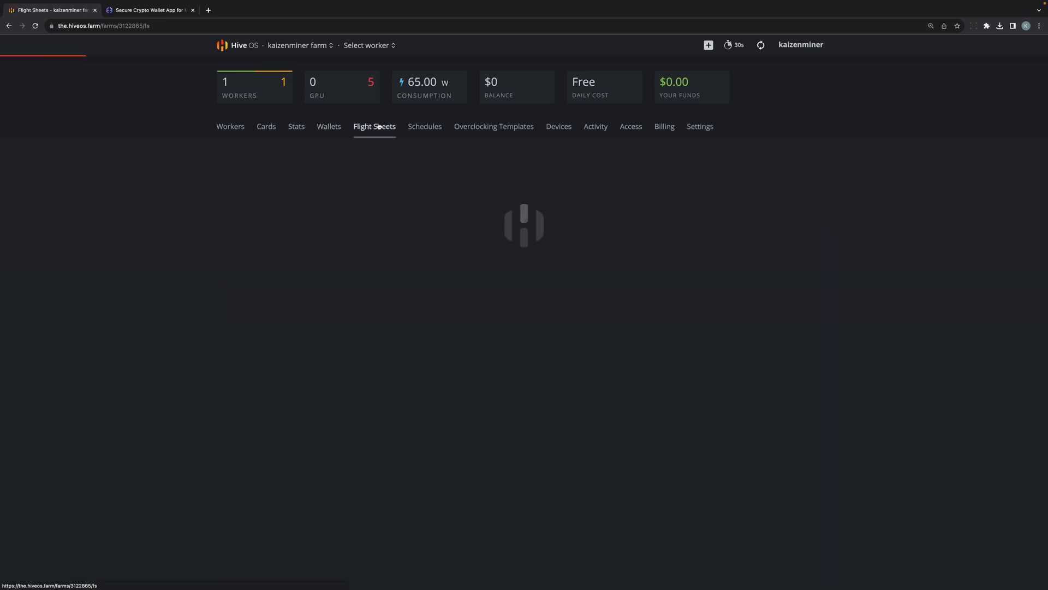
click(421, 280)
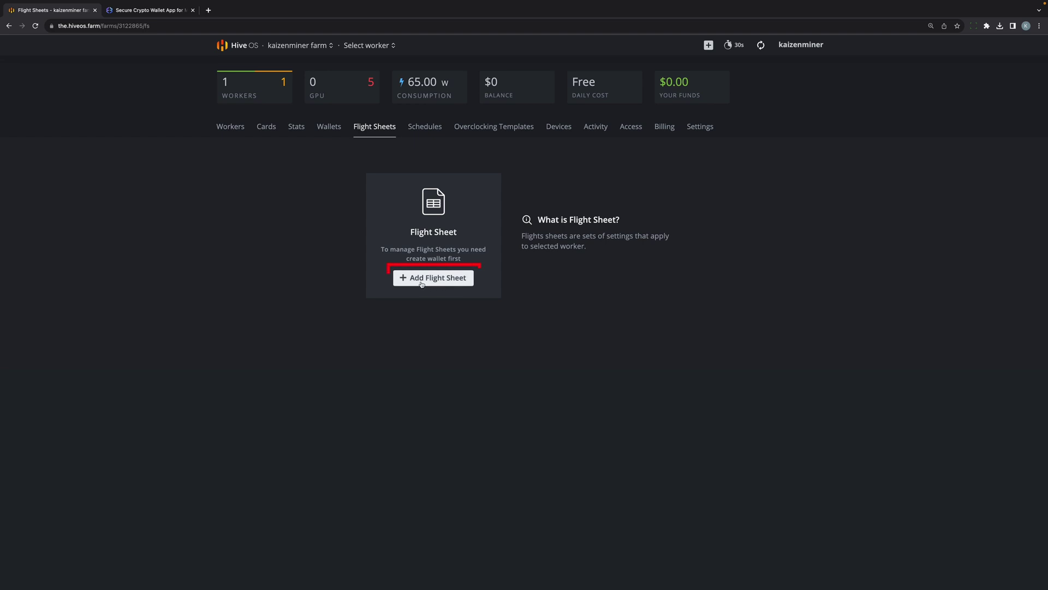
click(421, 279)
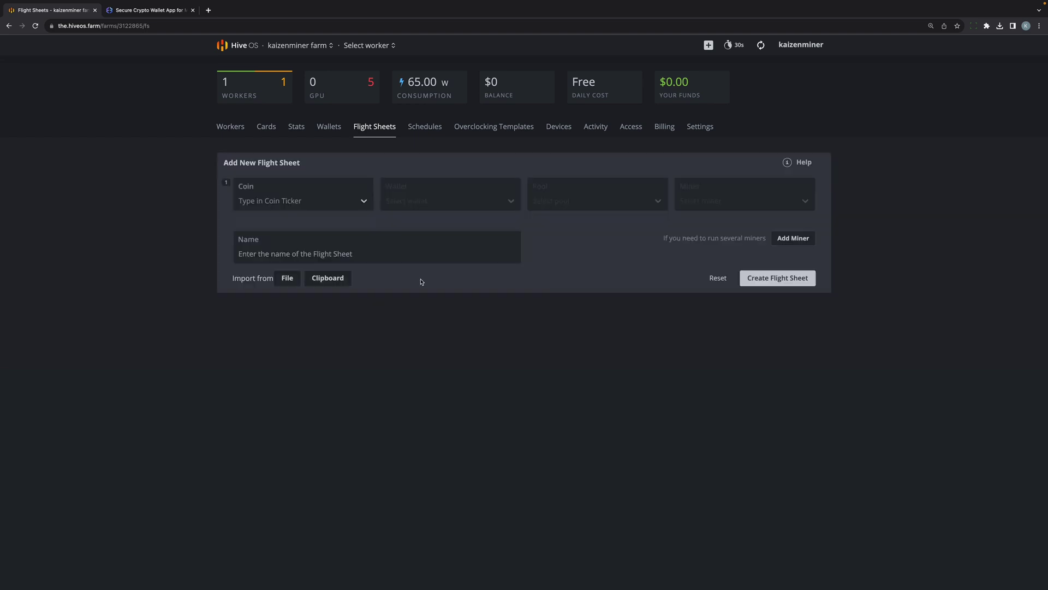
click(281, 206)
click(262, 232)
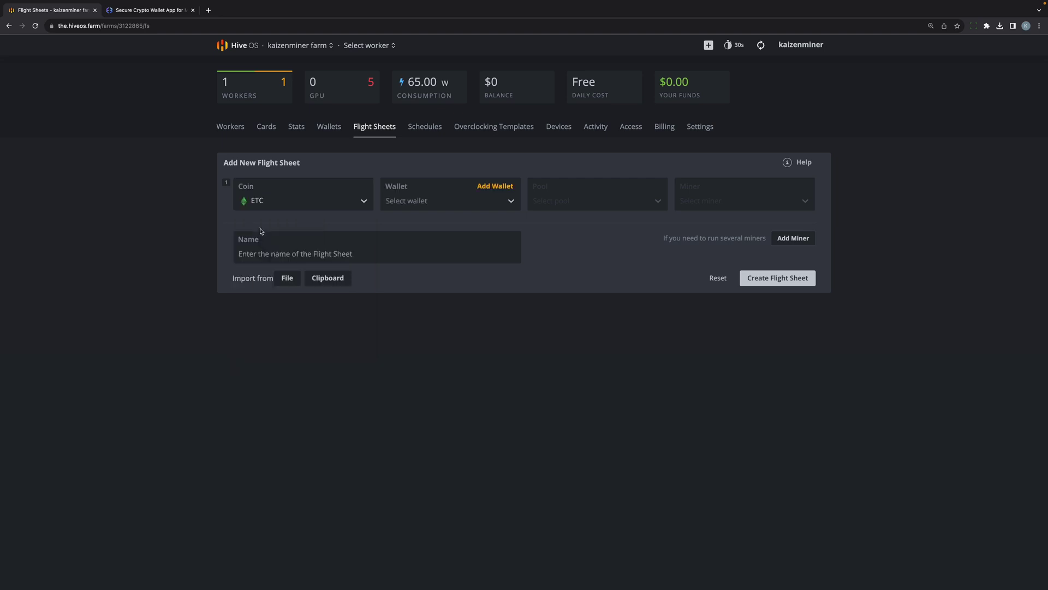
click(410, 203)
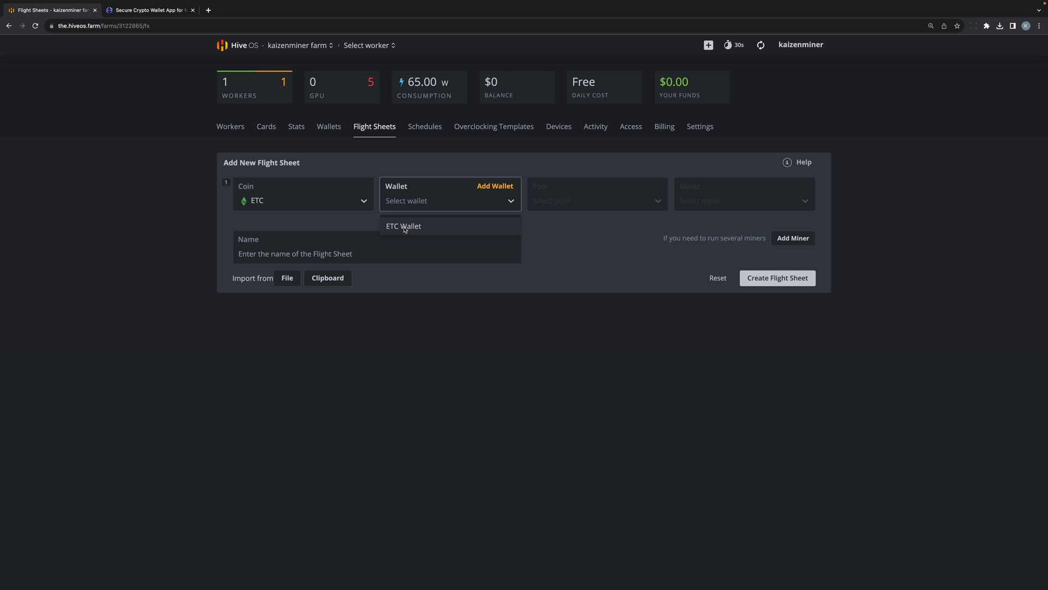
click(405, 227)
Step: Set the flight sheet pool to Hiveon using the AUTO server
click(561, 203)
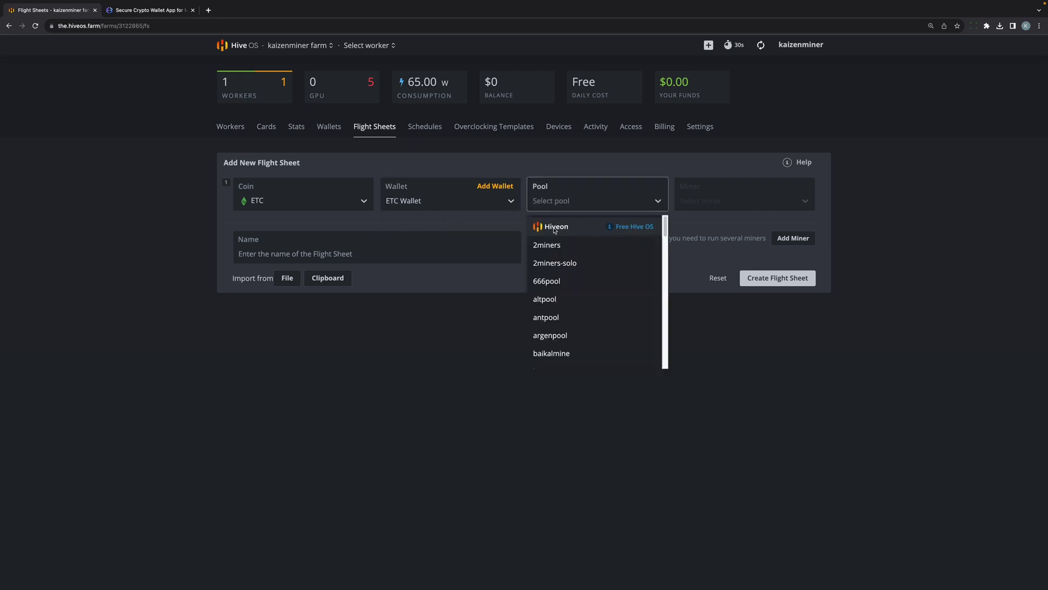
click(554, 228)
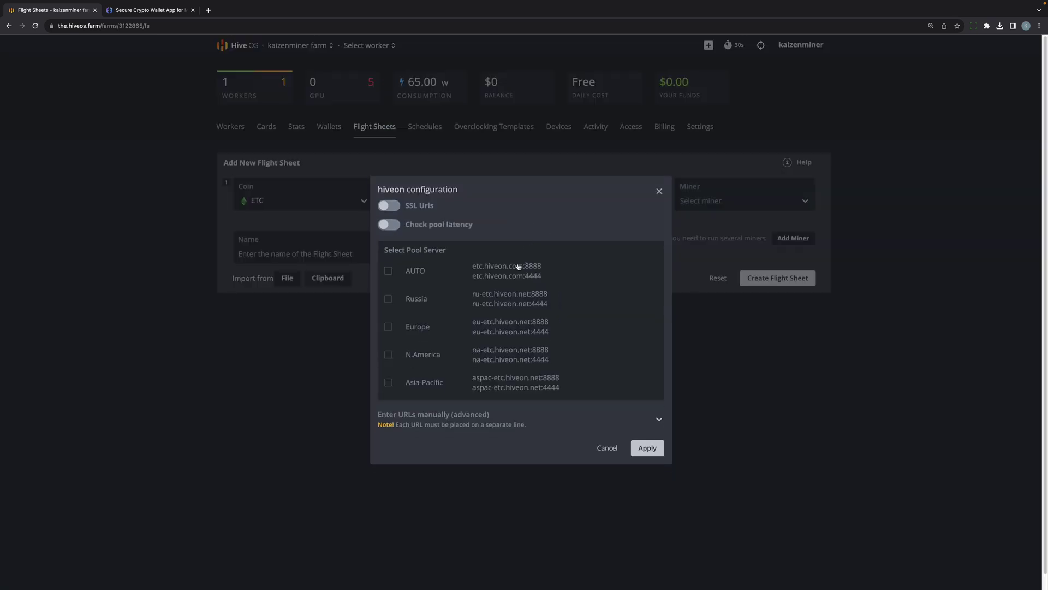
click(388, 271)
click(647, 447)
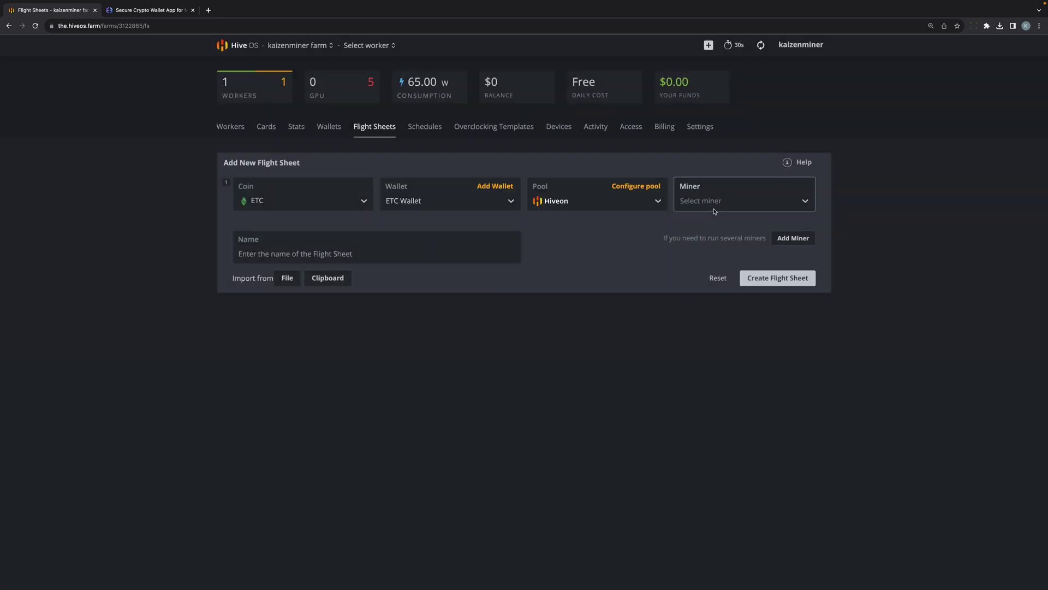
Step: Choose lolMiner as miner, name it 'ETC Flight Sheet', and create it
click(715, 205)
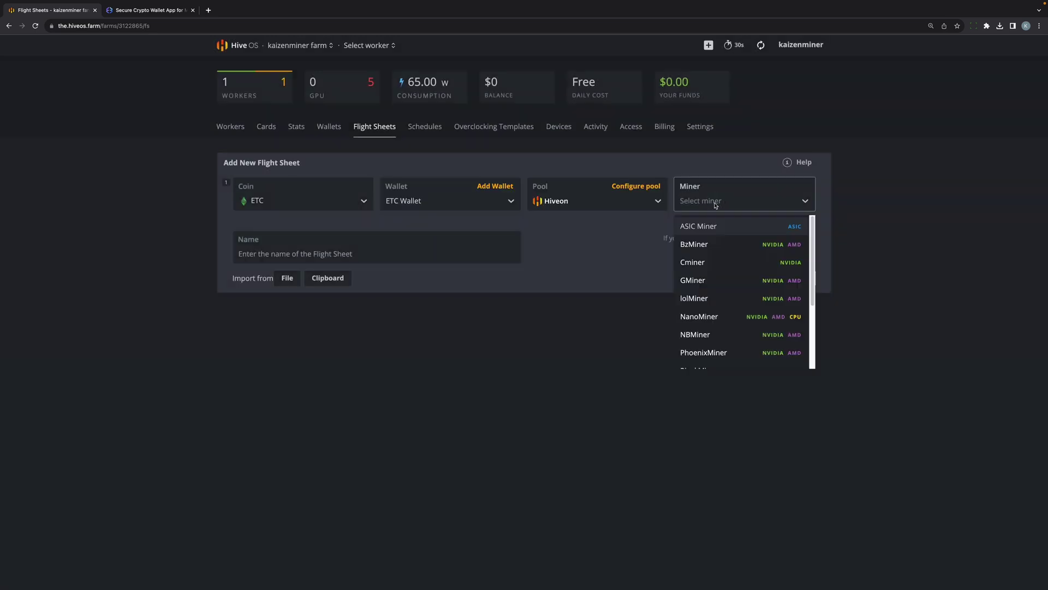
scroll(704, 273, down, 2)
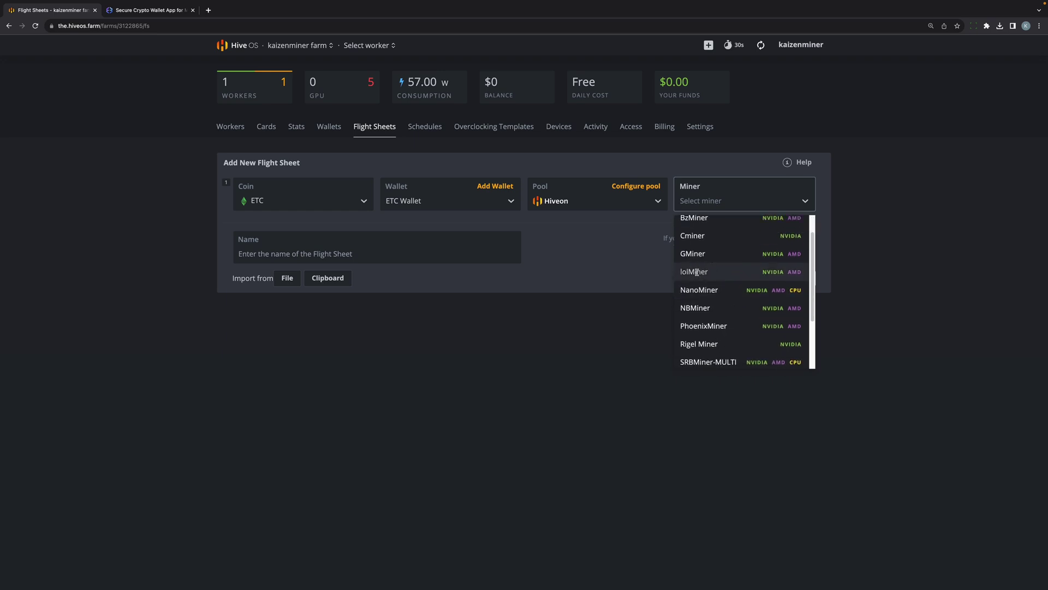
click(701, 272)
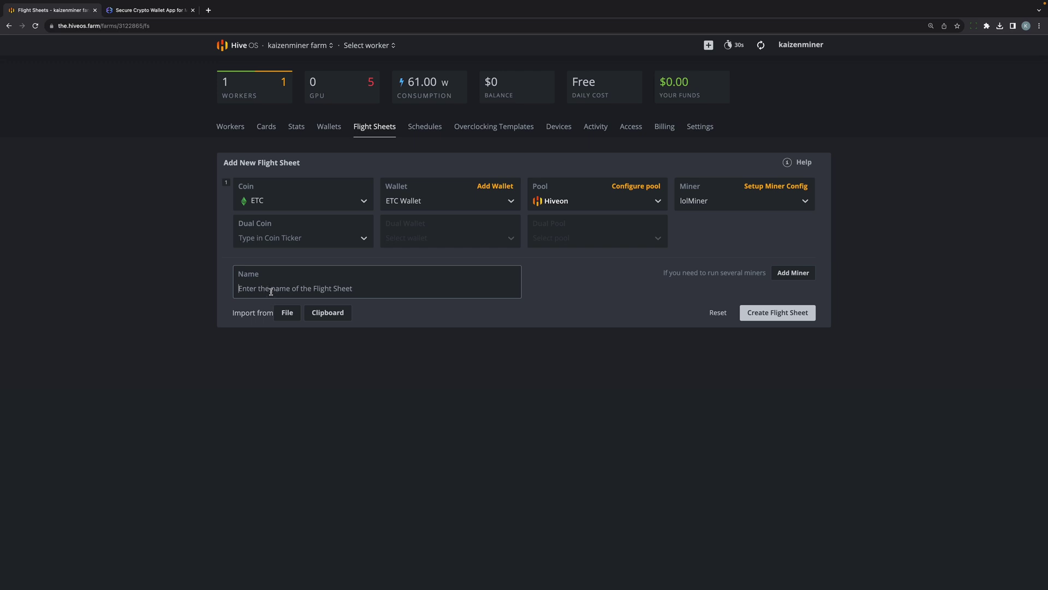
text(ETC Flight Sheet)
click(772, 312)
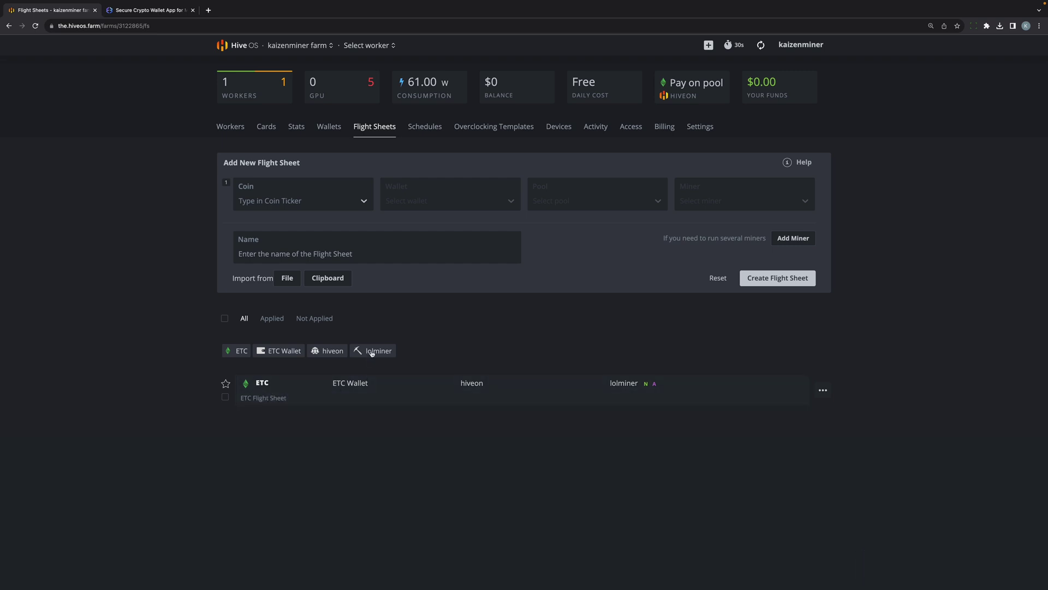
Step: Apply ETC Flight Sheet to worker rigB7506C and view its mining overview
click(231, 129)
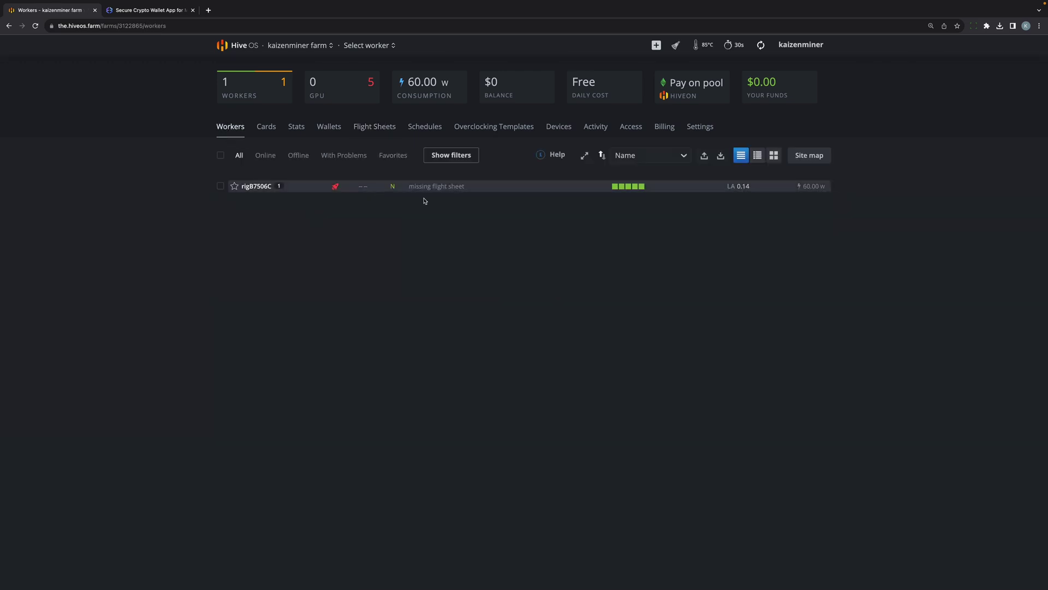
click(256, 186)
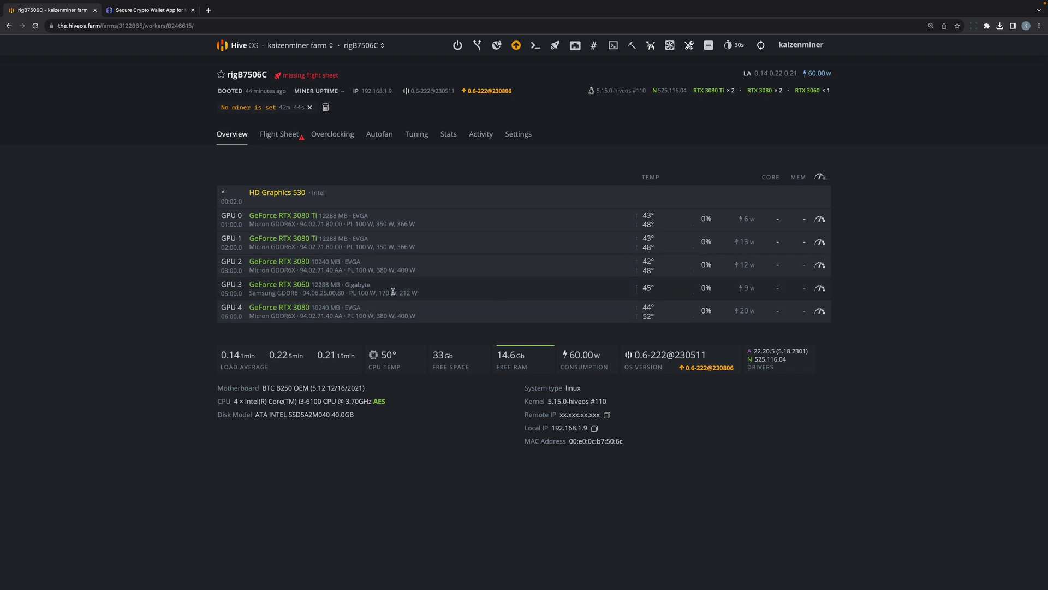
click(285, 137)
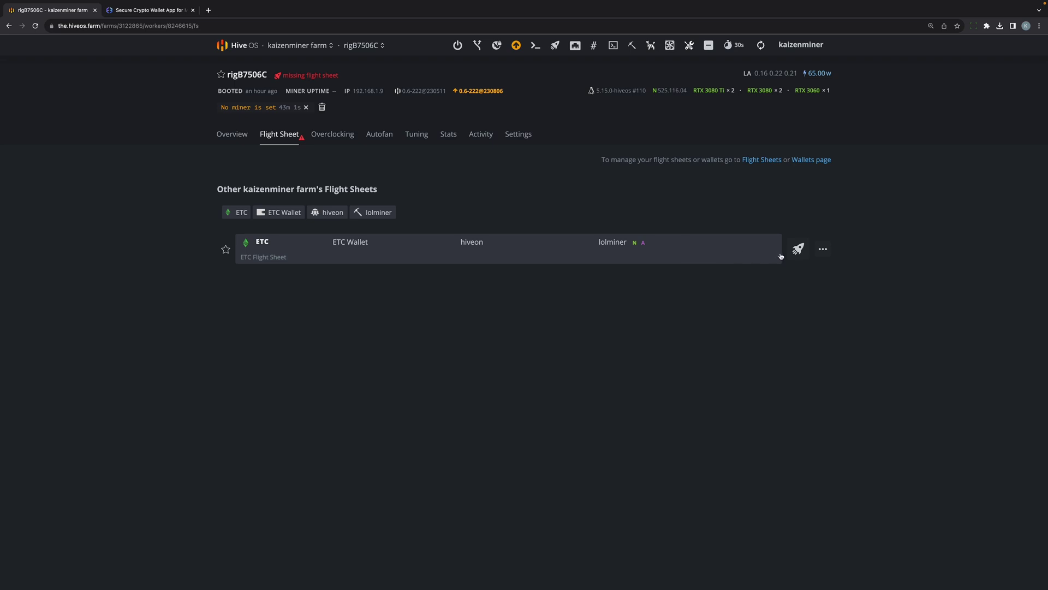
click(798, 250)
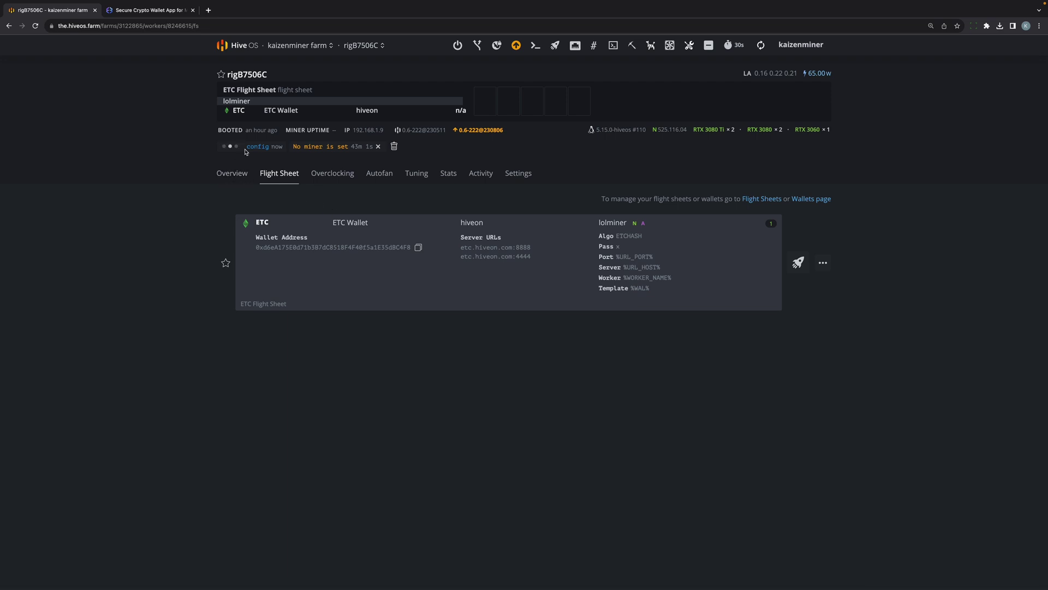
click(232, 174)
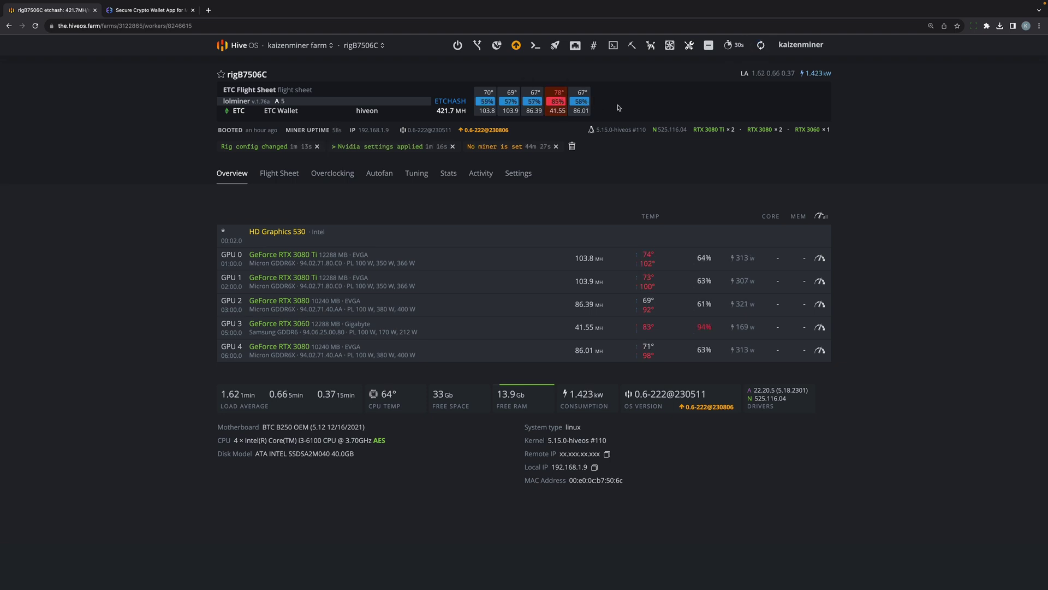
click(614, 48)
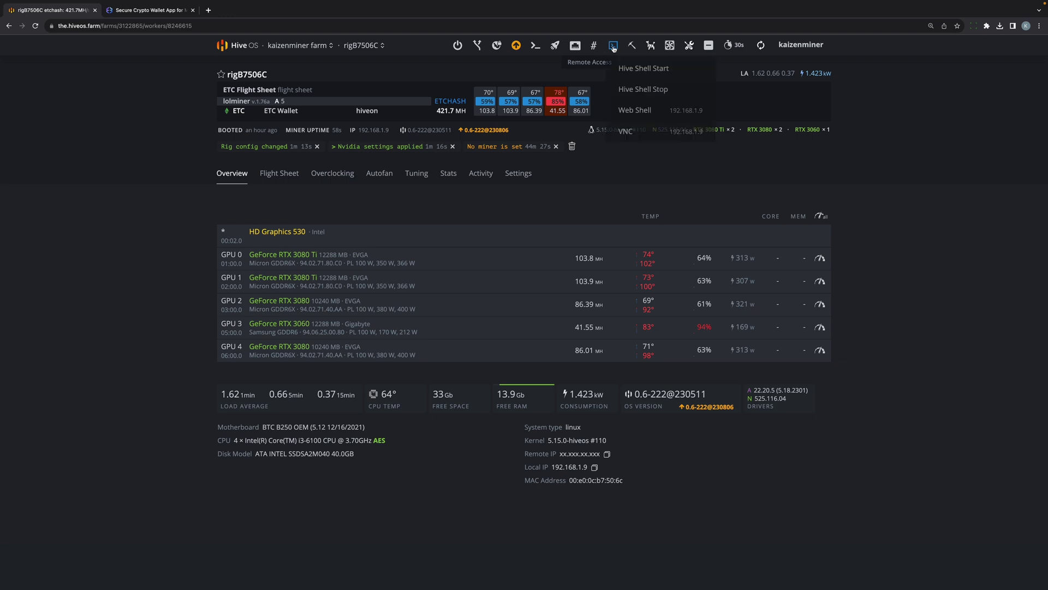
click(627, 111)
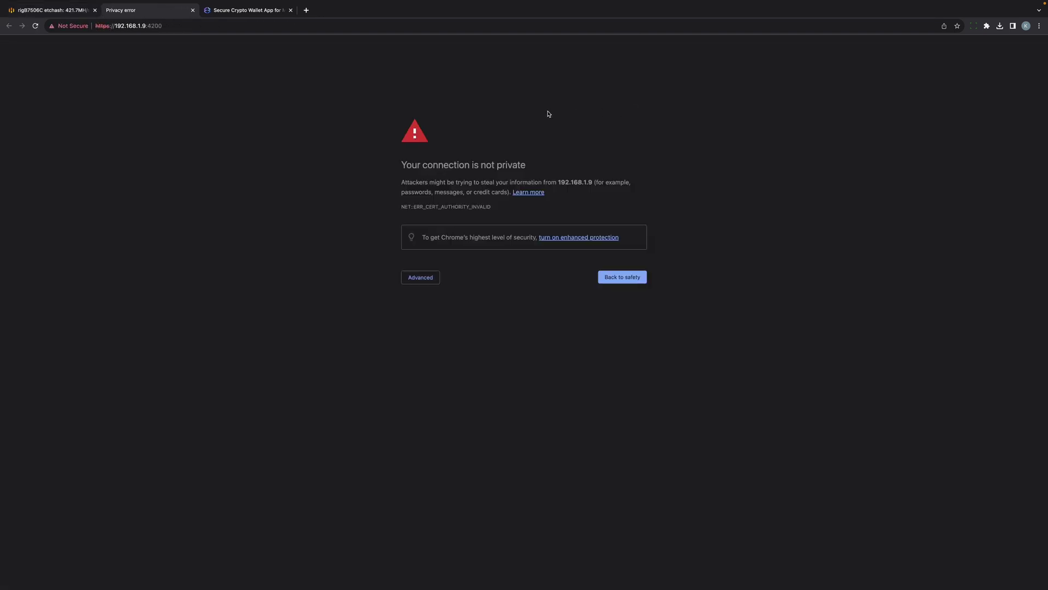
click(427, 281)
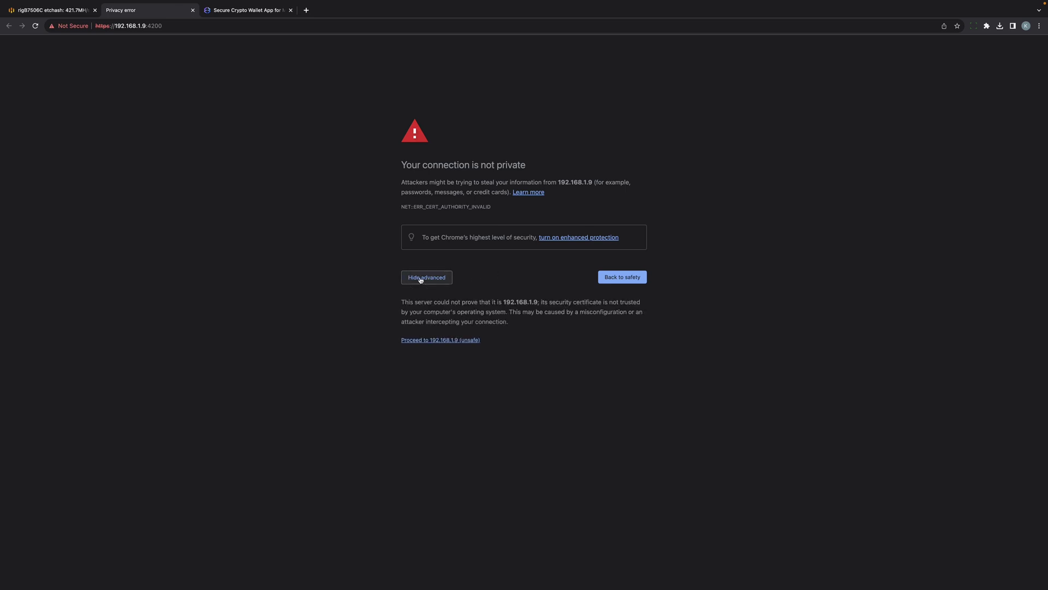
click(443, 340)
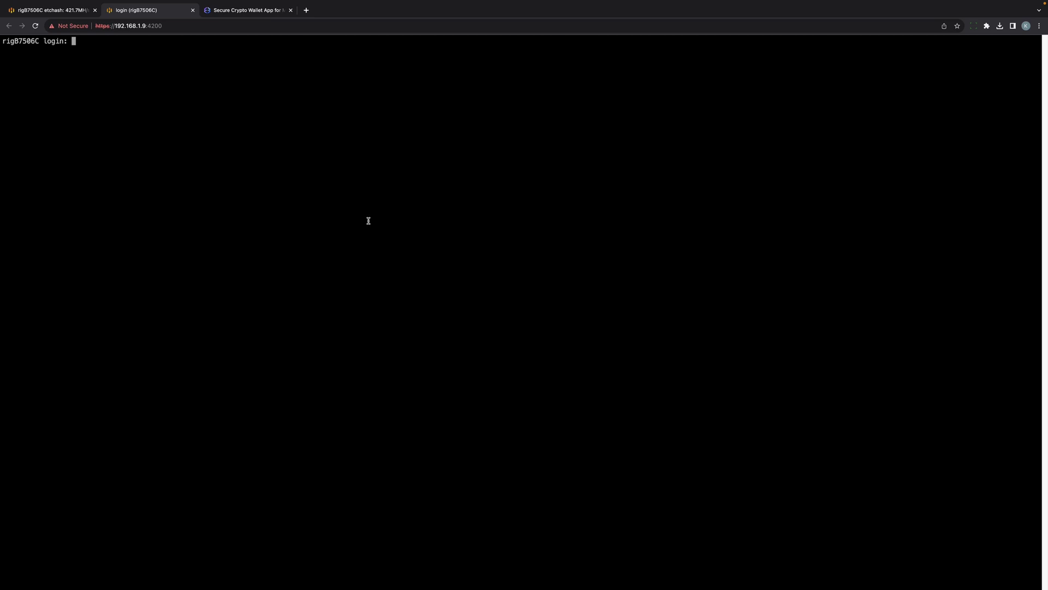
text(user)
key(Return)
key(Return)
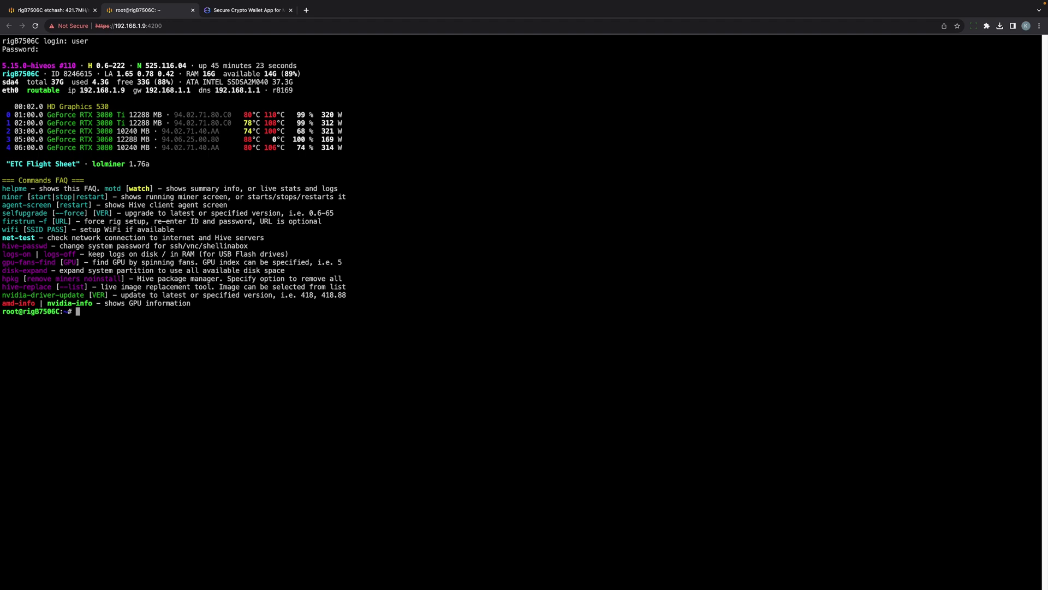
text(miner)
key(Return)
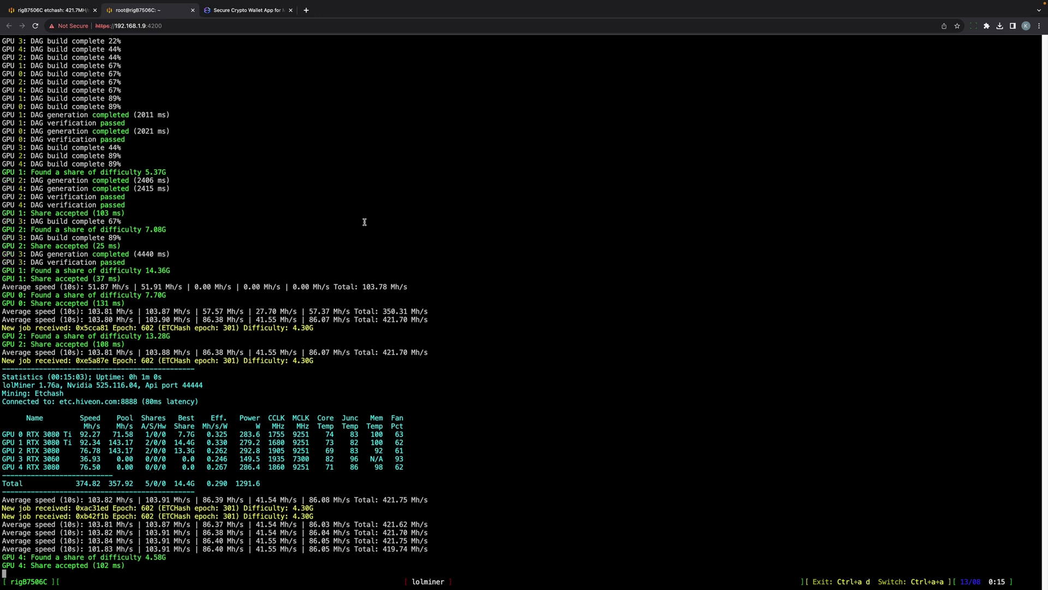
click(193, 11)
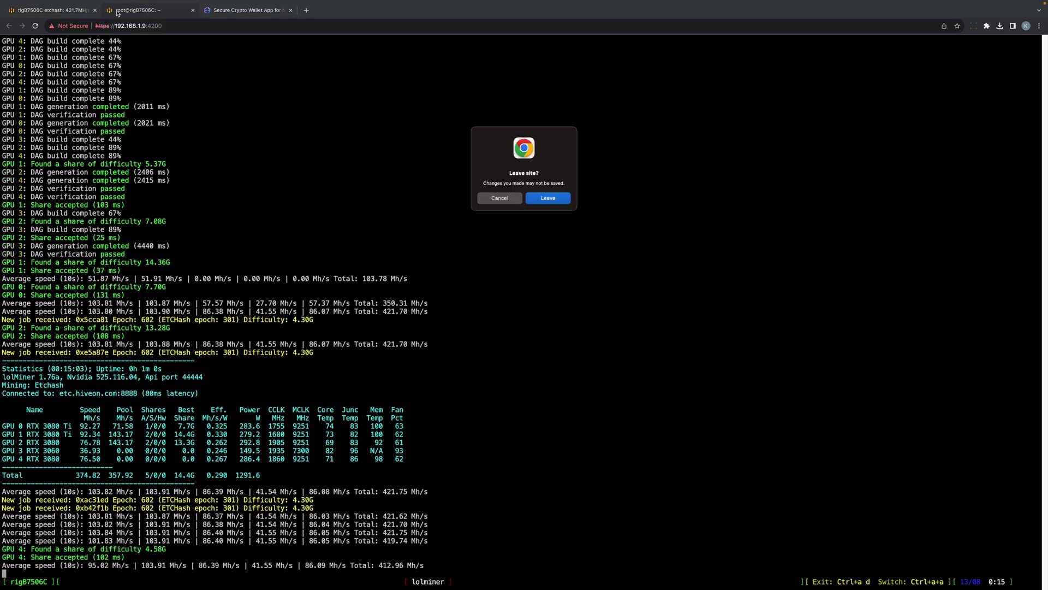
click(548, 199)
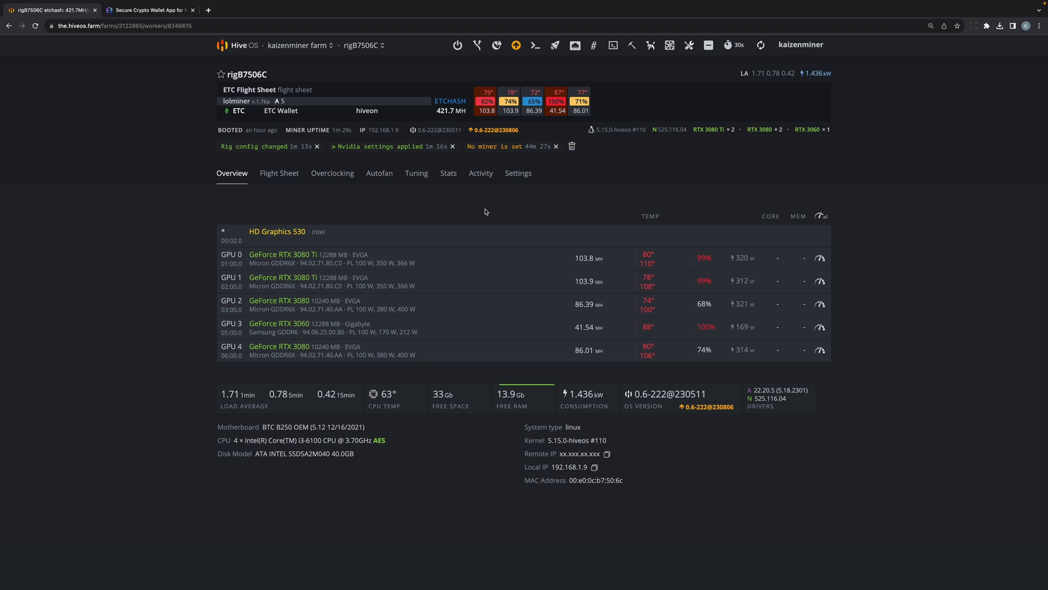
Step: Upgrade rigB7506C to Hive OS 0.6-222@230806 with reboot after completion, then refresh stats
click(490, 131)
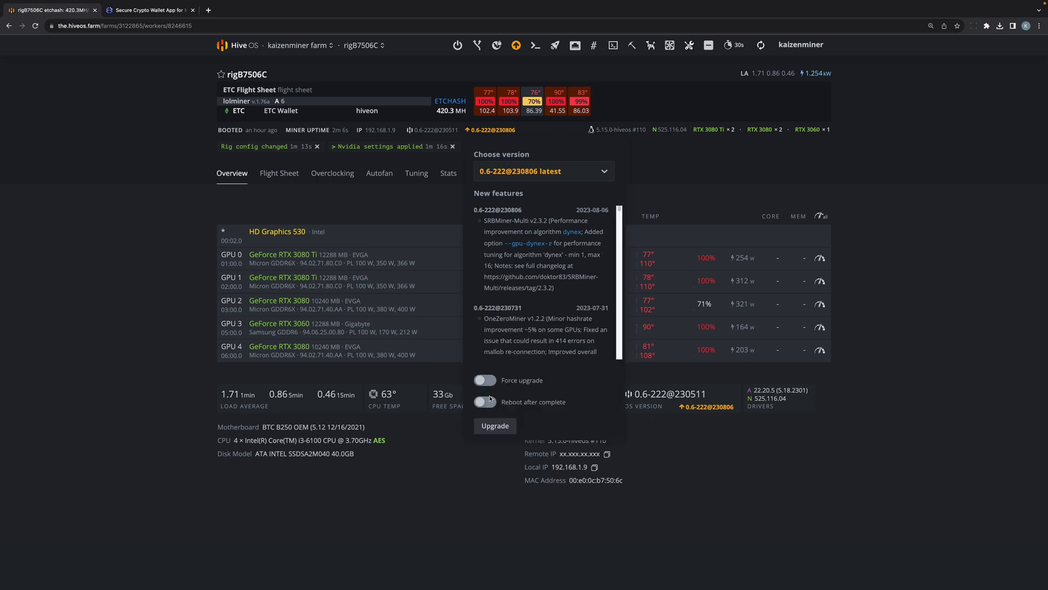
click(491, 404)
click(493, 428)
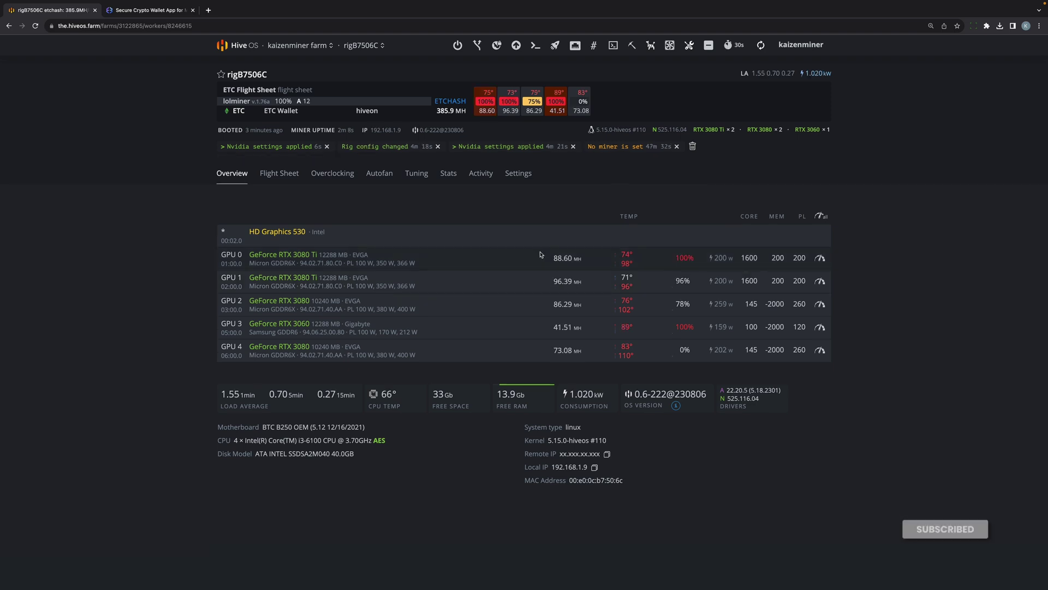
click(760, 44)
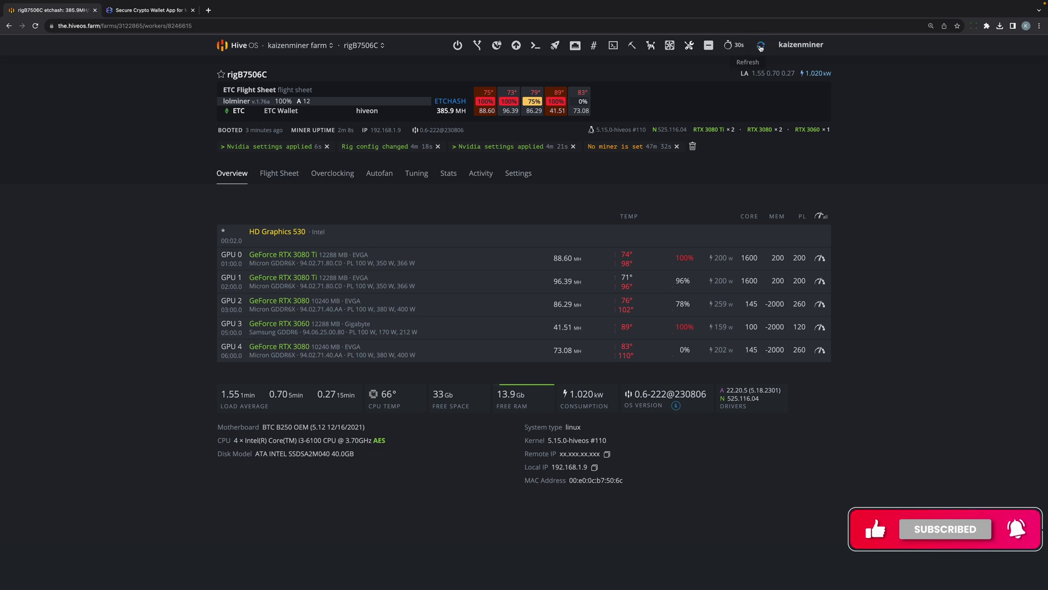